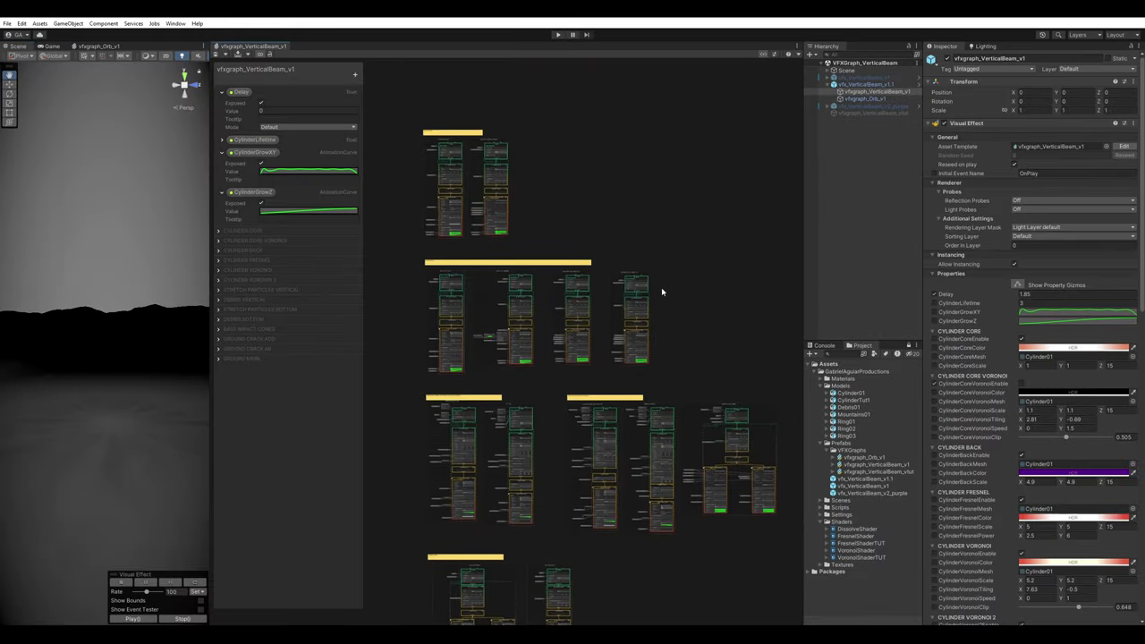
Examine the particle systems laid out in the finished vfxgraph_VerticalBeam_v1 graph
scroll(555, 227, "up", 3)
middle_click_drag(630, 271, 602, 144)
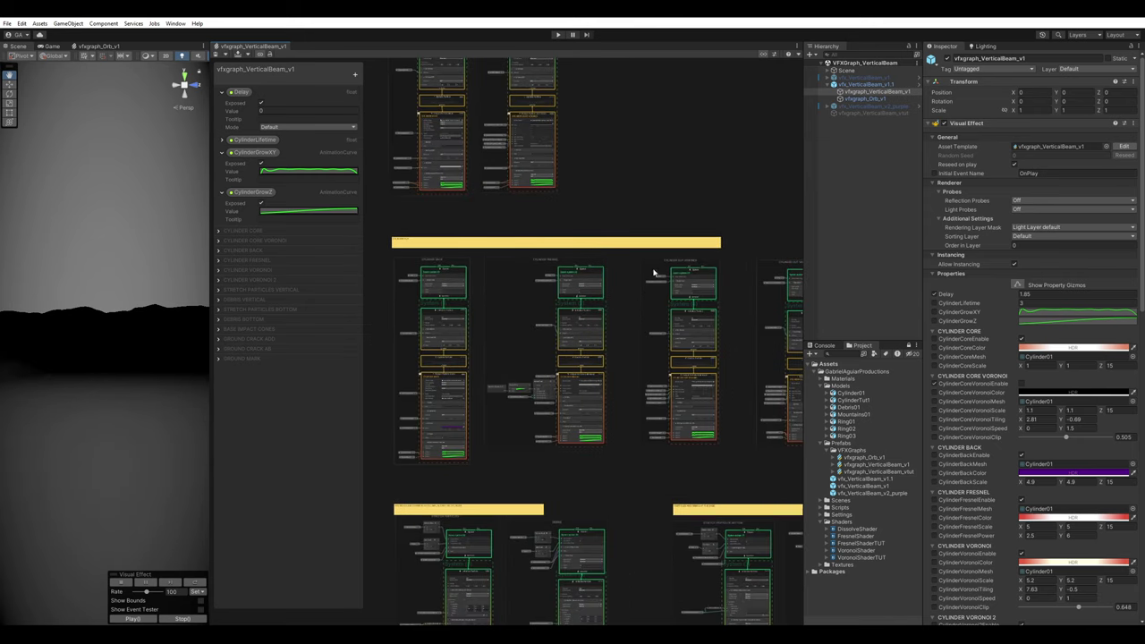
middle_click_drag(739, 297, 603, 199)
middle_click_drag(473, 437, 553, 237)
scroll(553, 236, "down", 5)
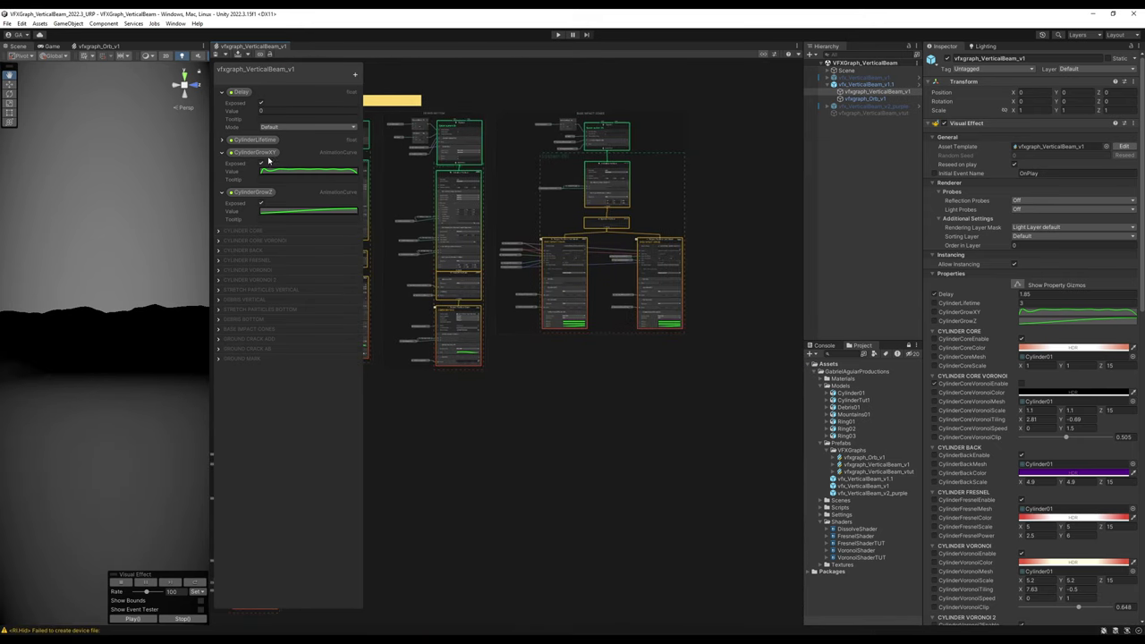
scroll(603, 125, "up", 3)
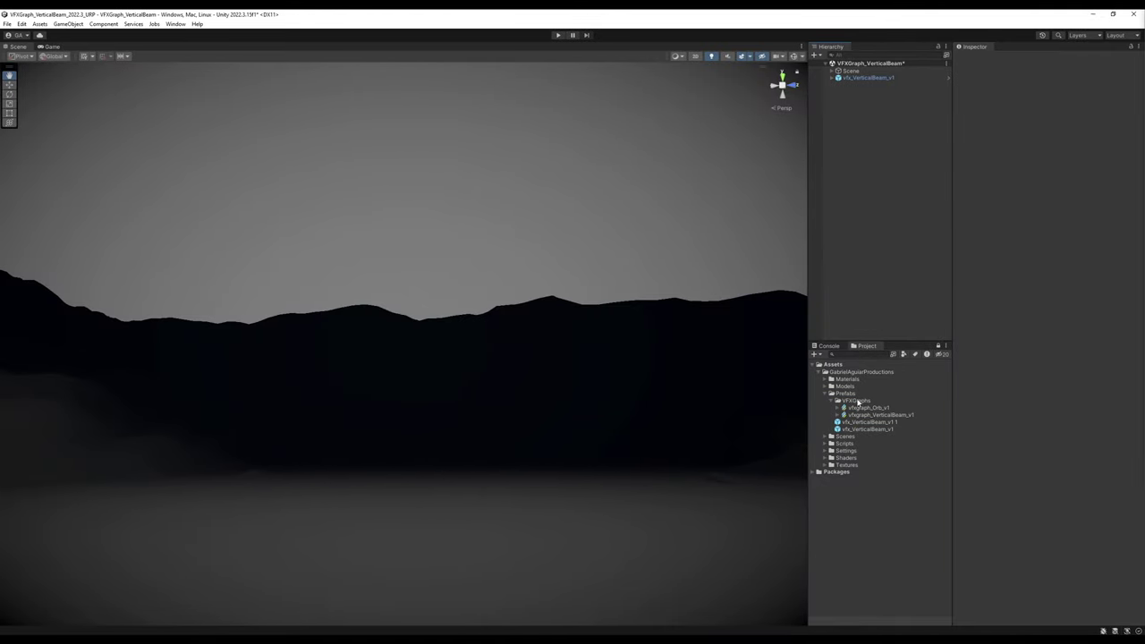
Create a new visual effect graph named vfxgraph_VerticalBeam_vtut in the VFXGraphs folder
right_click(858, 402)
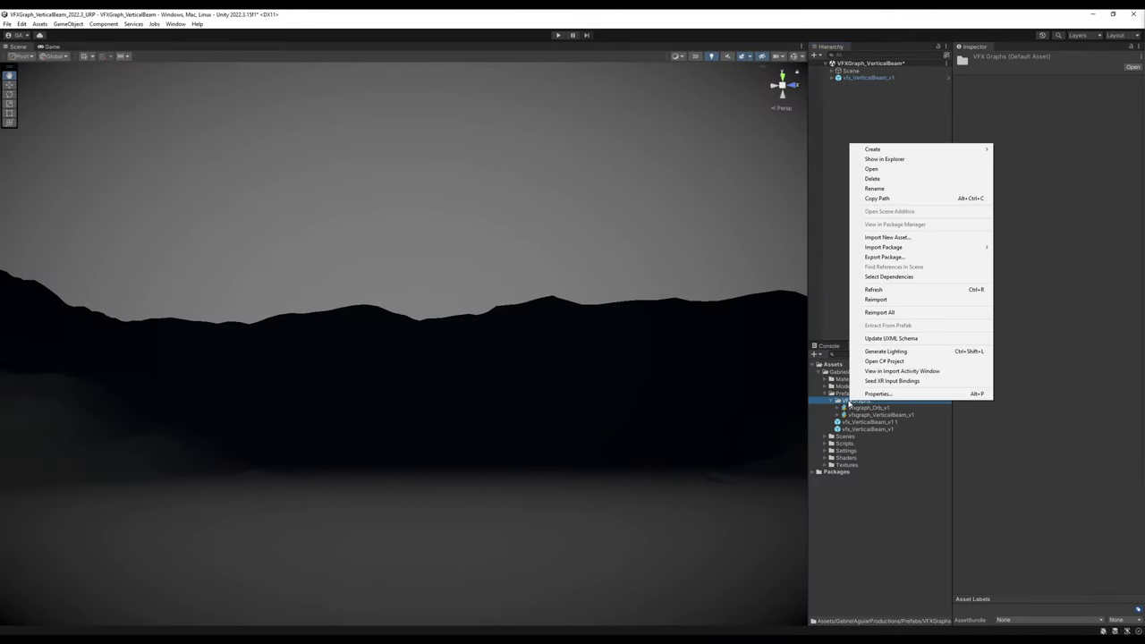
mouse_move(940, 149)
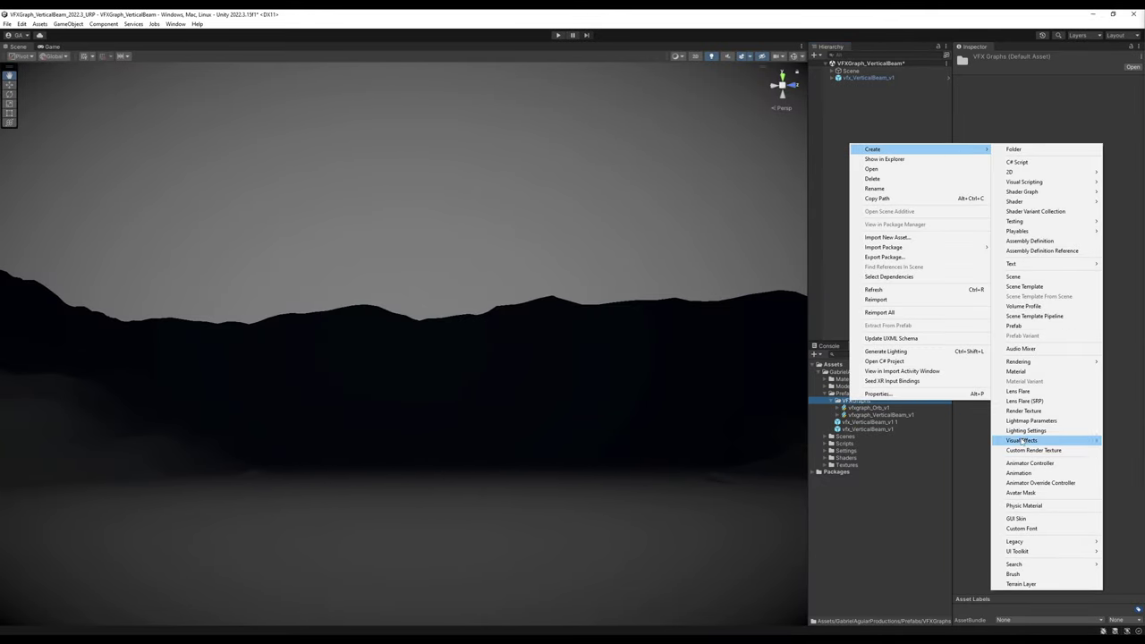
mouse_move(1020, 441)
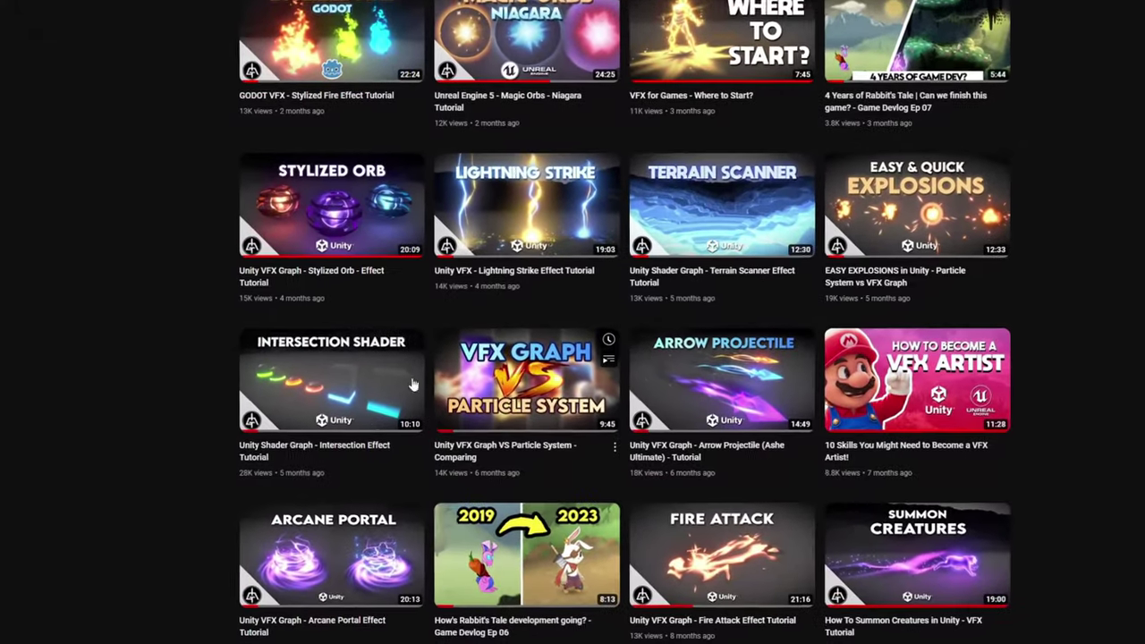
left_click(547, 399)
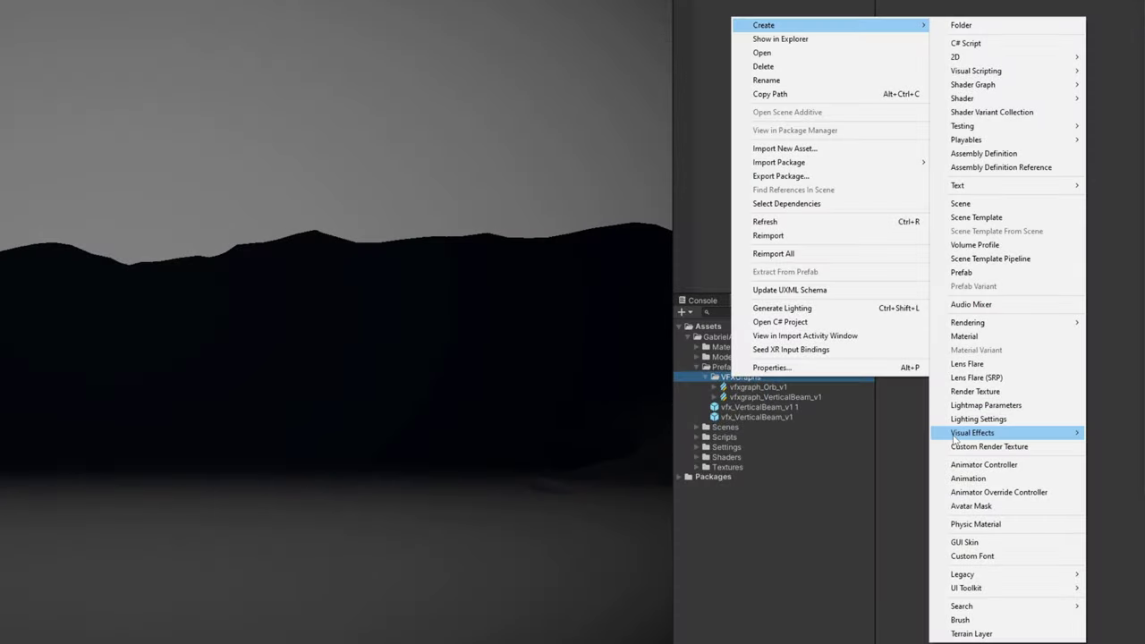
mouse_move(970, 433)
left_click(904, 436)
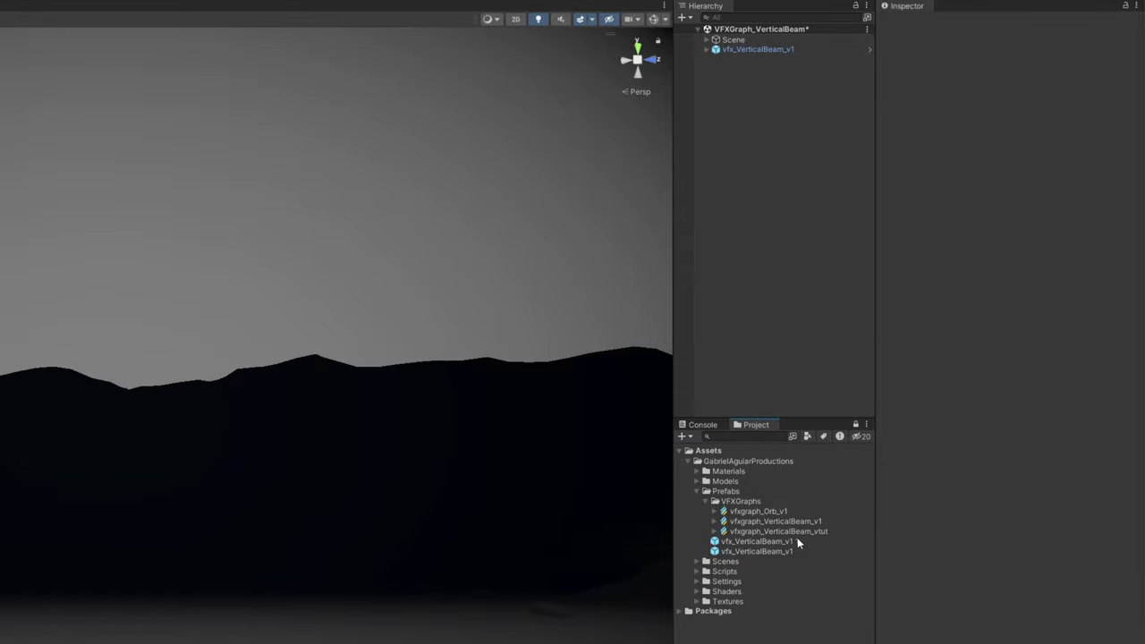
Add vfxgraph_VerticalBeam_vtut to the scene hierarchy and enlarge its graph editor
left_click_drag(797, 533, 760, 259)
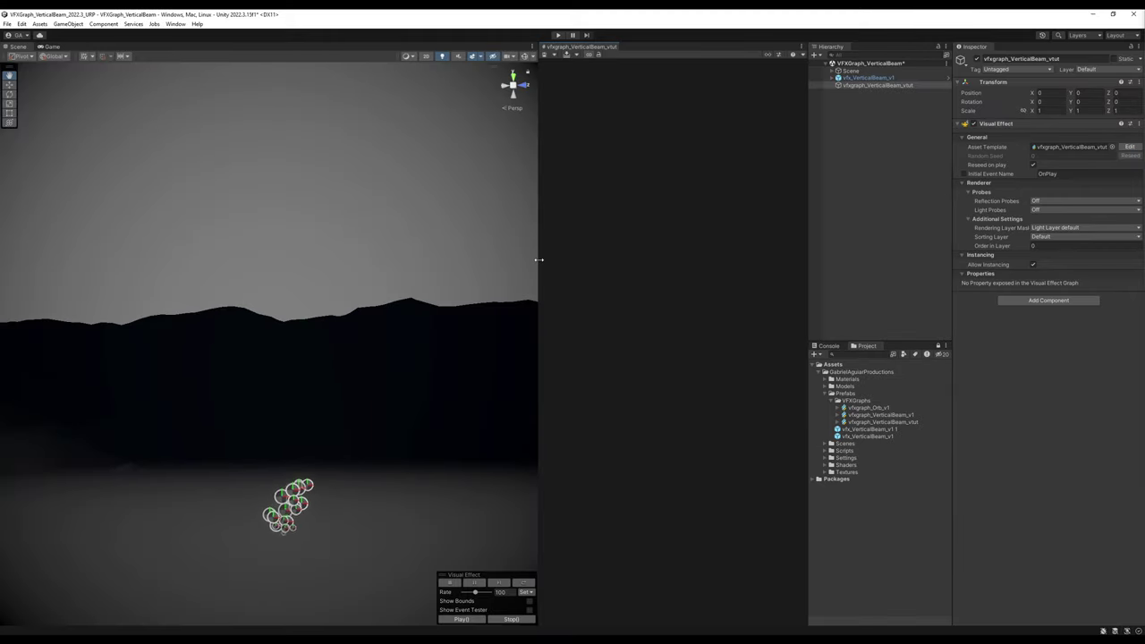
left_click_drag(540, 261, 205, 265)
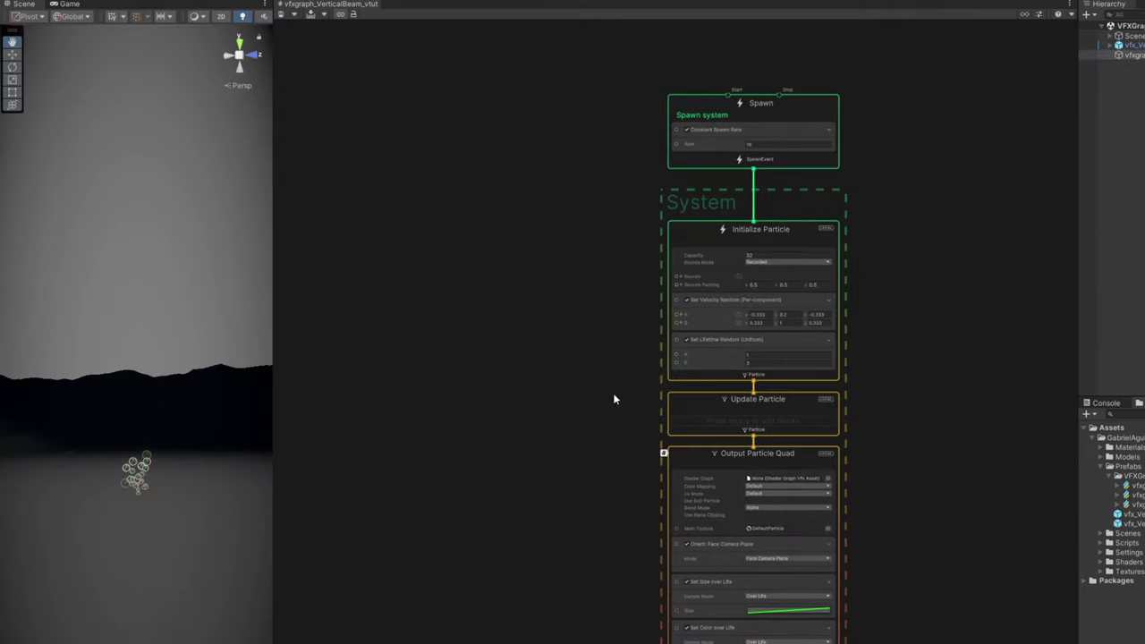
Delete the Constant Spawn Rate block from the Spawn context and enable Auto Reinit for the graph
scroll(789, 73, "up", 5)
left_click(686, 172)
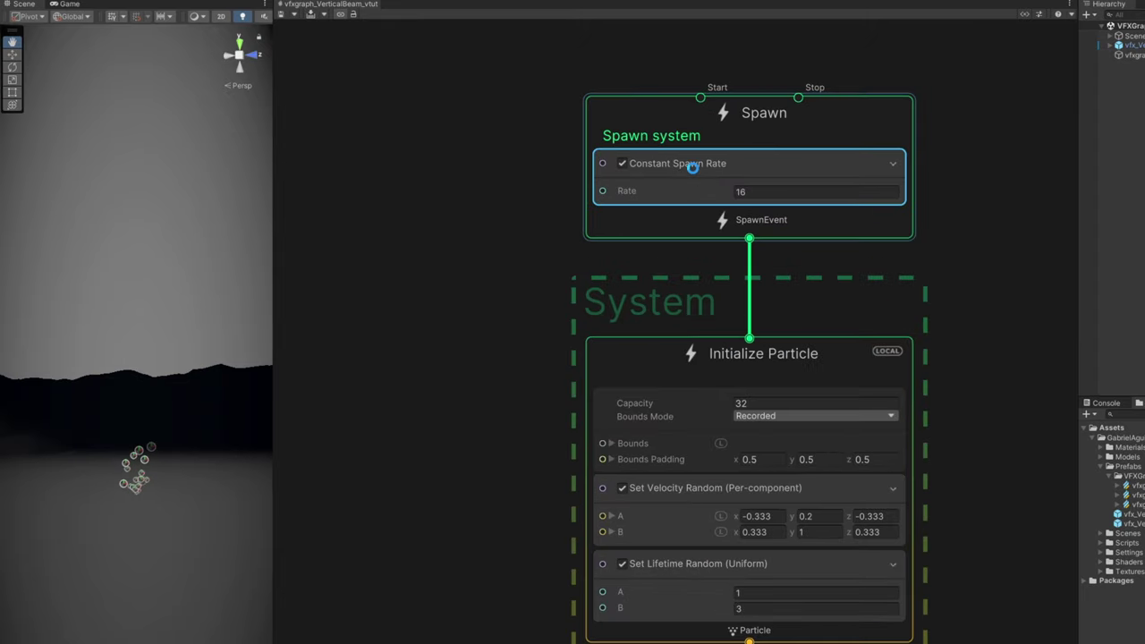
key("Delete")
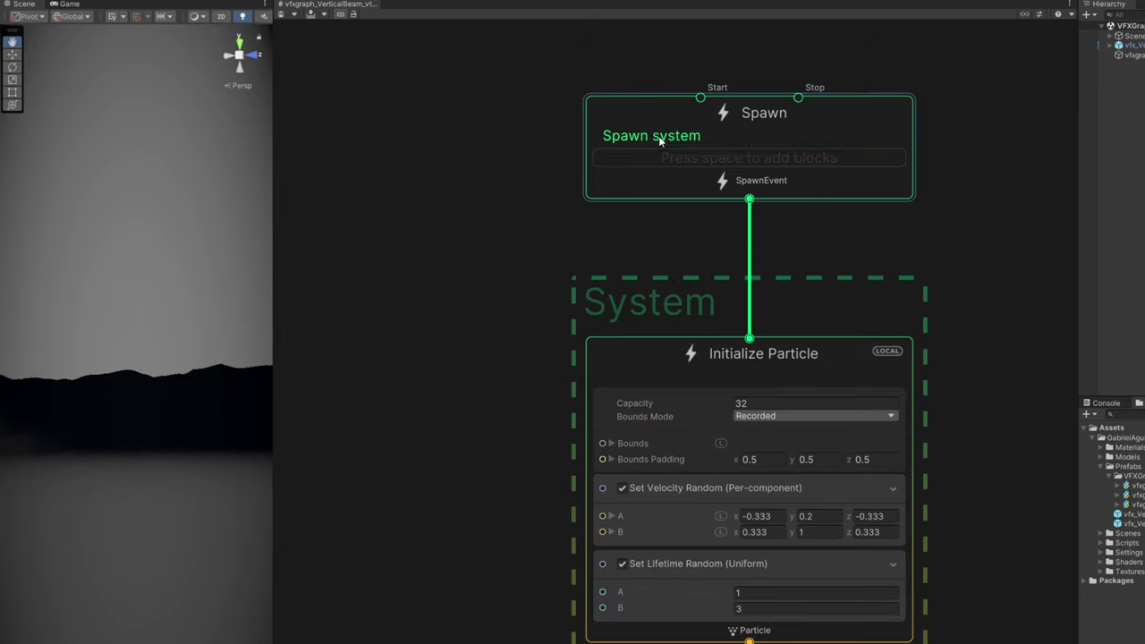
left_click(322, 16)
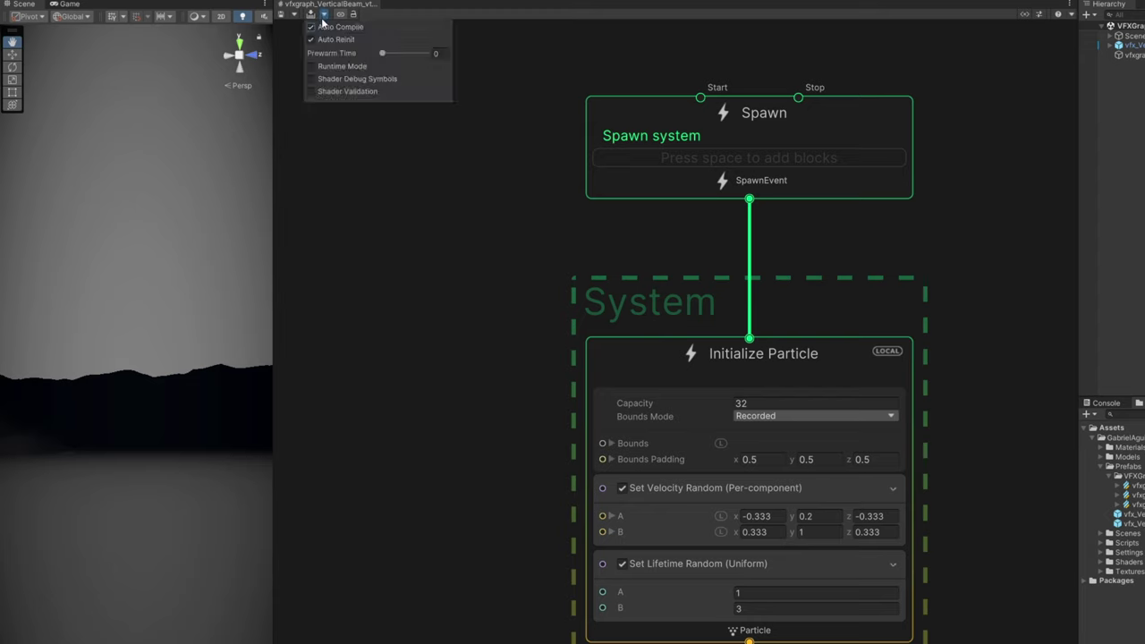
left_click(332, 39)
left_click(493, 51)
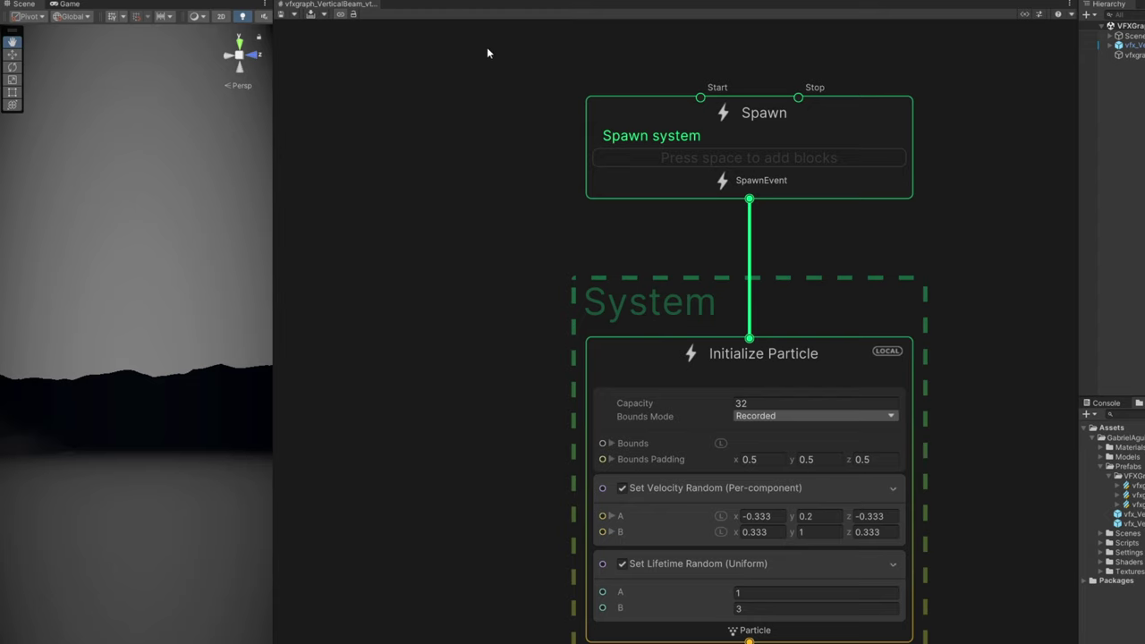
Add a Single Burst block to the Spawn context and move that context up, clear of the System group
left_click(629, 154)
key("space")
type("single")
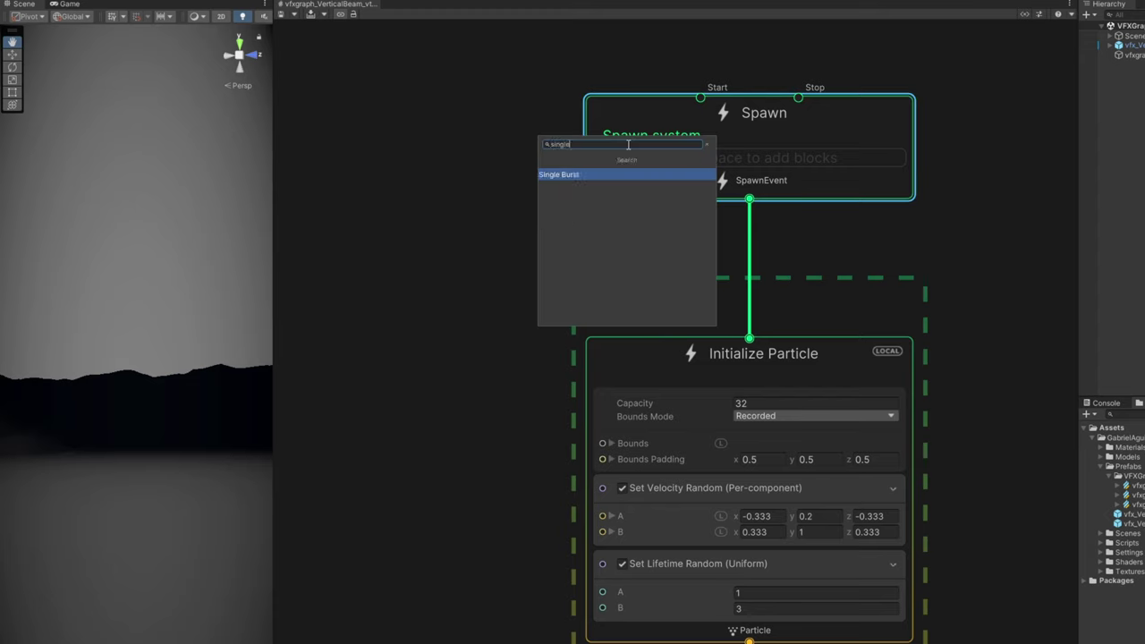
key("Return")
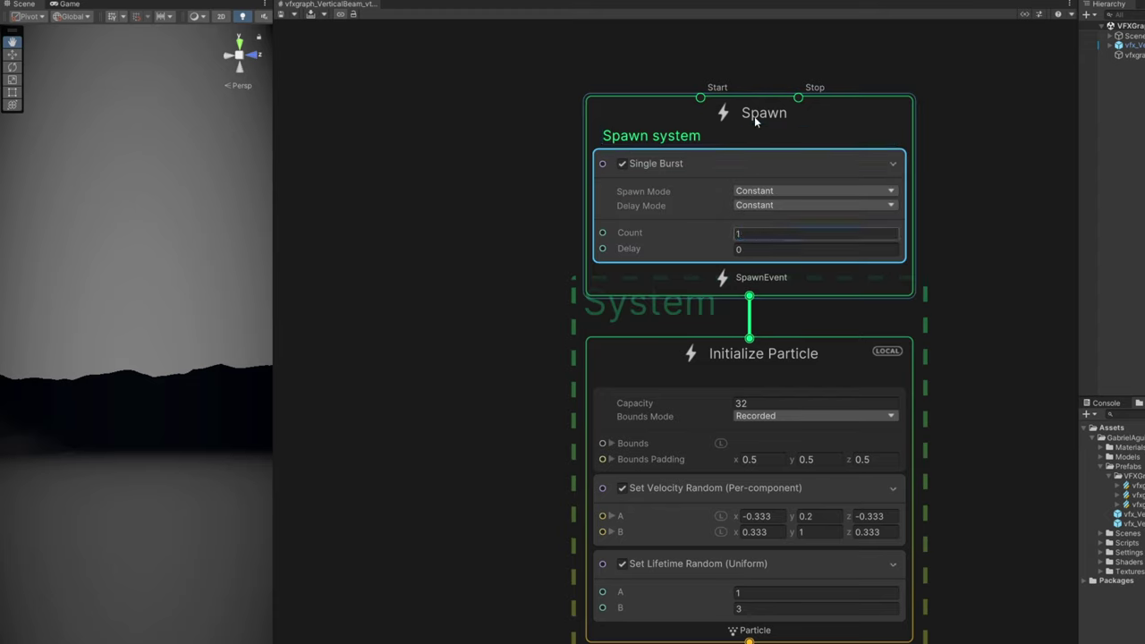
left_click_drag(754, 116, 756, 74)
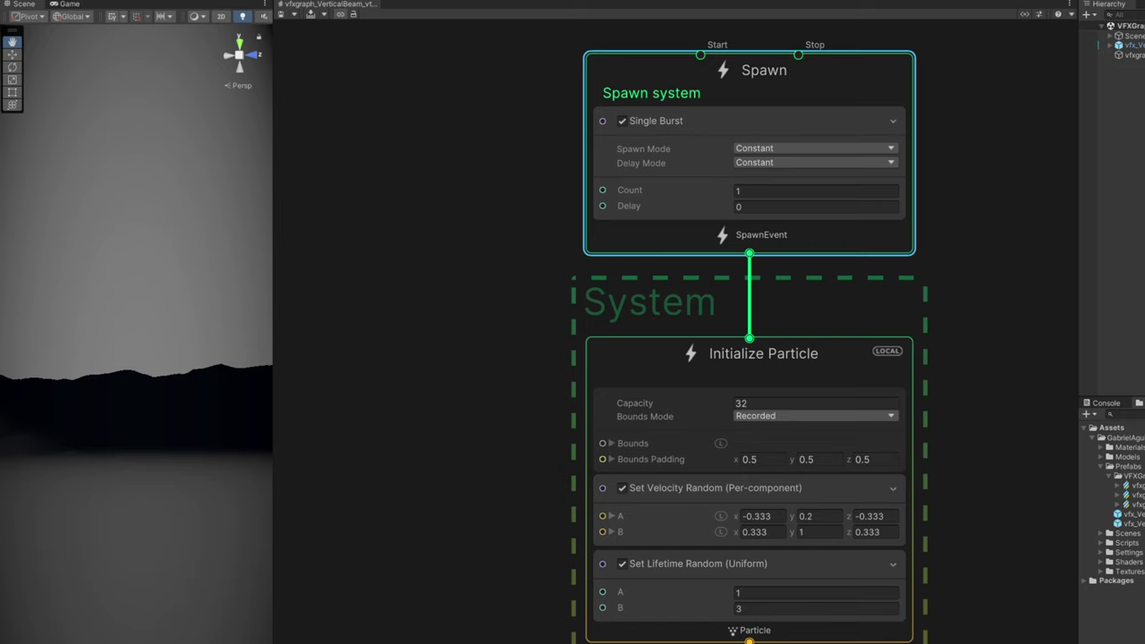
Delete the Set Velocity Random block from Initialize Particle and give the particles a non-random lifetime of 3
middle_click_drag(965, 505, 975, 407)
left_click(751, 398)
key("Delete")
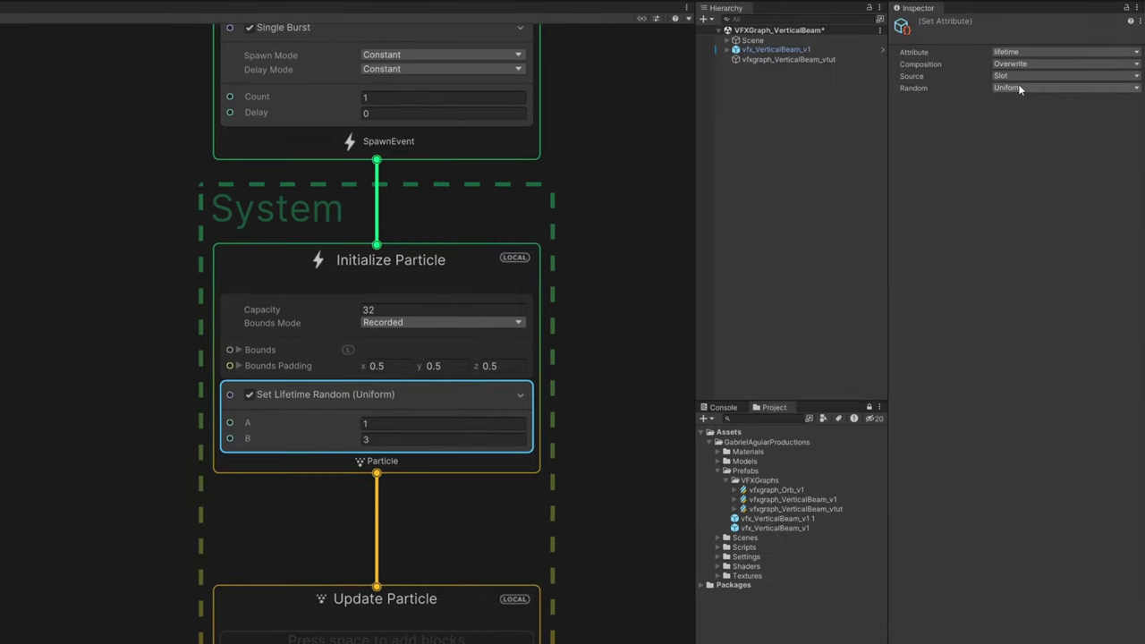
left_click(1018, 87)
left_click(1016, 101)
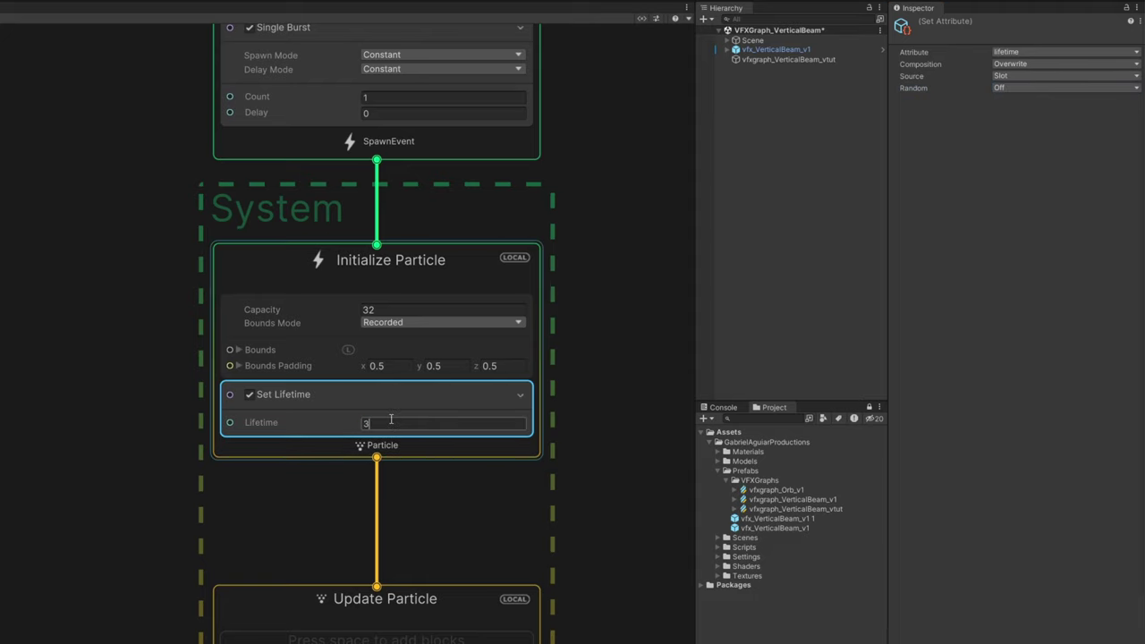
type("3")
Create an Output Particle Mesh context connected to the output of Update Particle
middle_click_drag(388, 490, 421, 390)
middle_click_drag(400, 602, 406, 502)
scroll(819, 479, "down", 1)
middle_click_drag(868, 483, 797, 307)
left_click_drag(730, 293, 933, 321)
type("mesh")
left_click(905, 350)
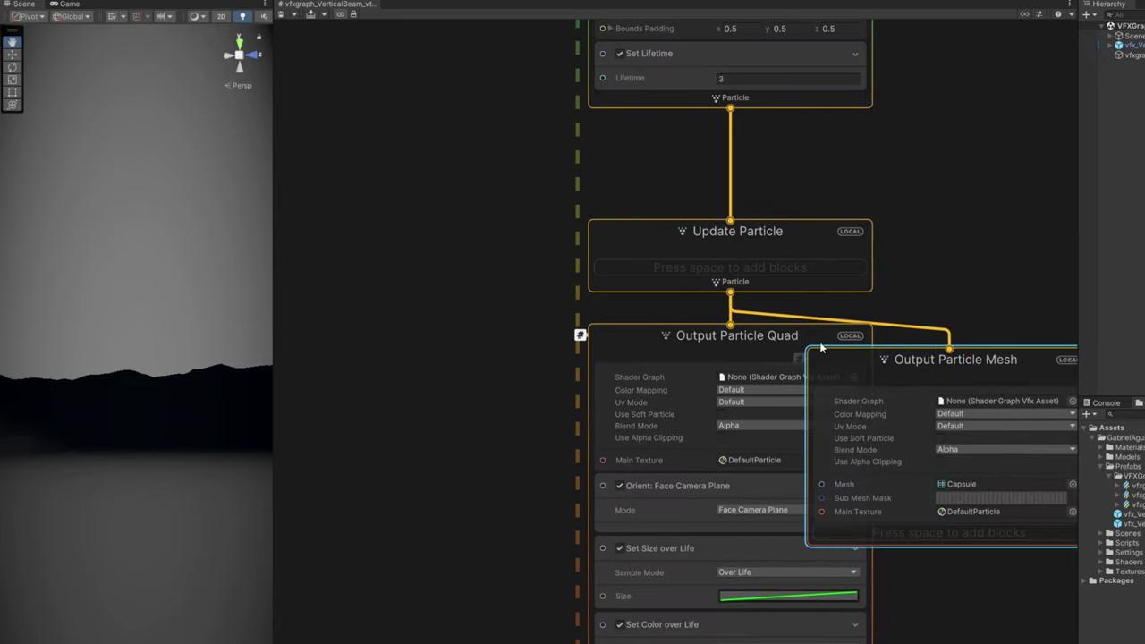
Delete the Output Particle Quad context and place Output Particle Mesh directly beneath Update Particle
left_click_drag(774, 340, 577, 344)
key("Delete")
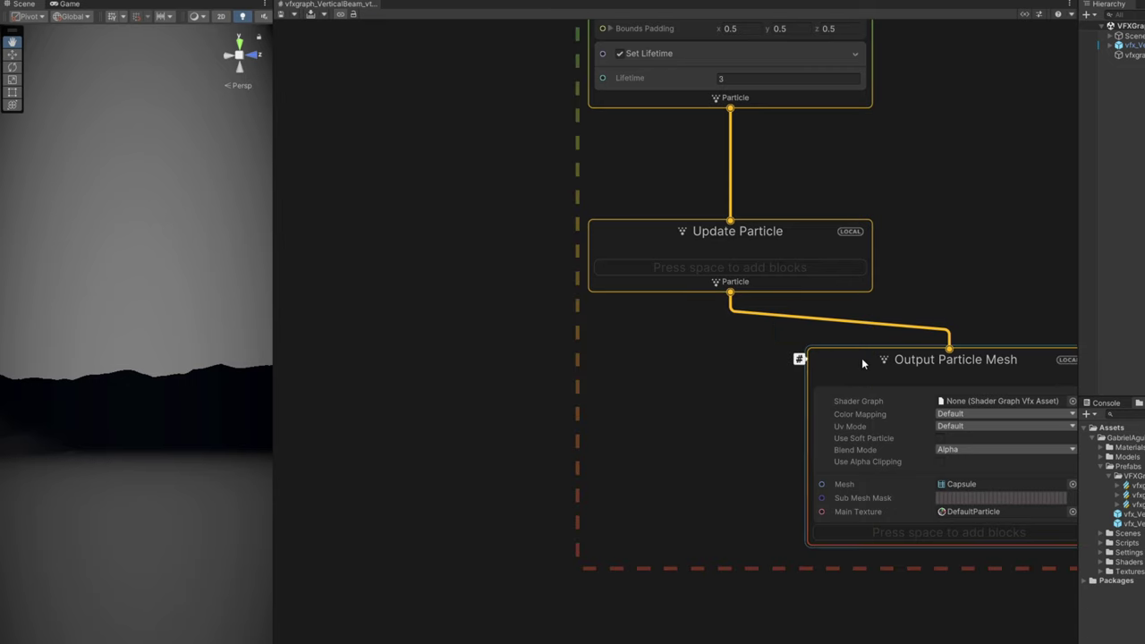
left_click_drag(854, 357, 648, 334)
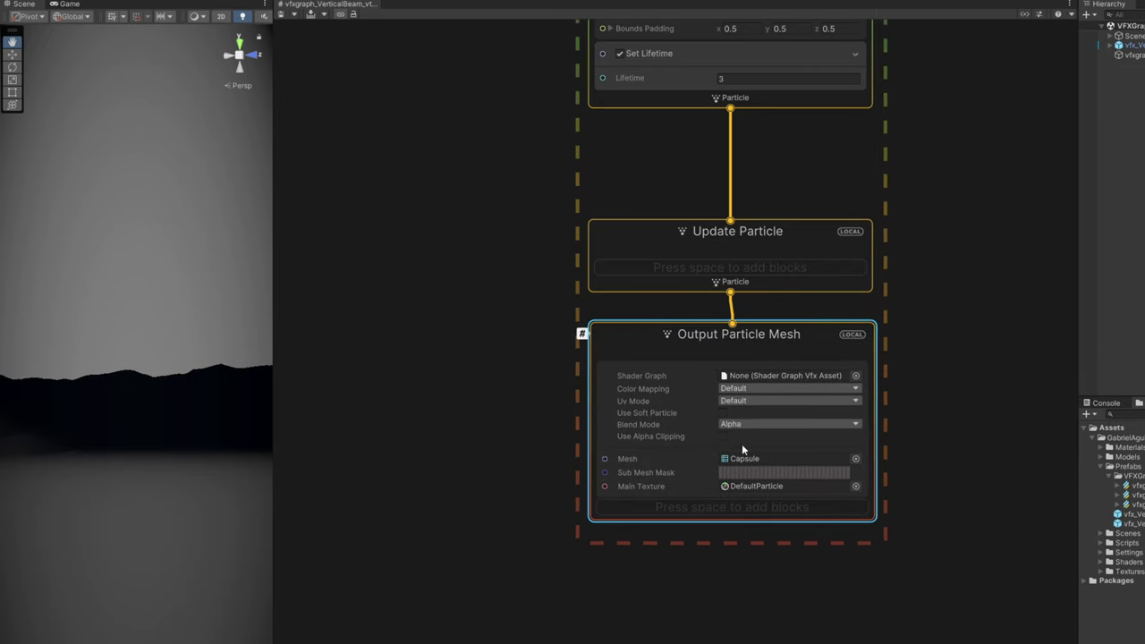
Assign the Cylinder01 model as the mesh of Output Particle Mesh
left_click(855, 459)
left_click(967, 414)
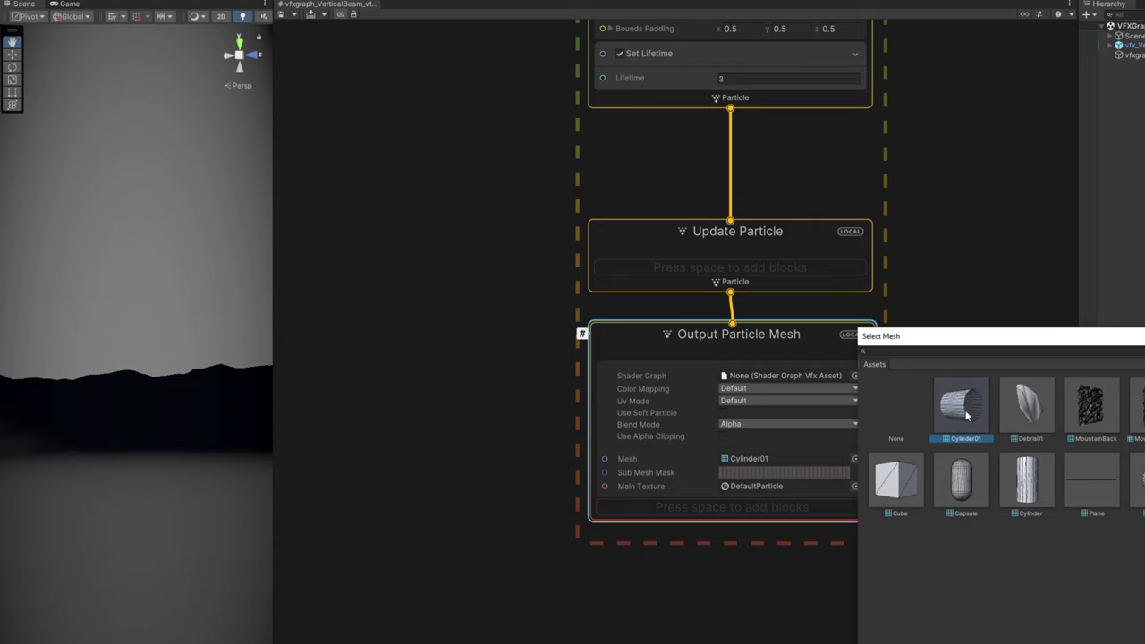
double_click(970, 408)
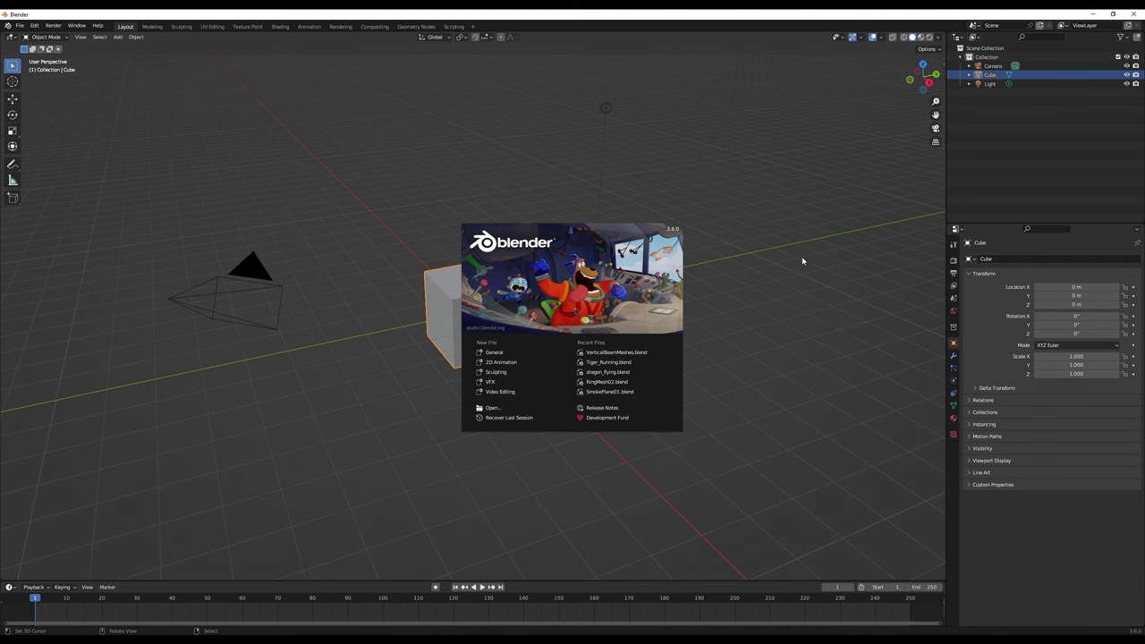
Switch to a new Blender scene and delete all of its default objects
left_click(803, 261)
key("a")
key("a")
key("Delete")
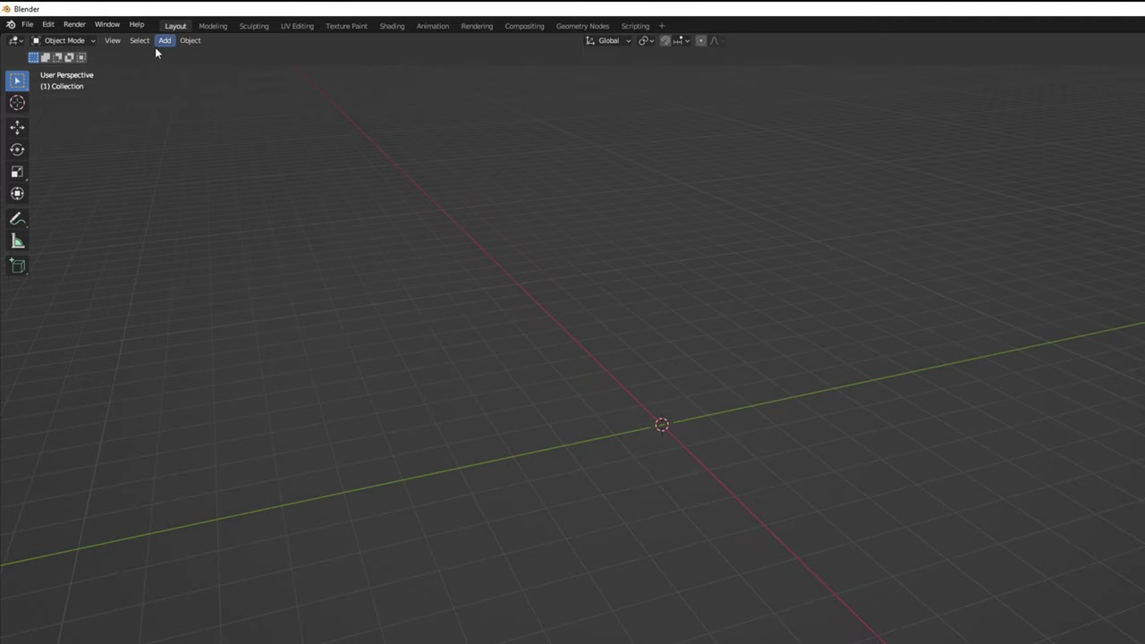
Add a cylinder mesh at the origin with its cap fill type set to Nothing
left_click(162, 41)
mouse_move(193, 55)
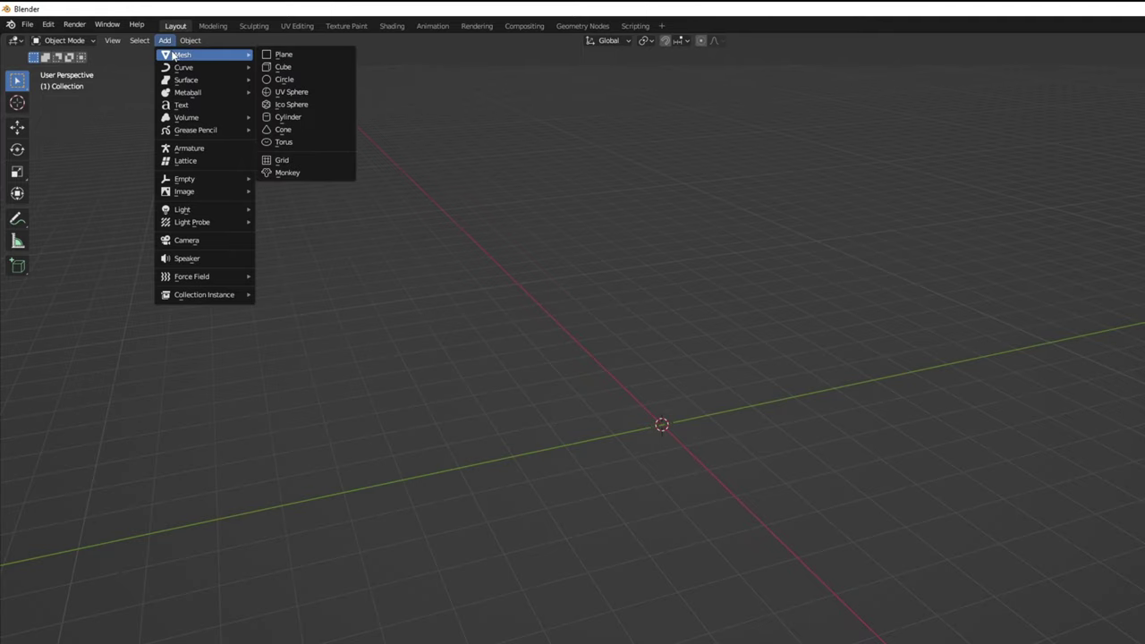
left_click(283, 117)
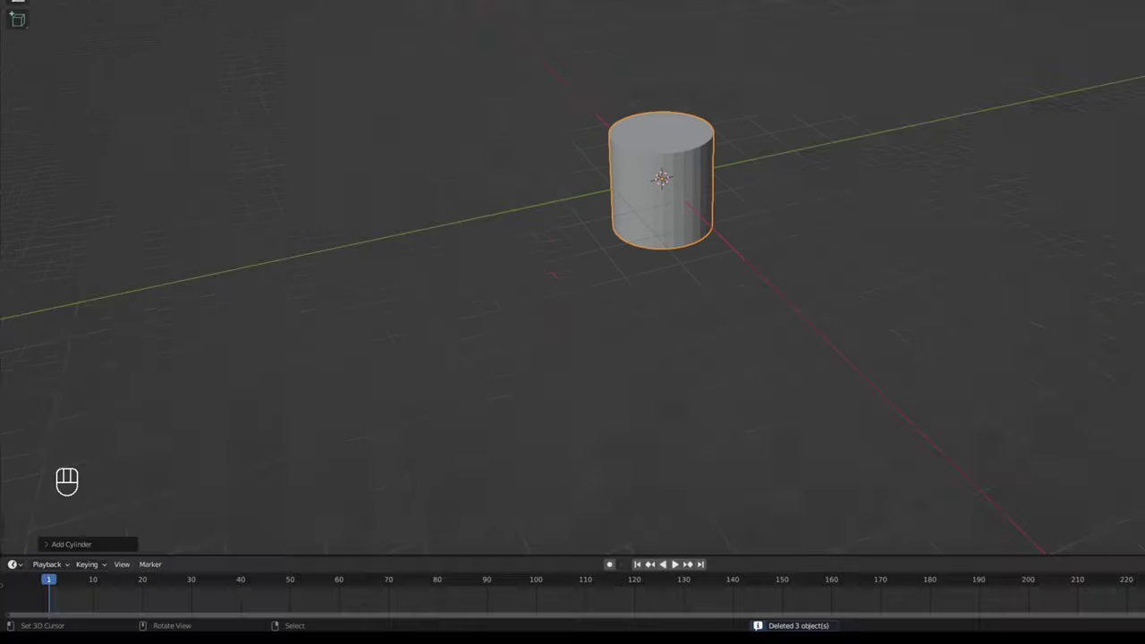
left_click(60, 541)
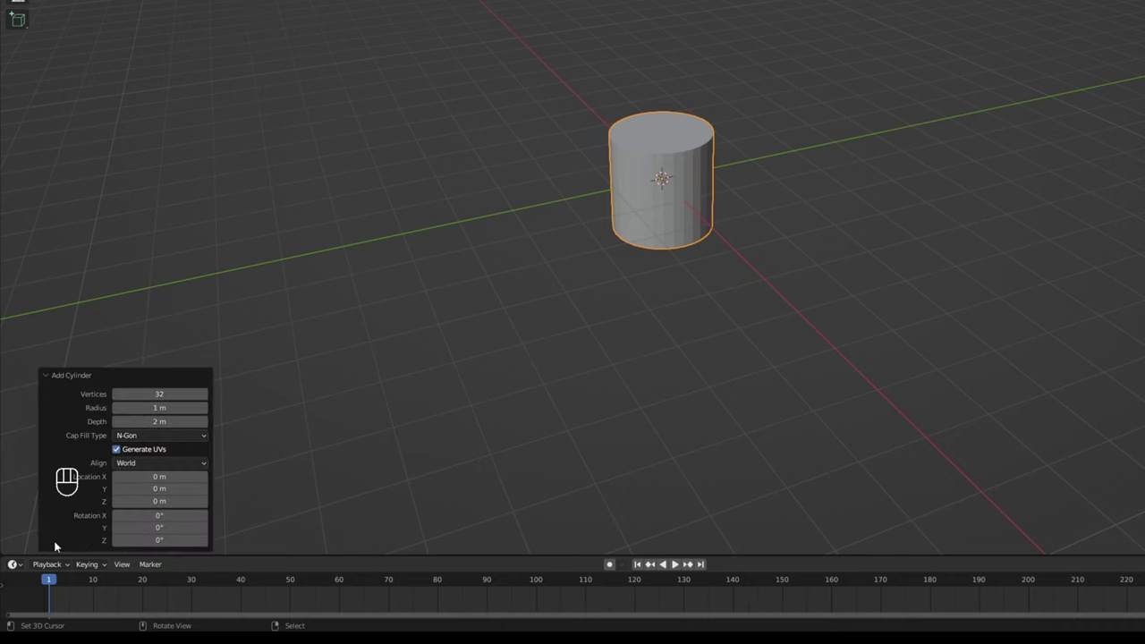
left_click(150, 437)
left_click(142, 451)
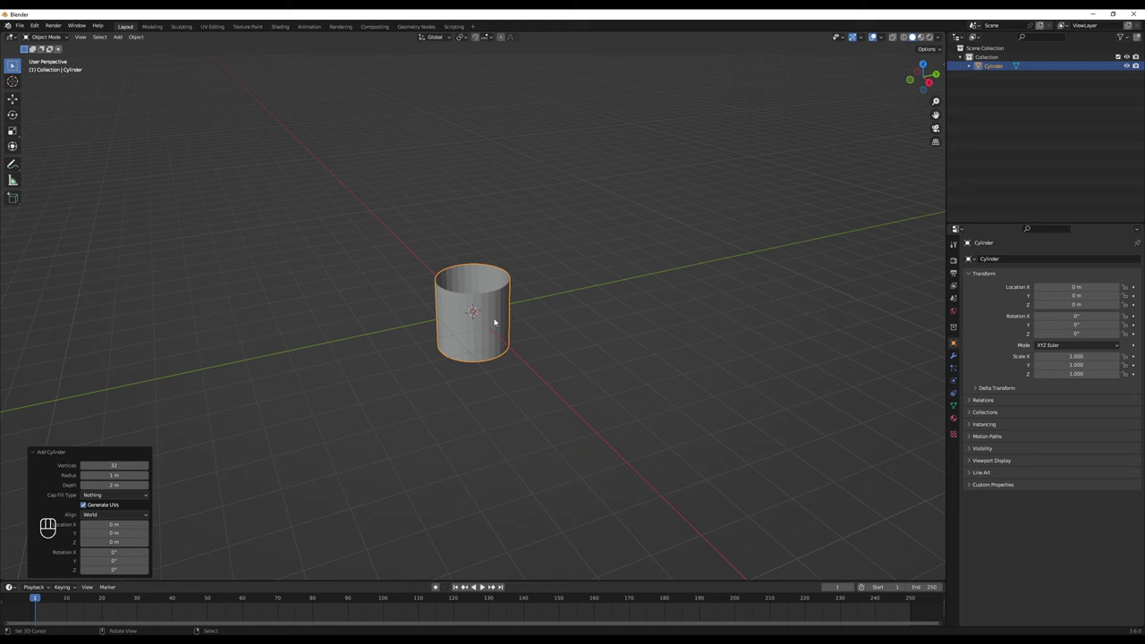
Move all of the cylinder's geometry up 1 m along Z in Edit Mode so its base sits at the origin
key("Tab")
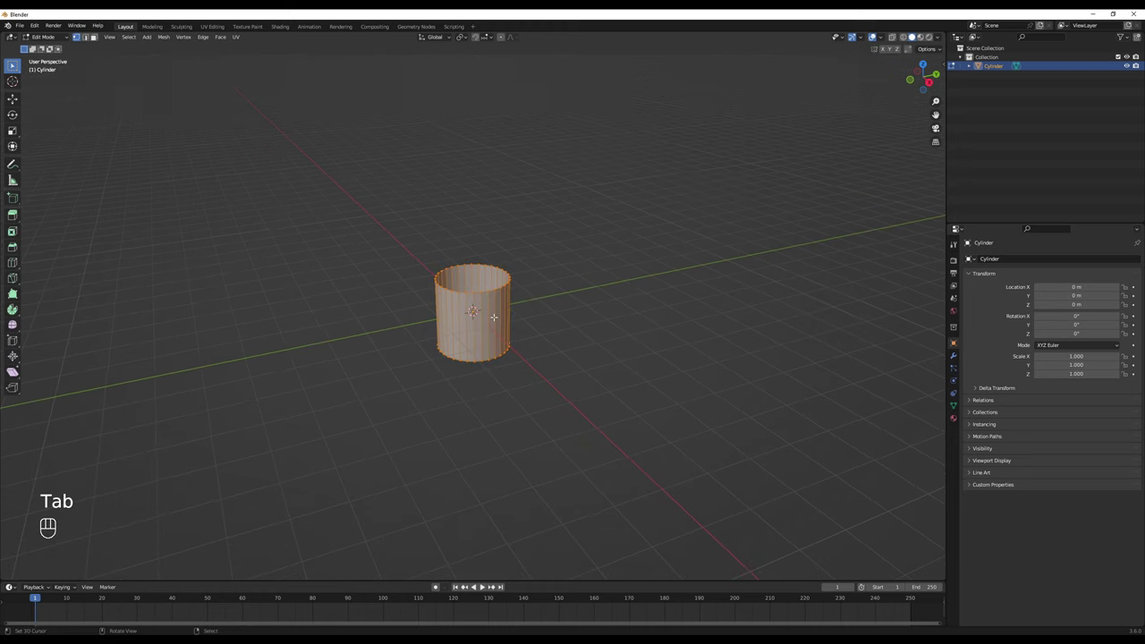
key("g")
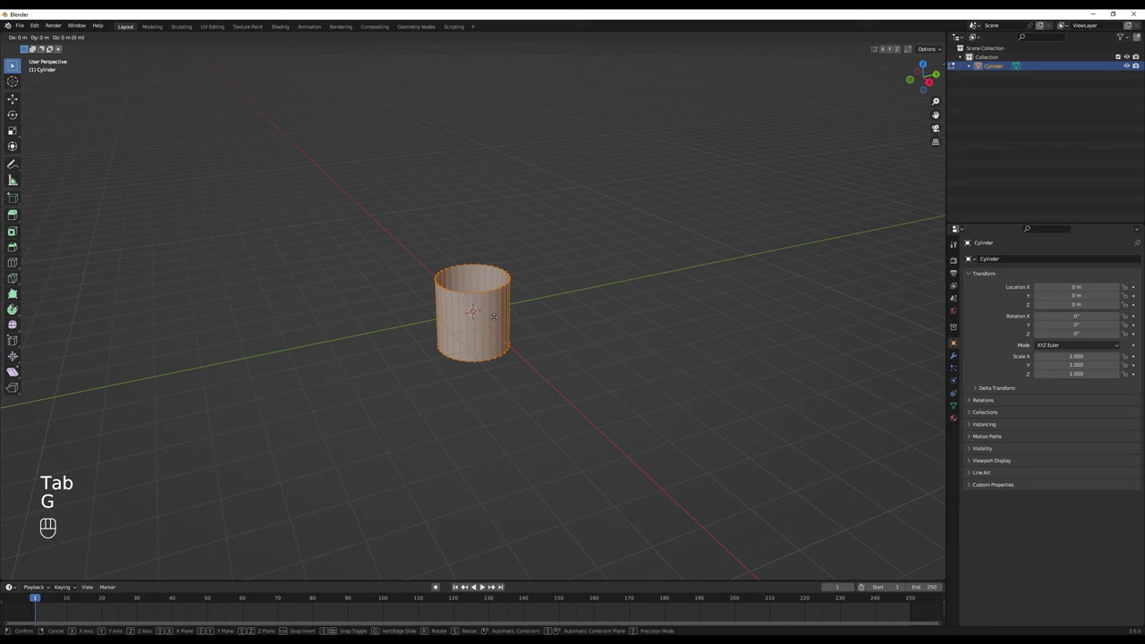
key("z")
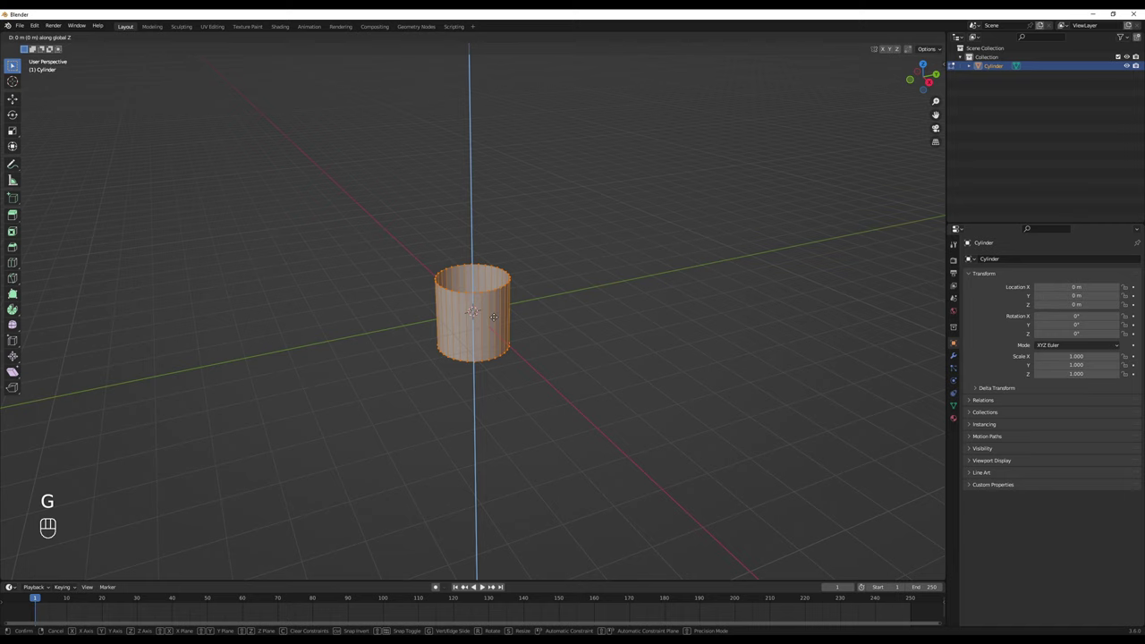
key("1")
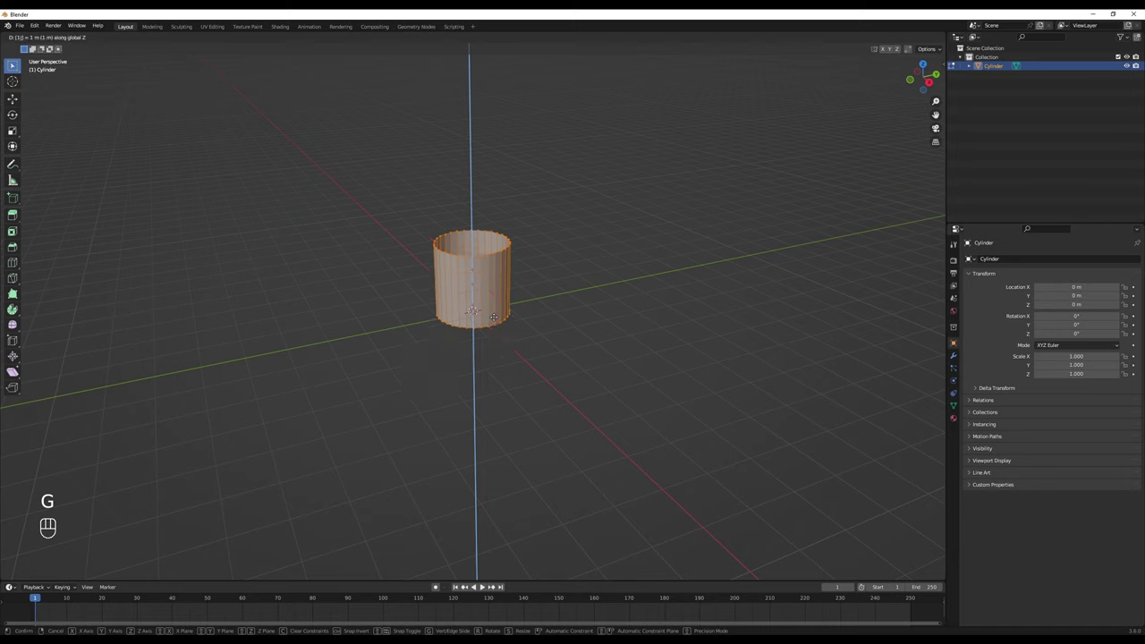
key("Return")
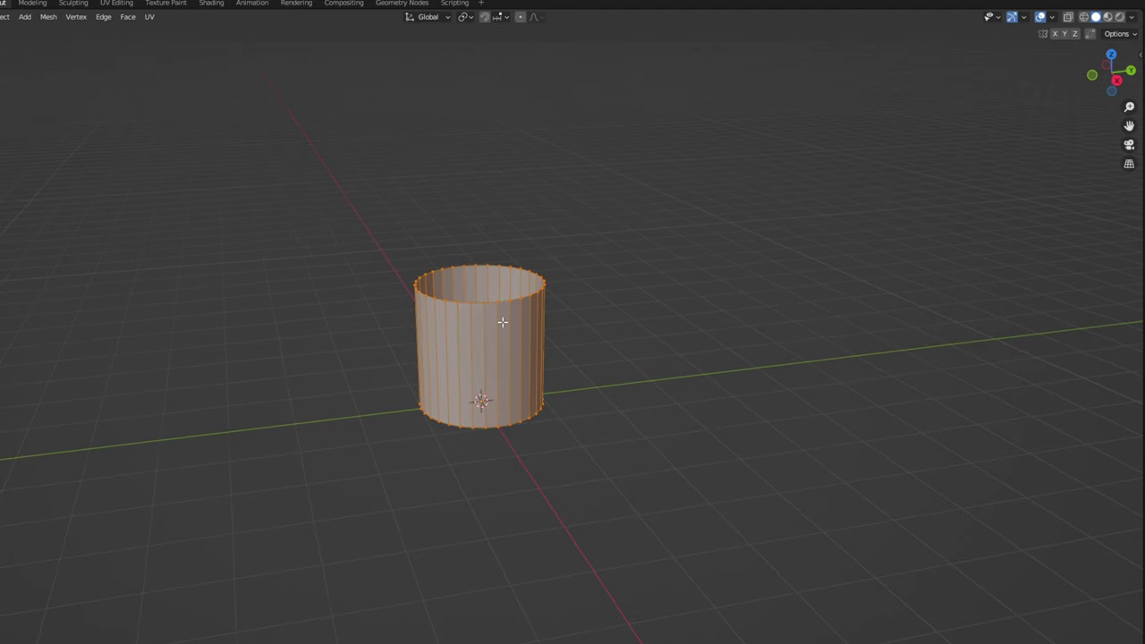
Return to Object Mode and try stretching the cylinder along Z from its origin
key("Tab")
key("s")
key("z")
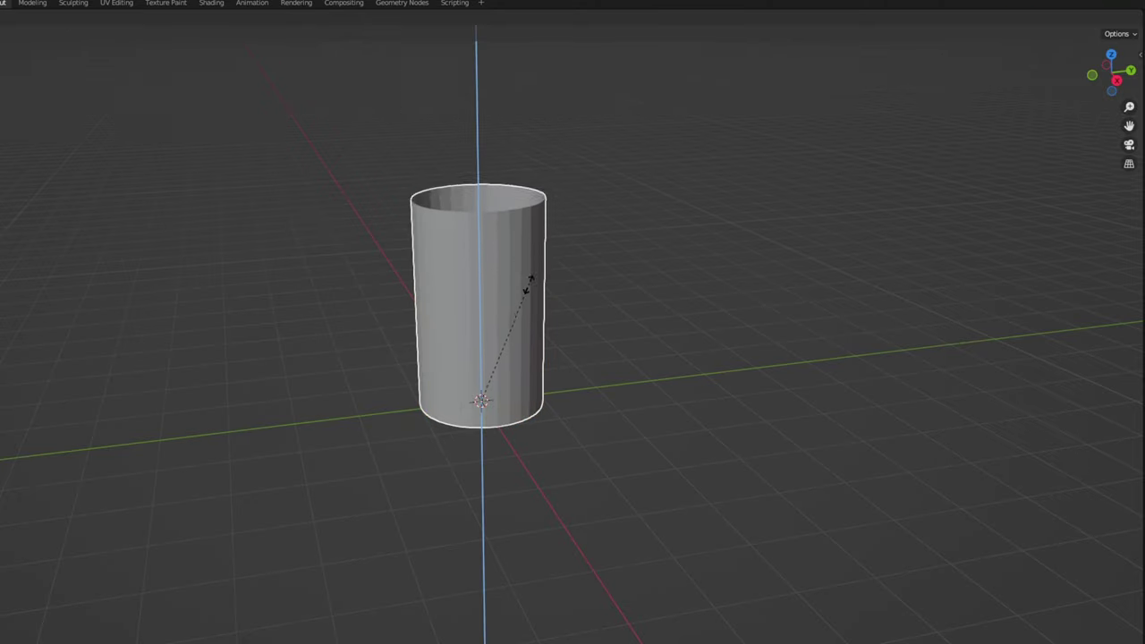
left_click(516, 323)
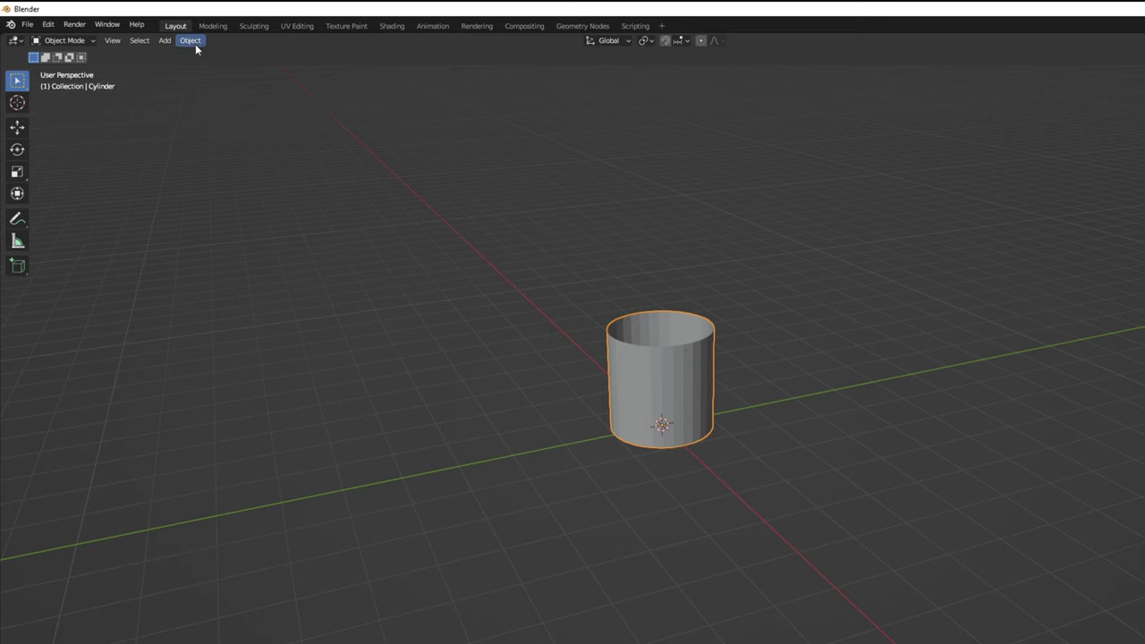
Shade the cylinder smooth and rename the object CylinderTut1
left_click(195, 44)
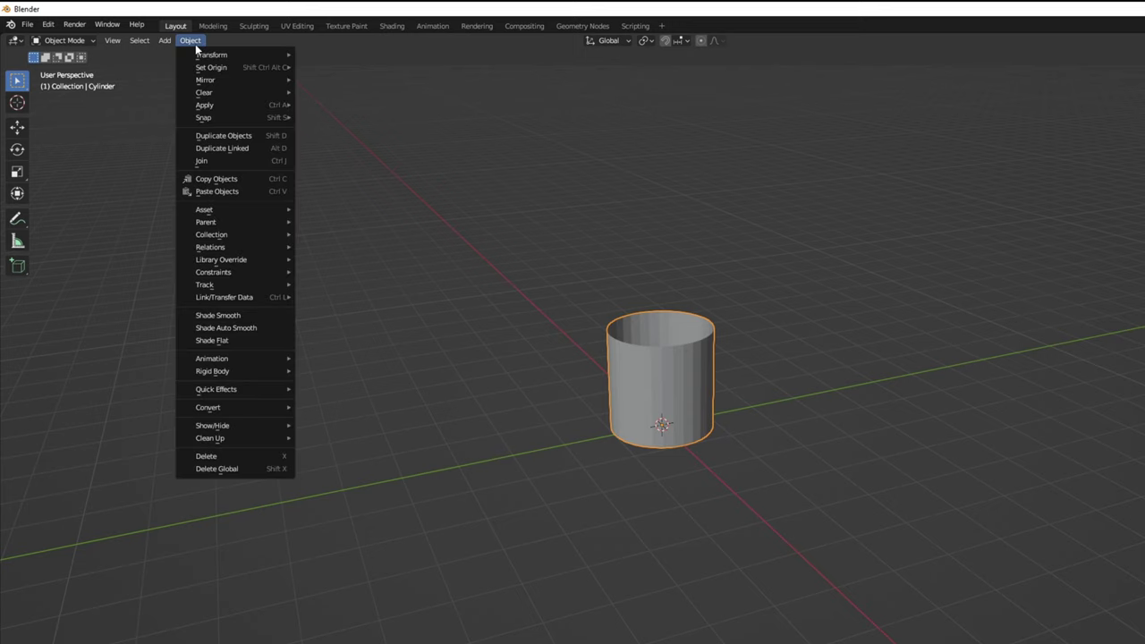
left_click(243, 319)
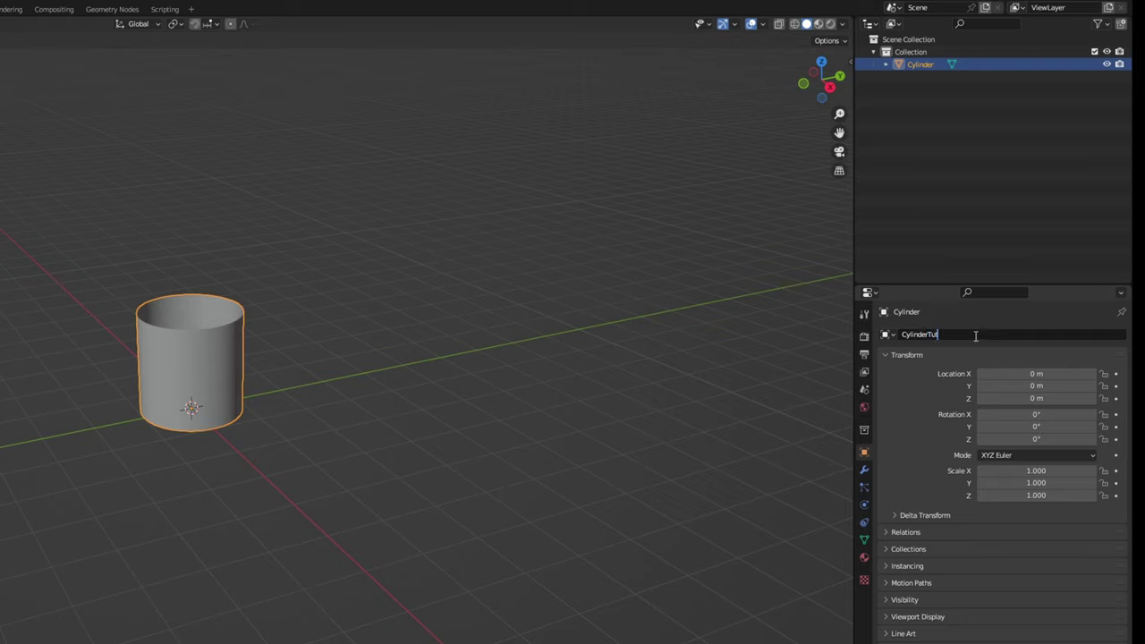
type("1")
key("Return")
Export only the selected cylinder as CylinderTut1.fbx into the Unity project's Models folder
left_click(27, 24)
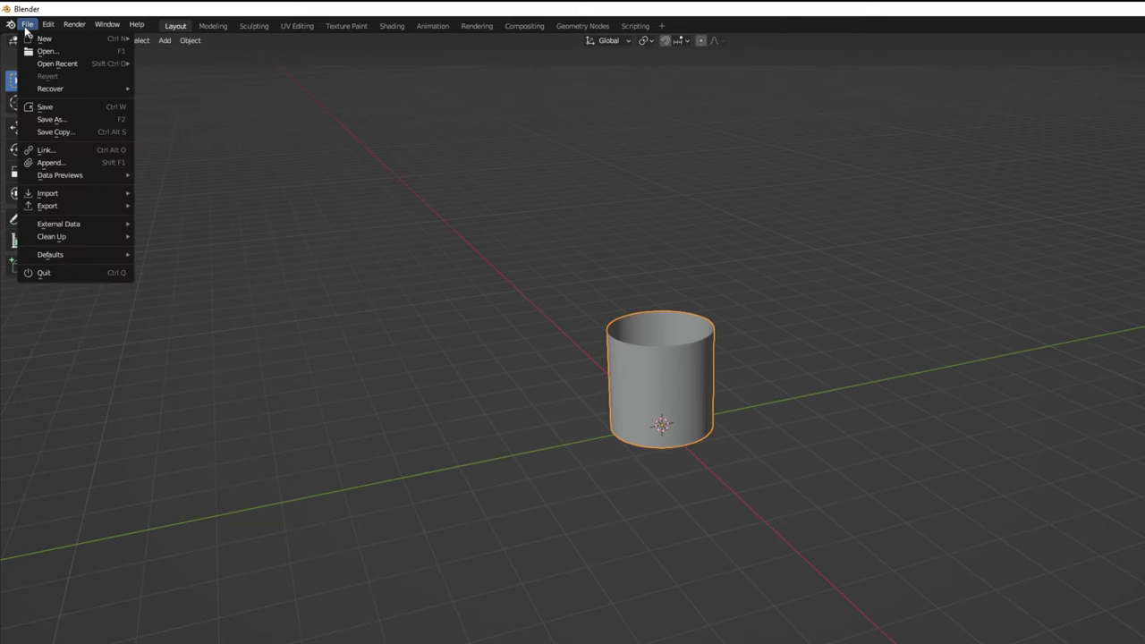
mouse_move(45, 206)
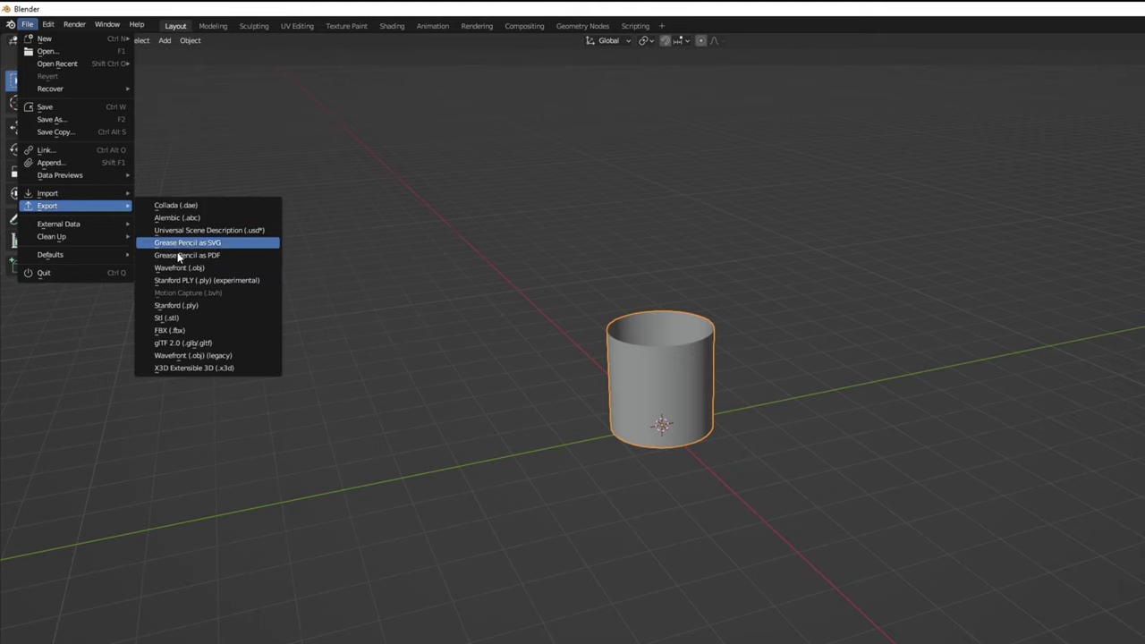
left_click(186, 331)
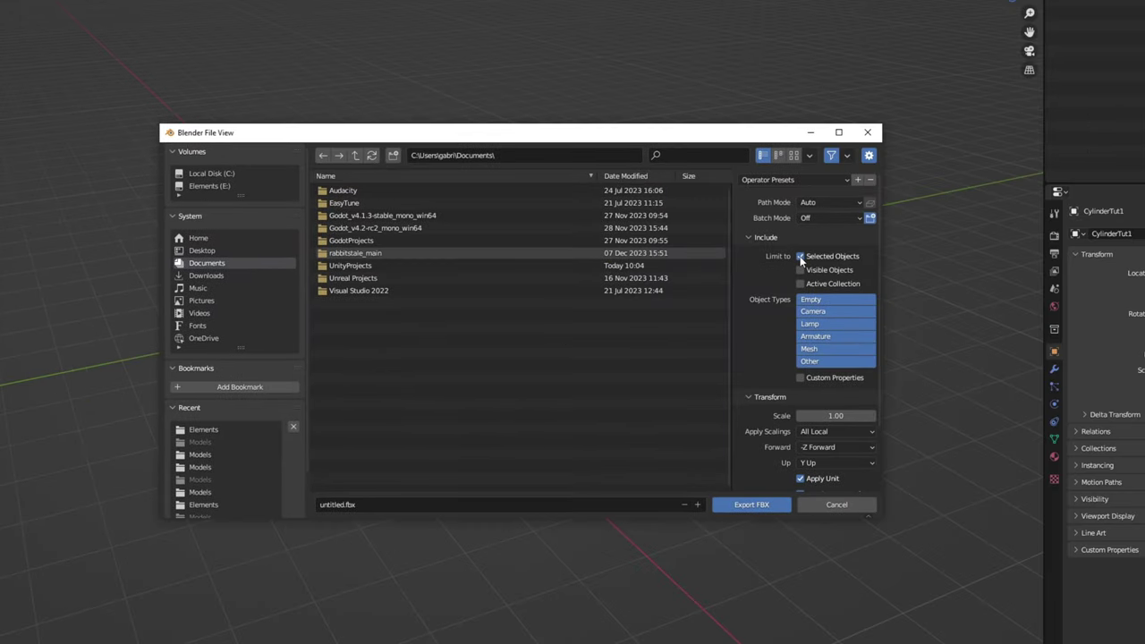
type("erTut1")
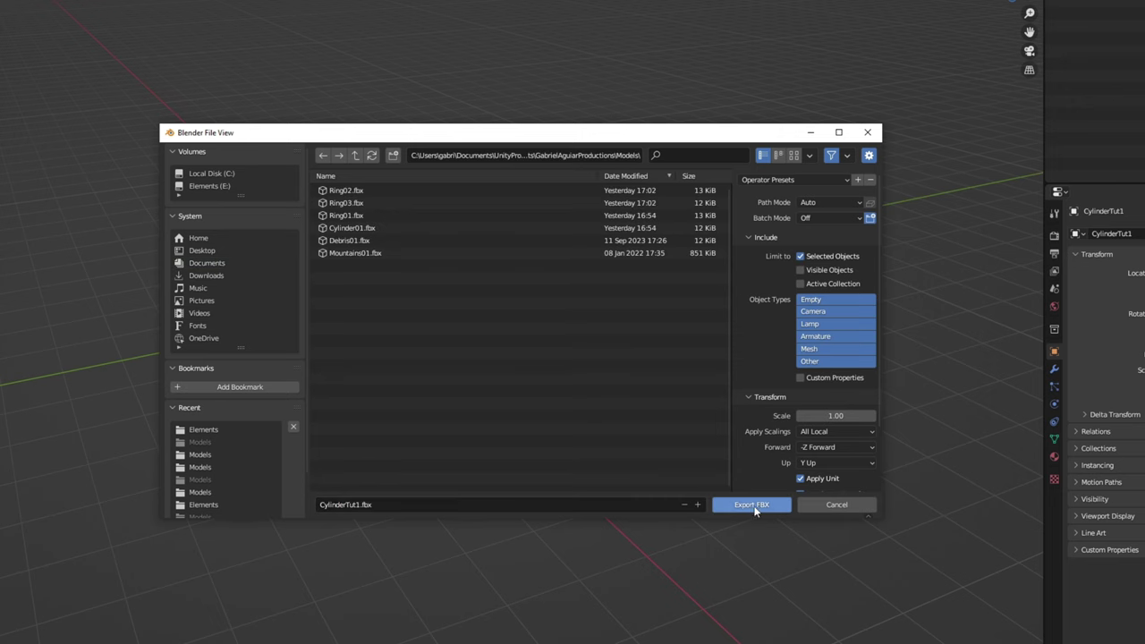
left_click(752, 504)
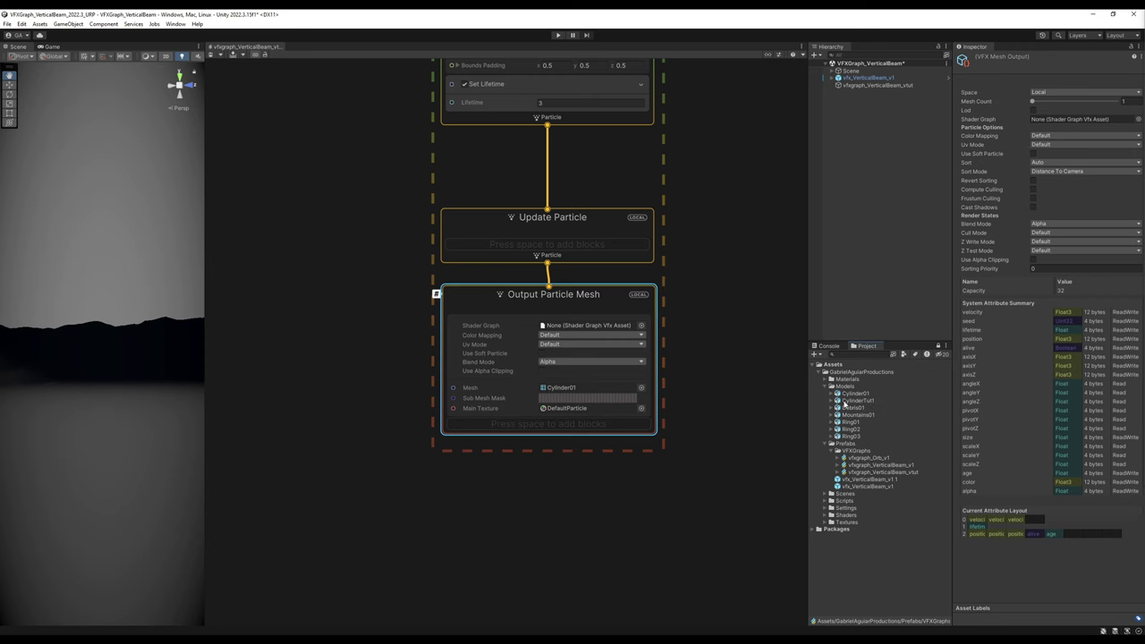
In Unity, set the Scale Factor of the CylinderTut1 model's import settings to 100 and apply it
left_click(844, 401)
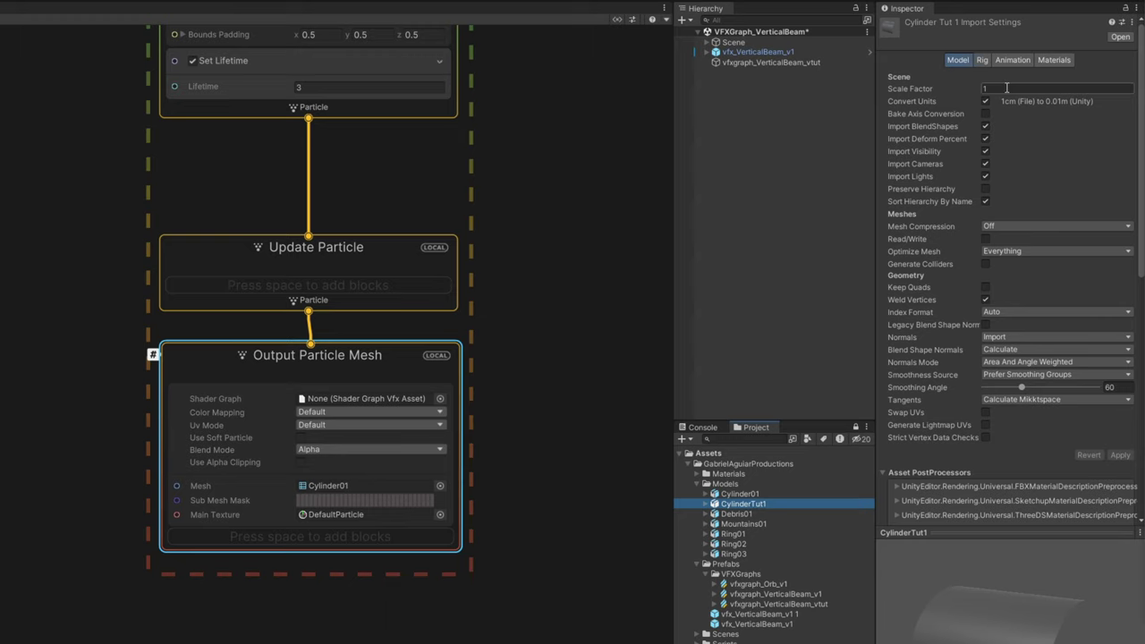
left_click(1006, 88)
left_click(1120, 455)
Assign CylinderTut1 as the mesh of Output Particle Mesh
left_click(444, 485)
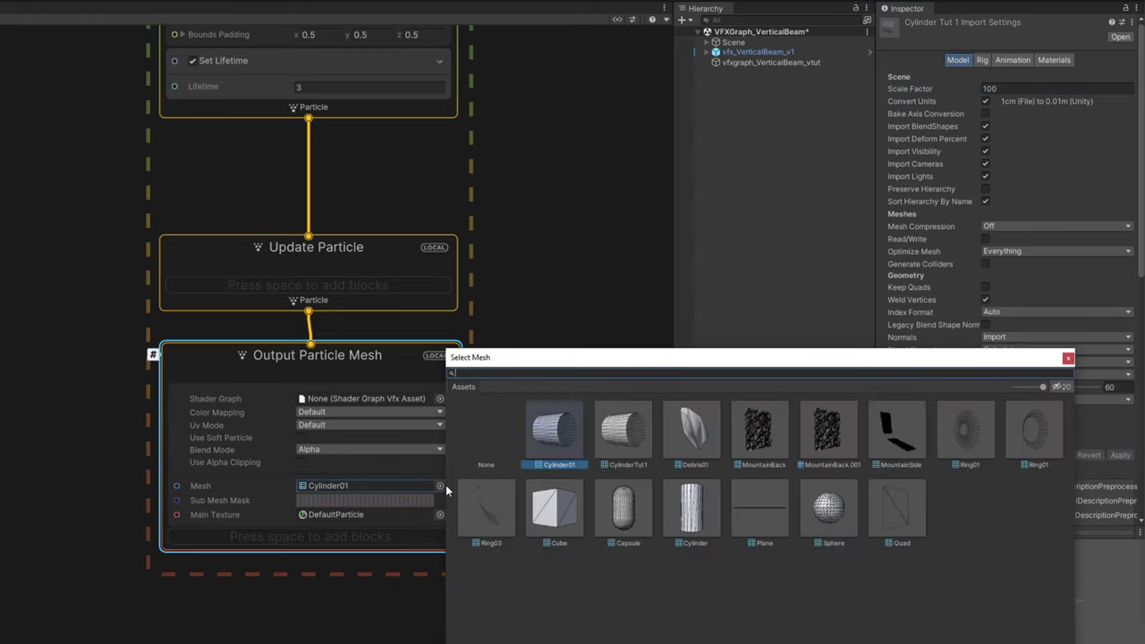
left_click(625, 434)
double_click(629, 425)
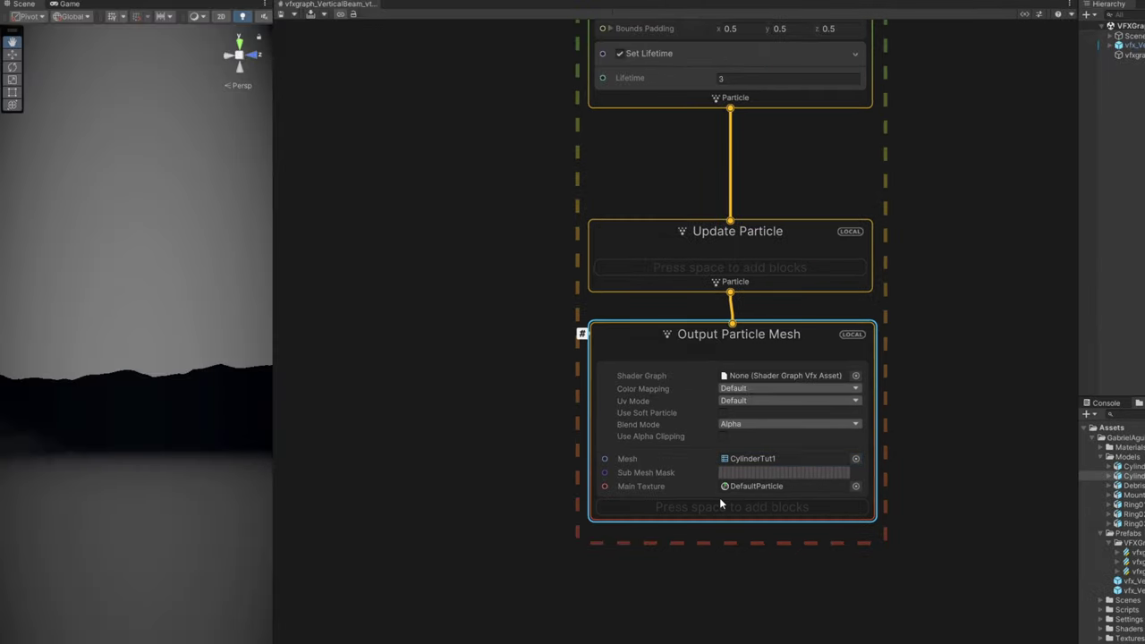
Add a Set Size block to Output Particle Mesh and set its size to 1
key("space")
type("size")
key("Return")
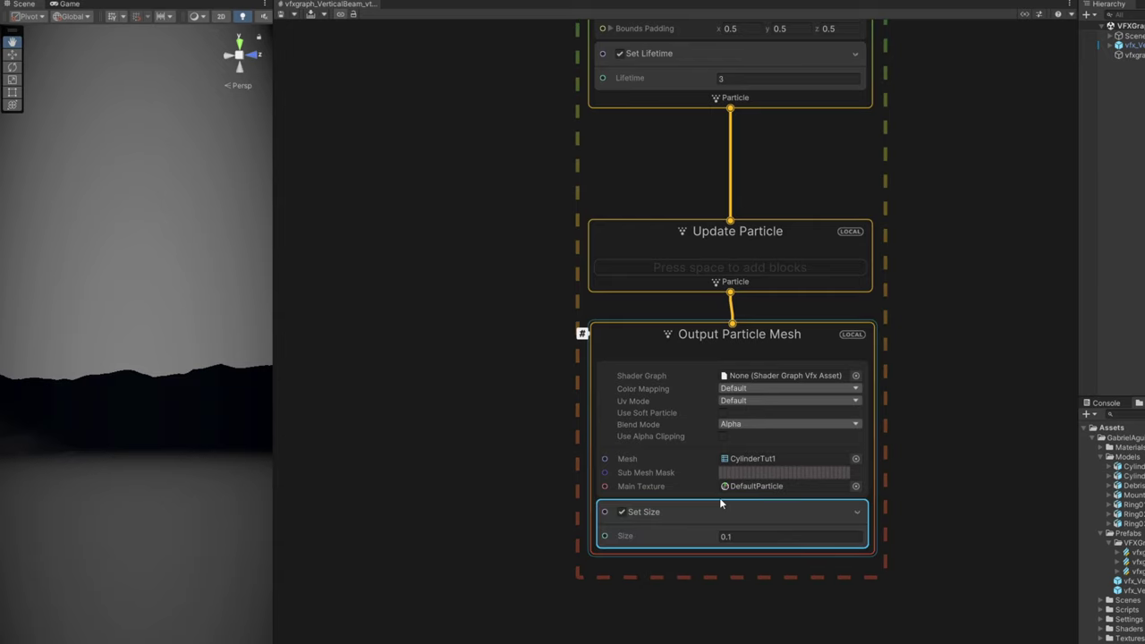
left_click(729, 535)
type("1")
key("Return")
Add a Set Scale block to Output Particle Mesh with Z scale 15 and compile the graph
key("space")
type("scale")
key("Return")
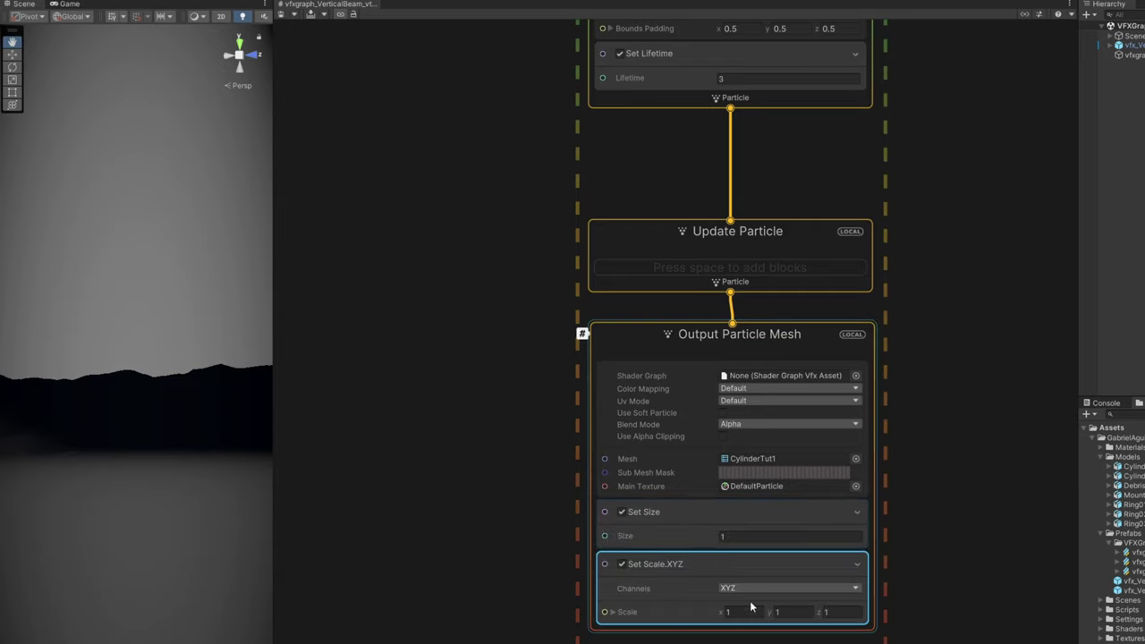
left_click(833, 612)
type("15")
left_click(309, 15)
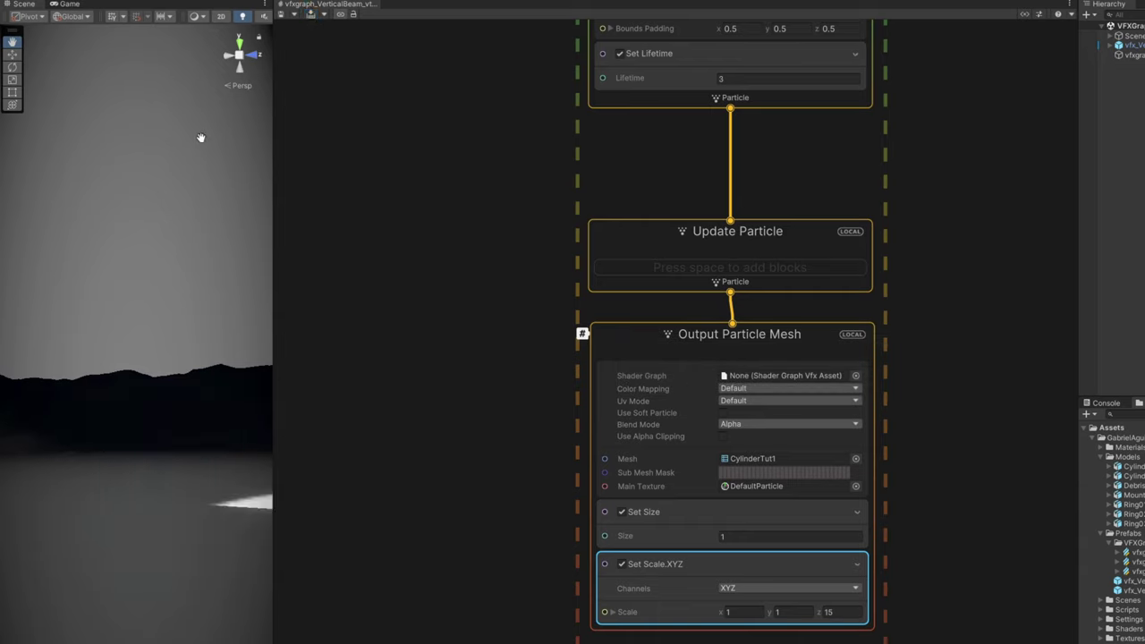
right_click_drag(314, 249, 195, 252)
Add a Set Angle block to Initialize Particle and set its X angle to -90
middle_click_drag(677, 149, 676, 248)
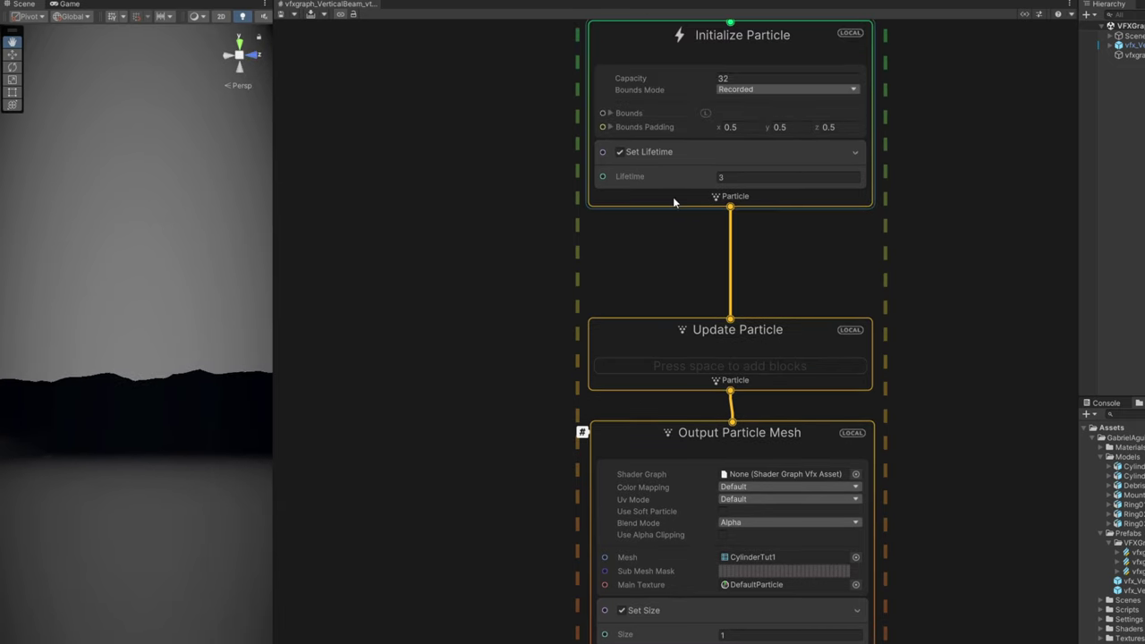
left_click(672, 196)
key("space")
type("set  angle")
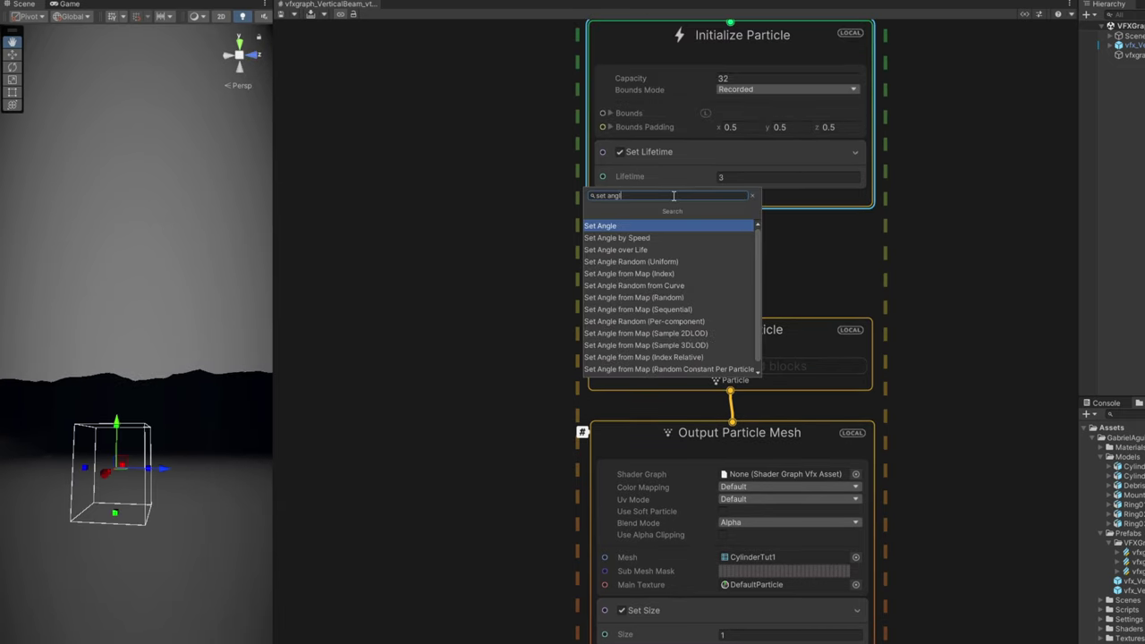
key("Return")
left_click(736, 258)
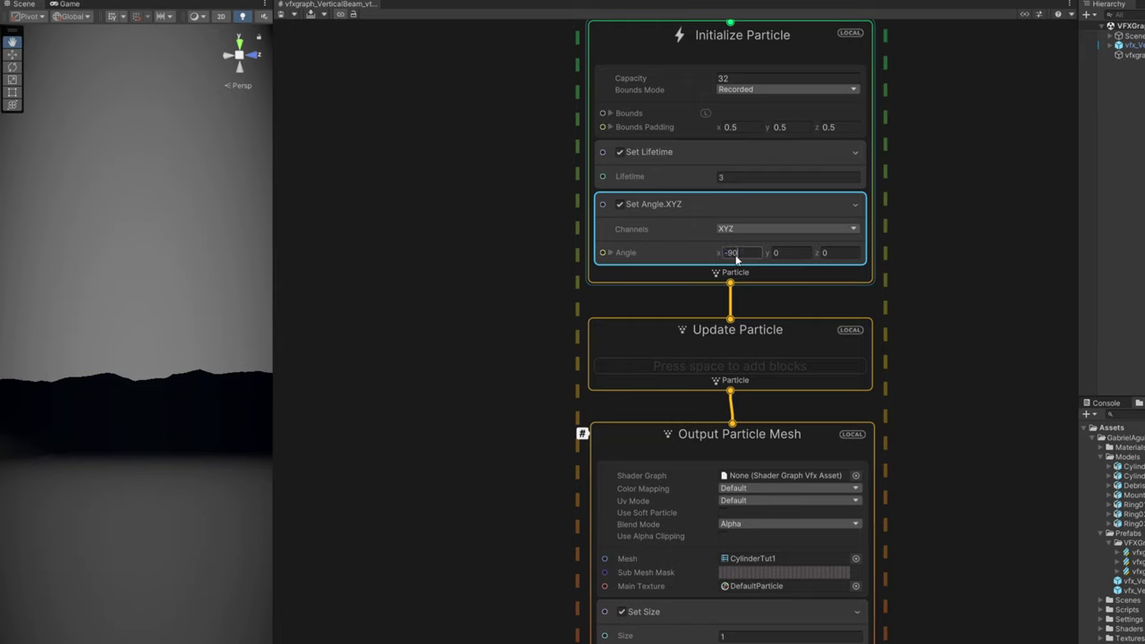
type("-90")
left_click(244, 162)
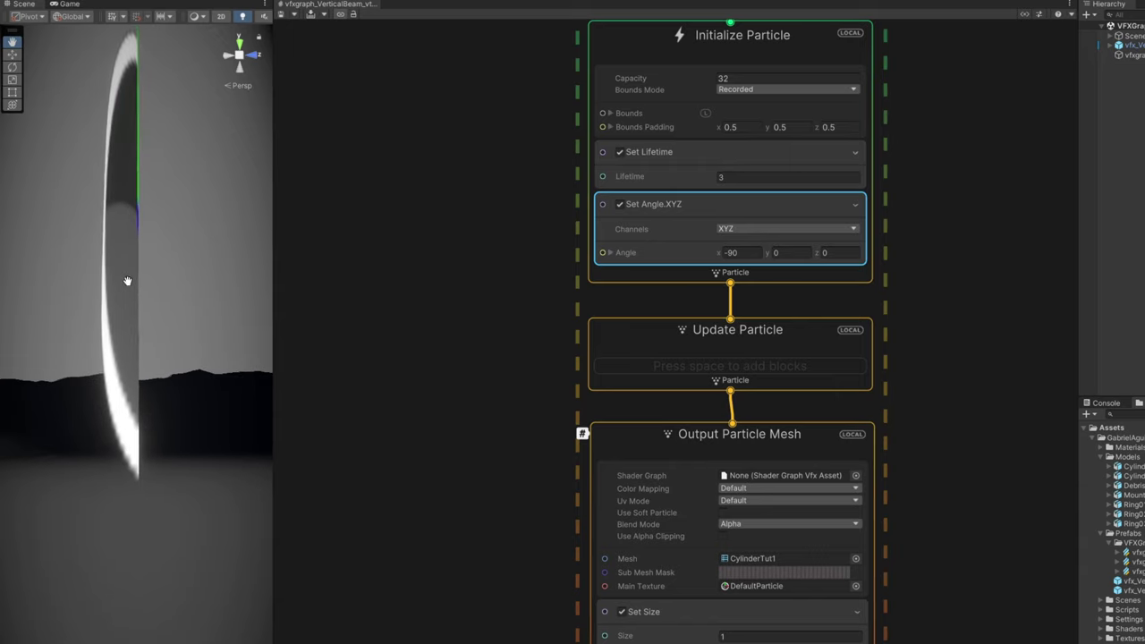
Label the Output Particle Mesh context CYLINDER CORE
left_click(703, 453)
type("CYLINDER CORE")
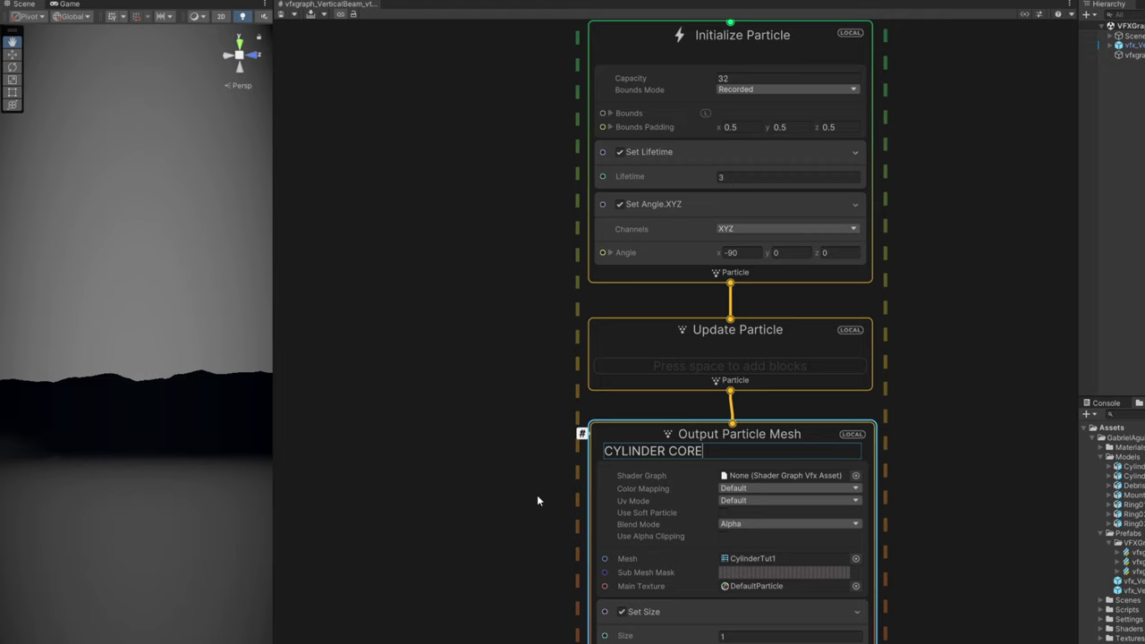
left_click(537, 497)
Set the Main Texture of the CYLINDER CORE output to None
middle_click_drag(547, 564, 539, 426)
left_click(847, 447)
type("aaa")
double_click(883, 438)
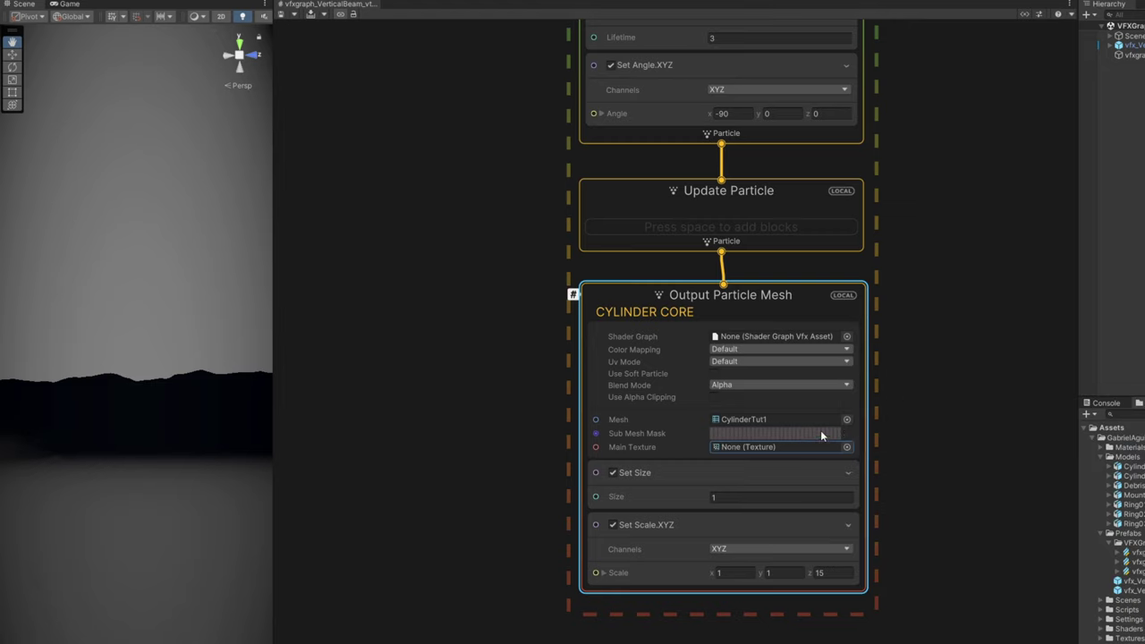
Add a Set Color block to the CYLINDER CORE output with color values 50, 17 and 9, and compile the graph
middle_click_drag(764, 630, 715, 509)
key("space")
type("set colo")
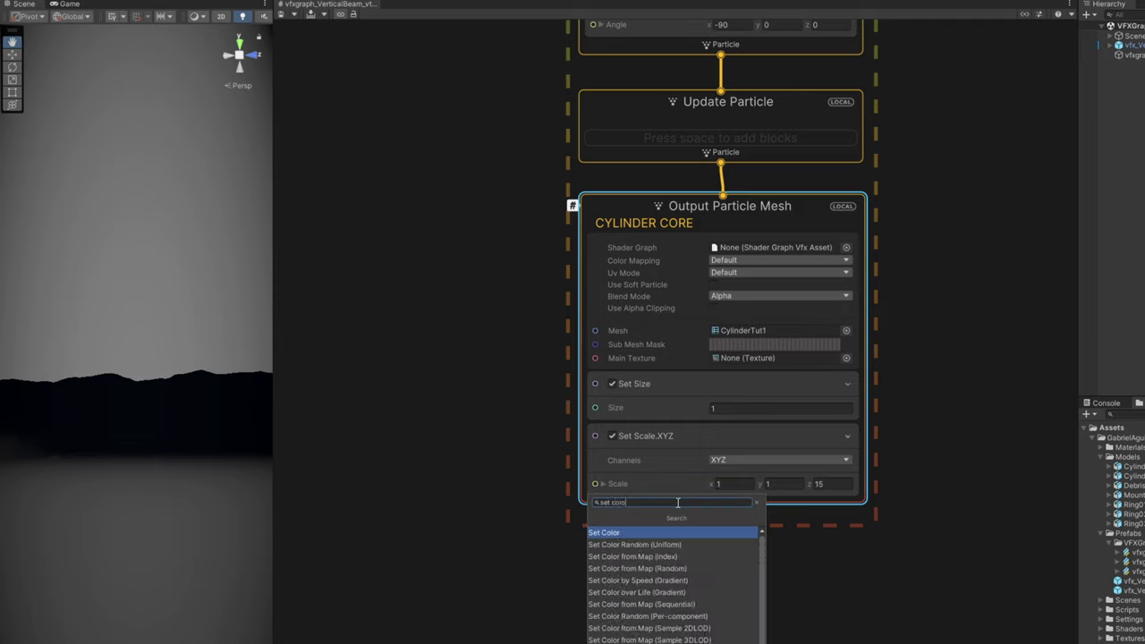
key("Return")
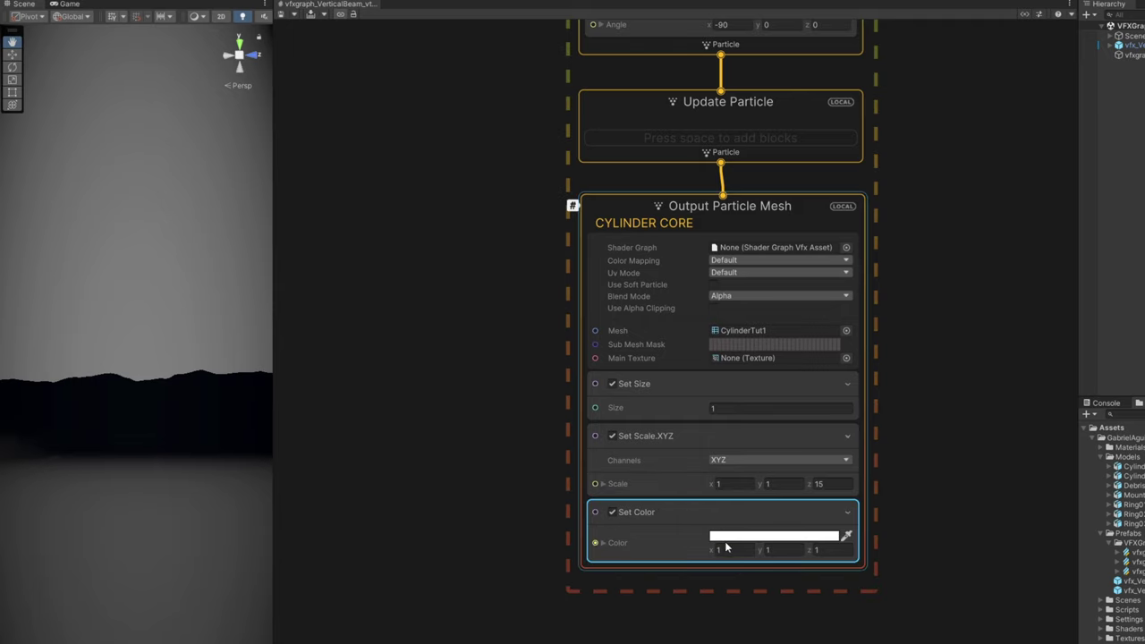
left_click(725, 548)
type("50")
left_click(796, 551)
type("17")
left_click(824, 552)
type("9")
left_click(309, 14)
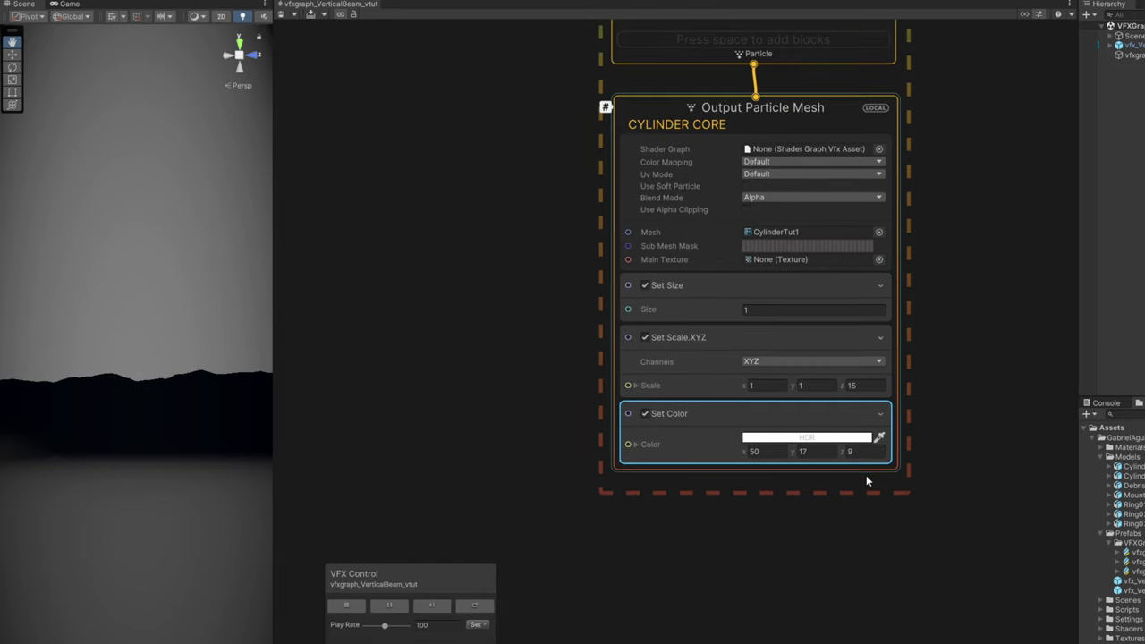
Add a Multiply Scale over Life block to the CYLINDER CORE output
scroll(667, 467, "up", 1)
left_click(667, 466)
key("space")
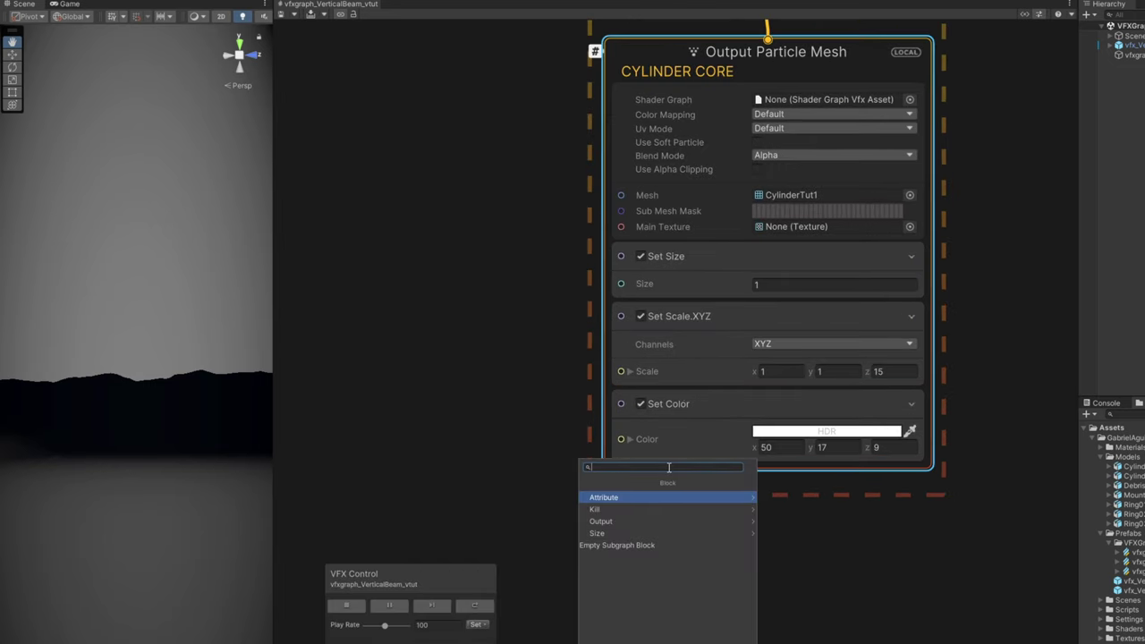
type("scale over")
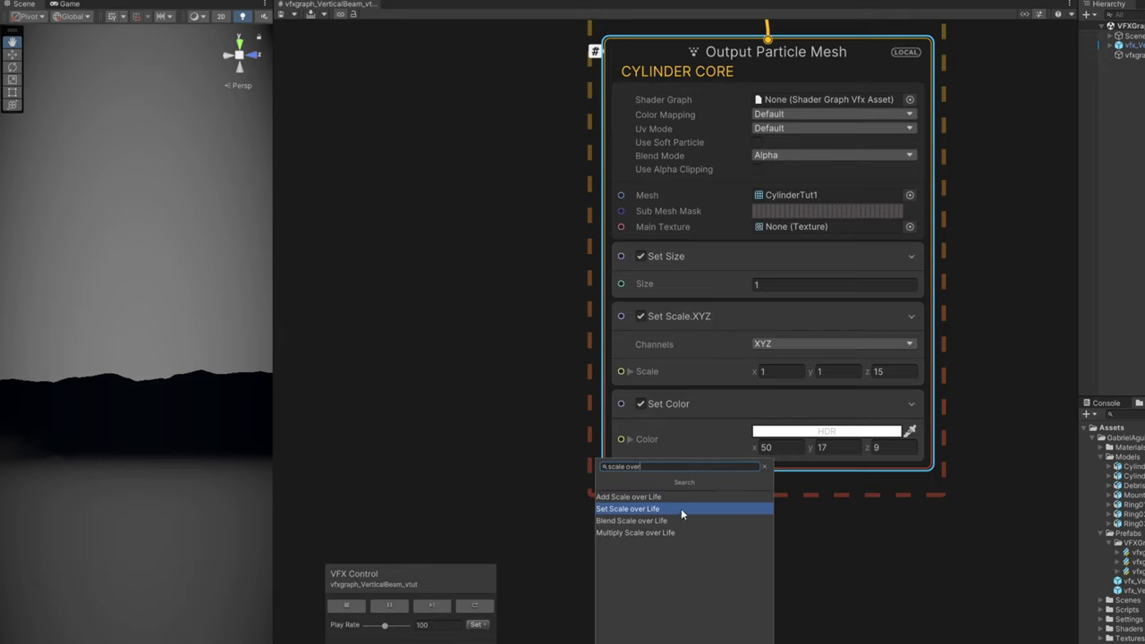
left_click(641, 534)
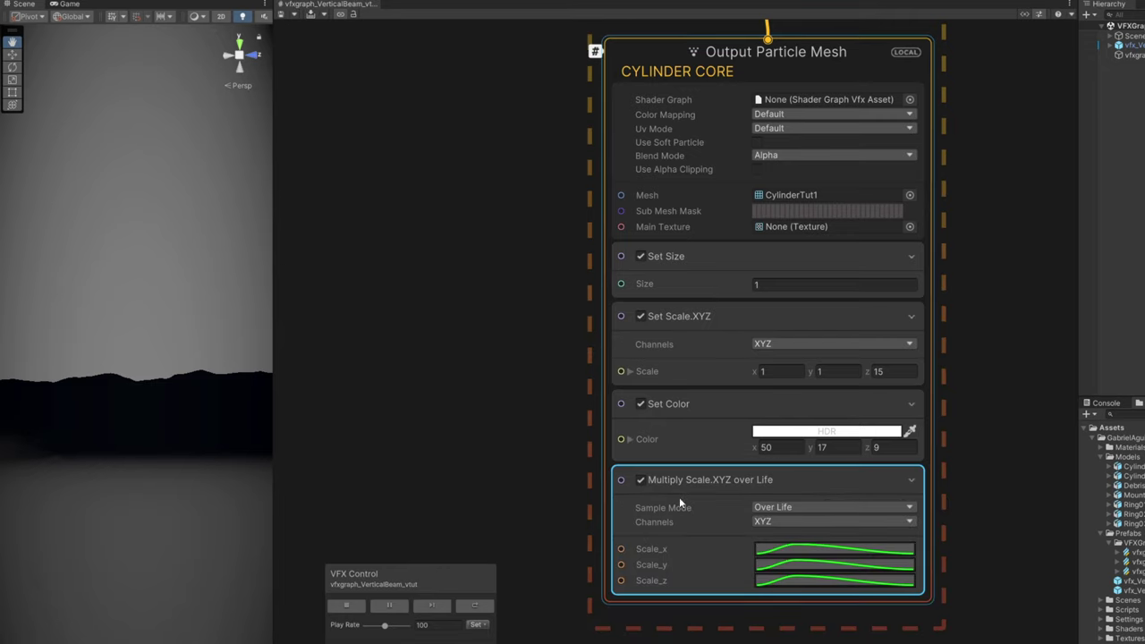
Set both the Scale_x and Scale_y curves of the Multiply Scale over Life block to the constant preset
left_click(810, 540)
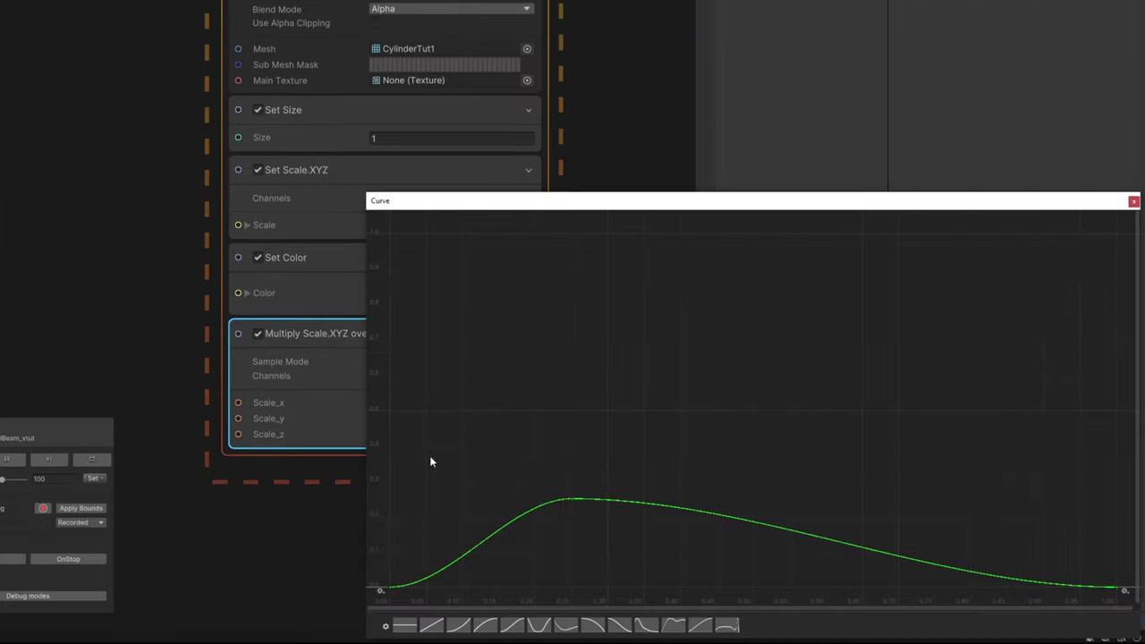
left_click(405, 626)
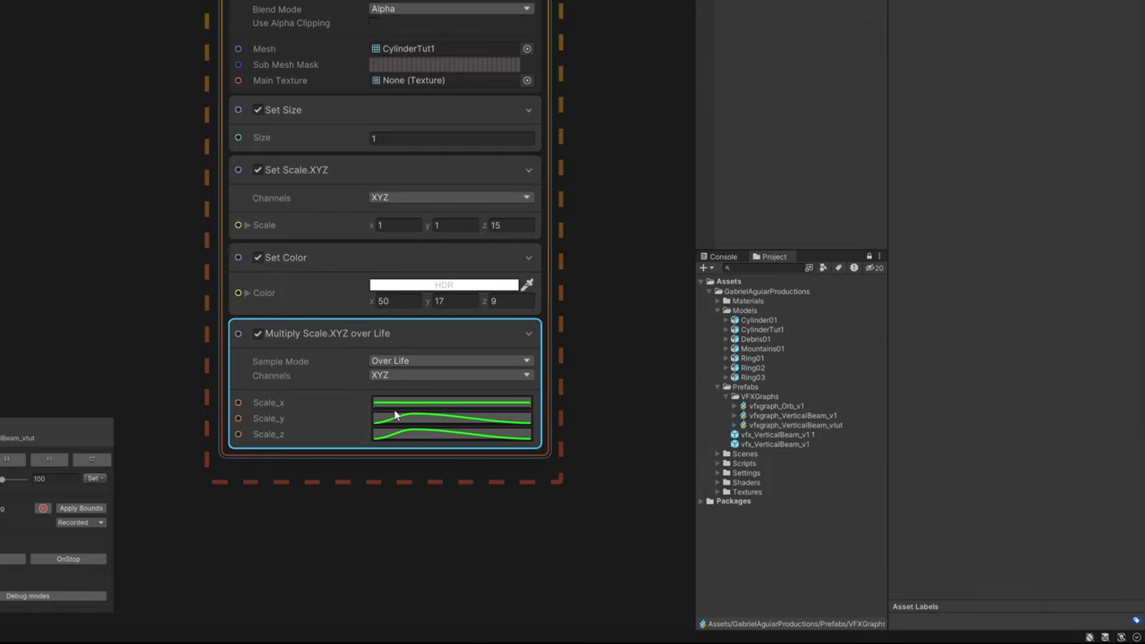
left_click(394, 416)
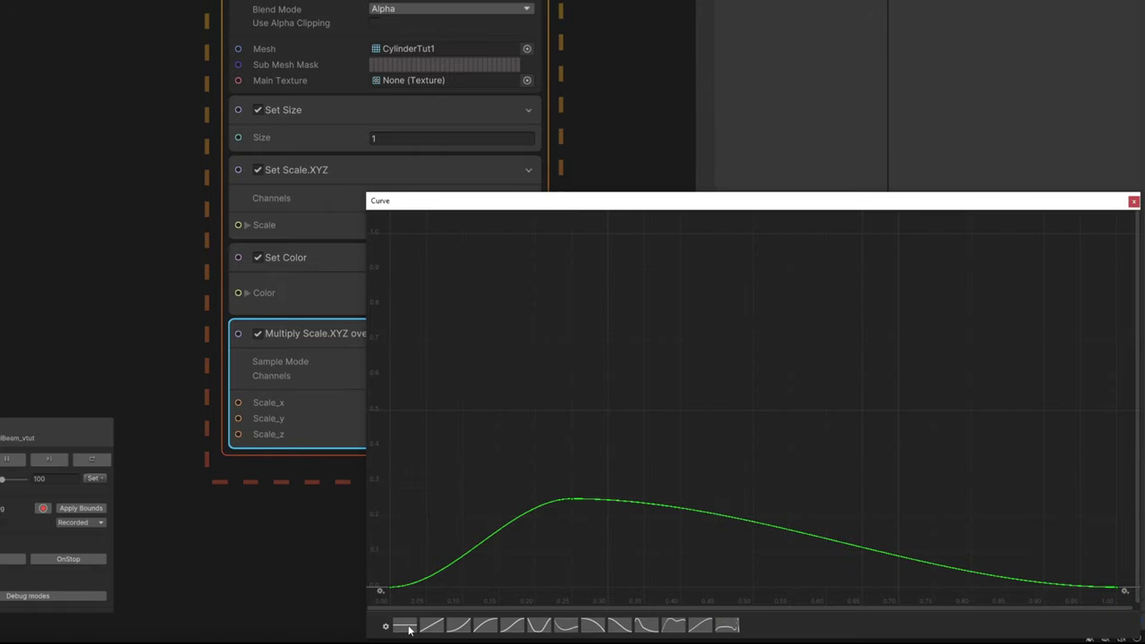
left_click(407, 627)
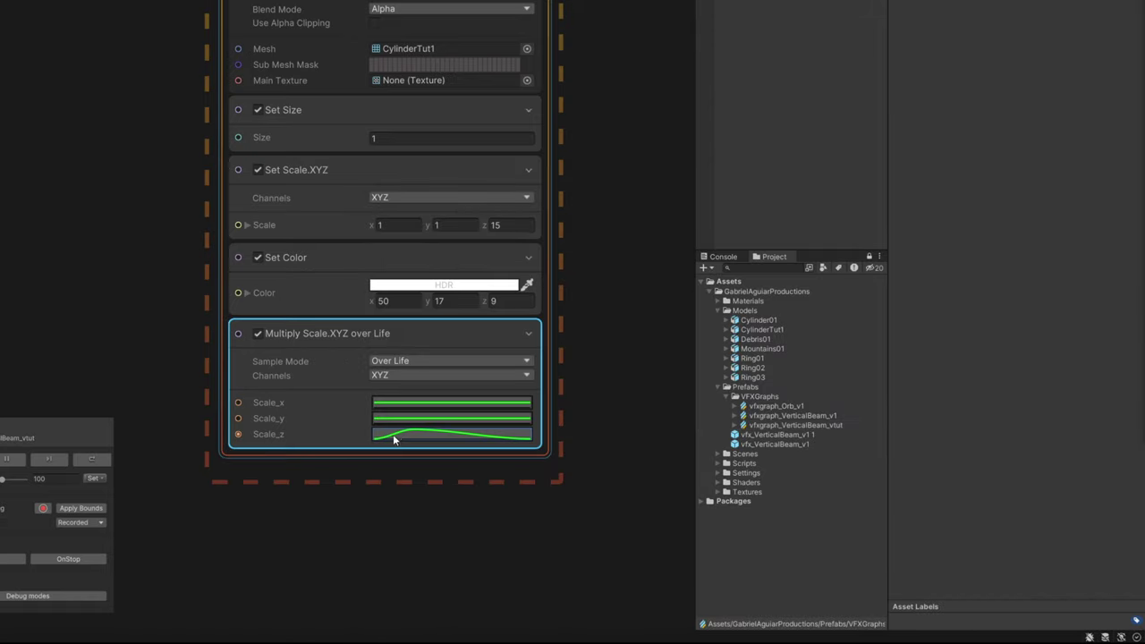
Apply the linear rising preset to the Scale_z curve of the Multiply Scale over Life block
left_click(395, 434)
left_click_drag(489, 203, 198, 96)
left_click(142, 519)
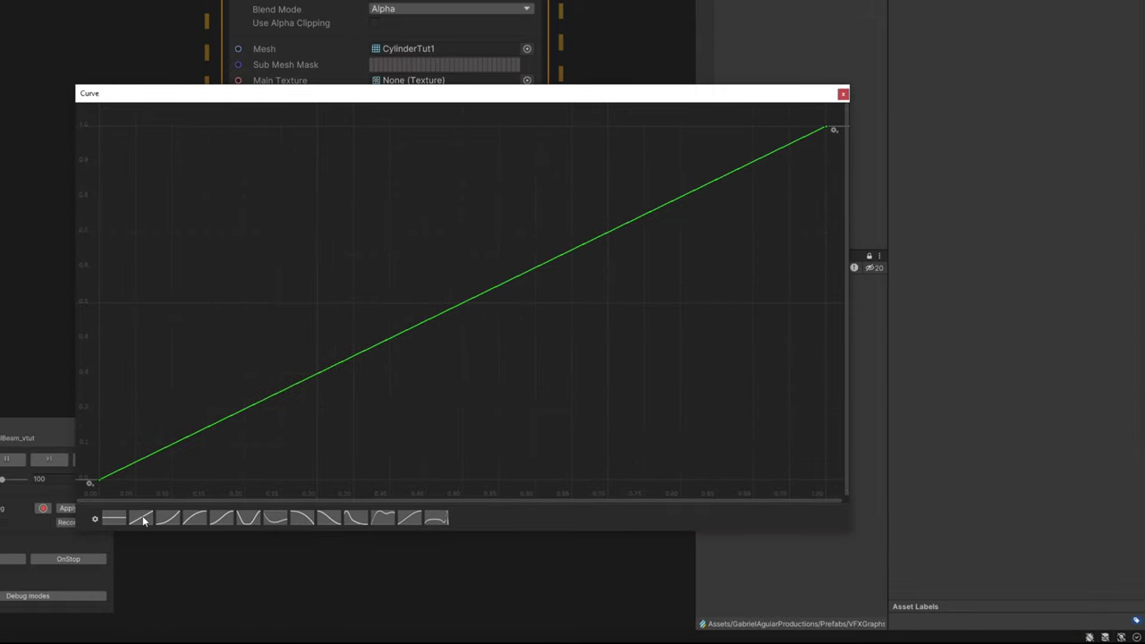
Move the Scale_z curve's end key to time 0.15 and adjust its tangent so the curve eases into it
right_click(824, 128)
left_click(832, 151)
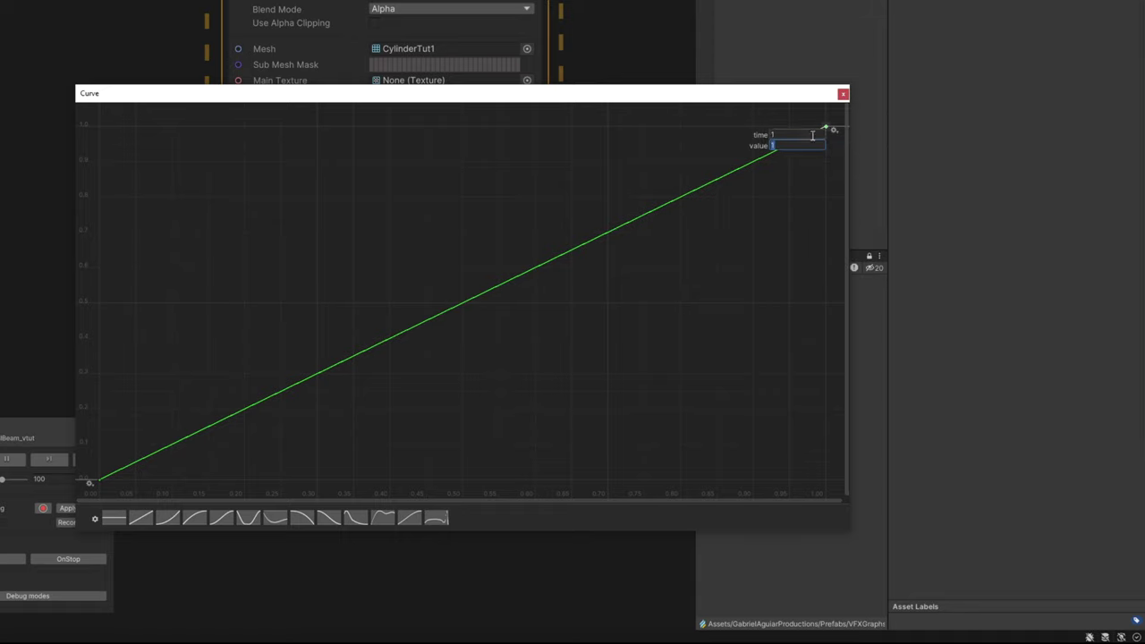
left_click(811, 136)
key("Return")
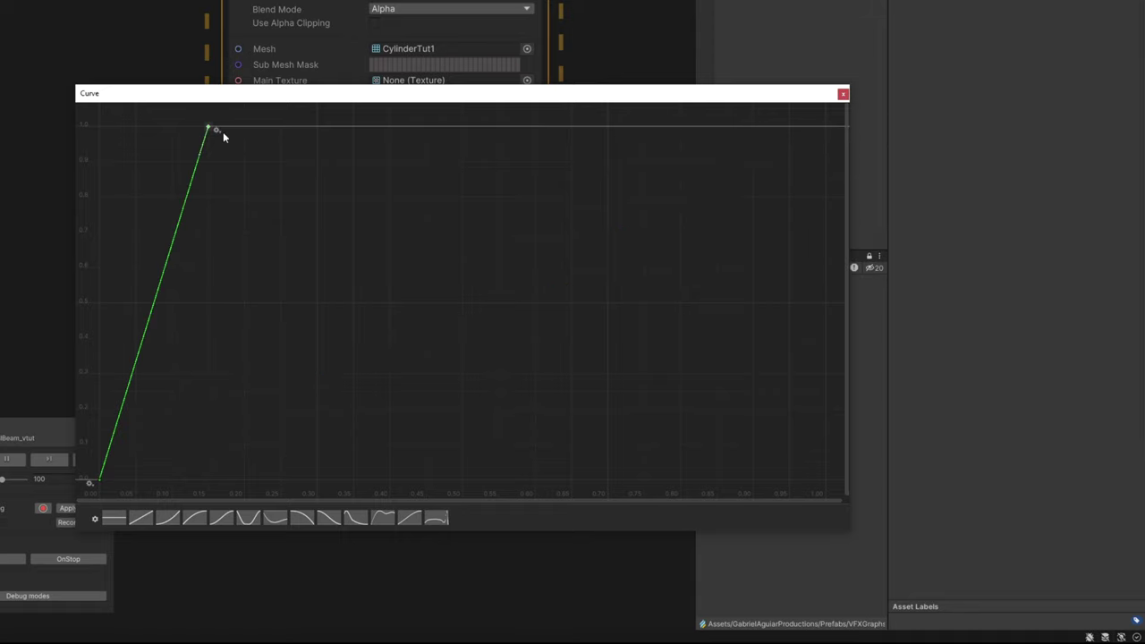
left_click_drag(198, 156, 180, 135)
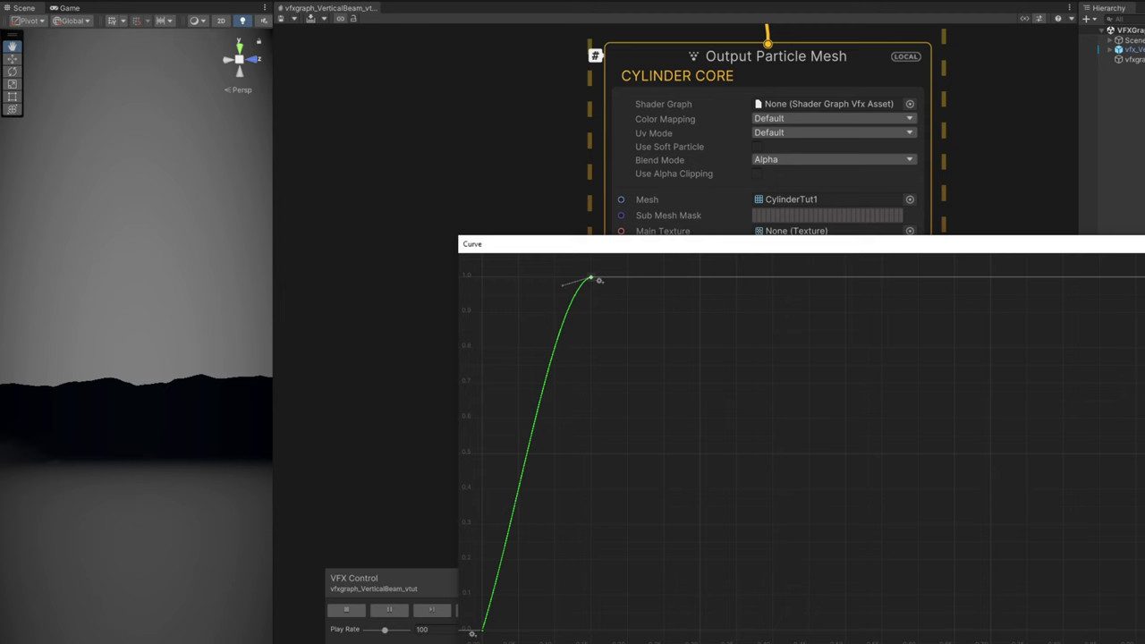
Reopen the Scale_z curve of the CYLINDER CORE output, edit its key with the value 0.1, and close the curve editor
left_click(843, 94)
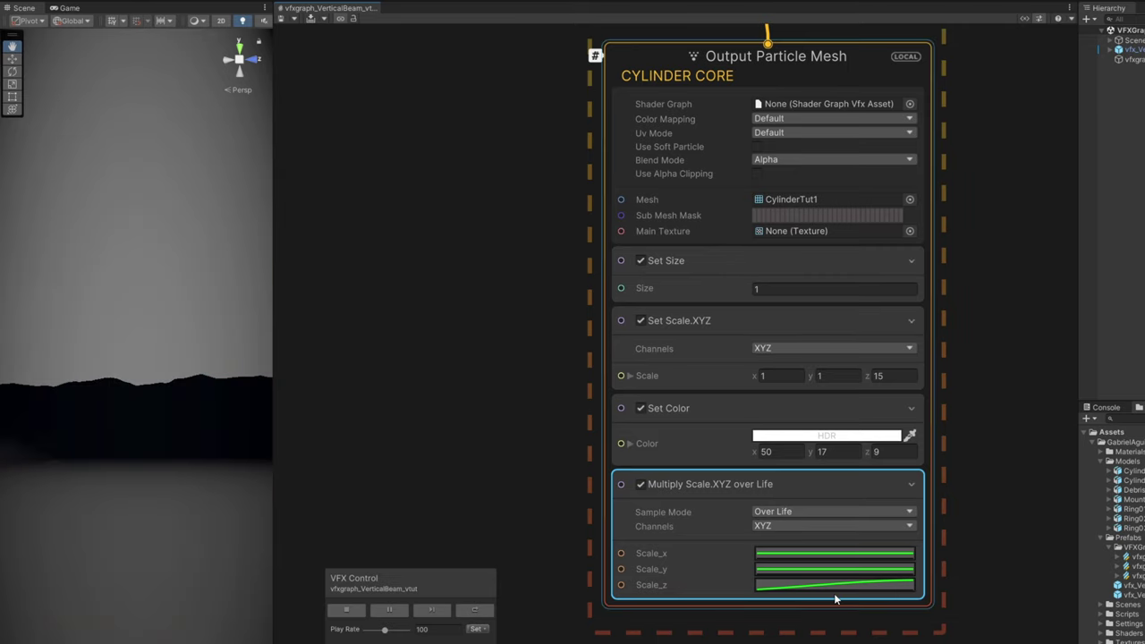
left_click(835, 587)
right_click(883, 389)
left_click(902, 404)
type(".1")
key("Return")
key("Escape")
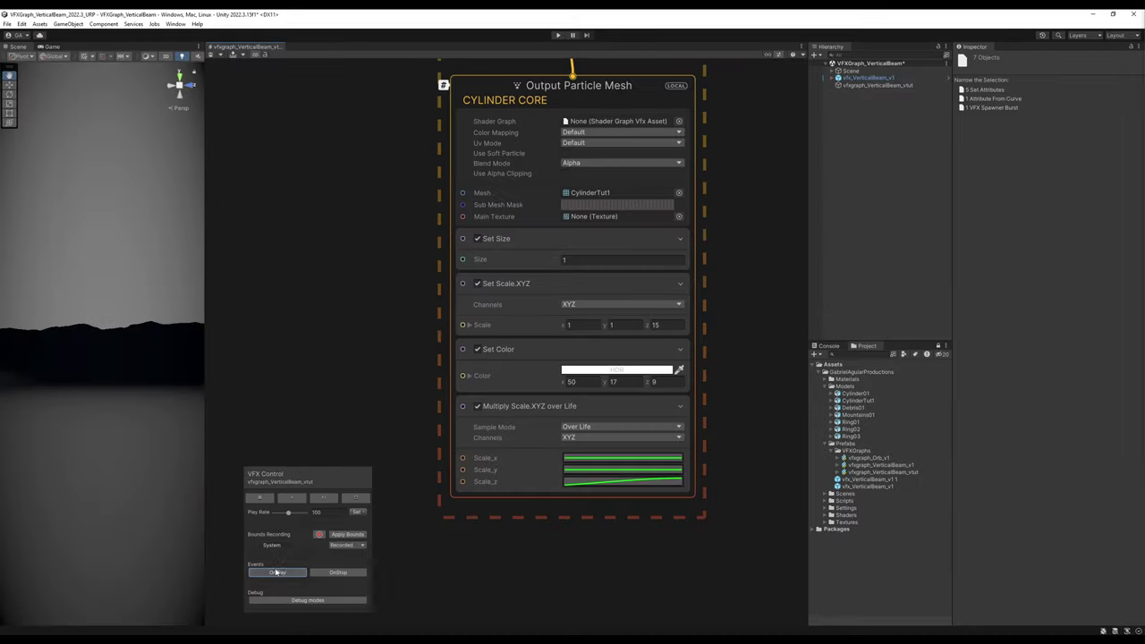
Trigger the OnPlay event and pause the effect to examine the beam in the scene
left_click(277, 572)
left_click(389, 609)
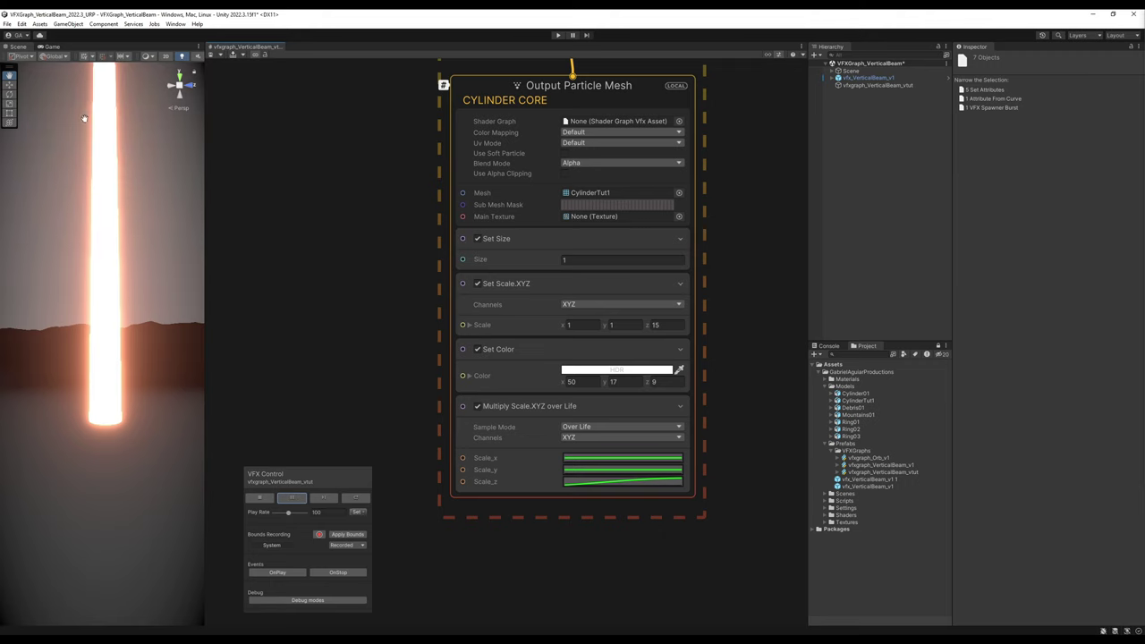
left_click(750, 432)
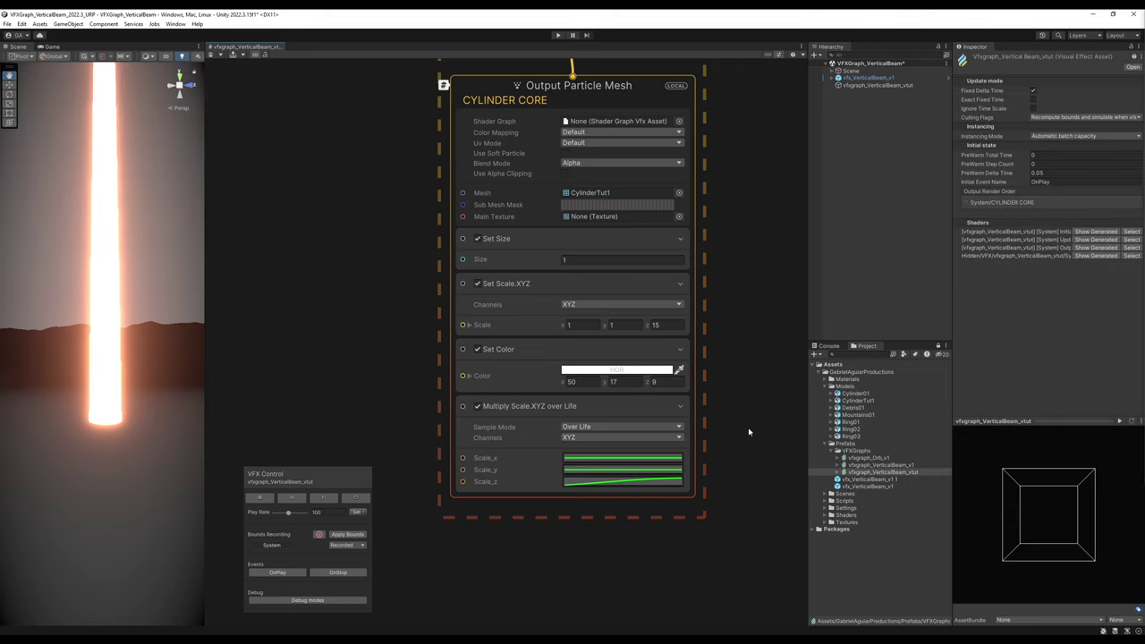
Duplicate the whole CYLINDER CORE particle system, including its Spawn context, and place the copy below the original
scroll(750, 432, "down", 5)
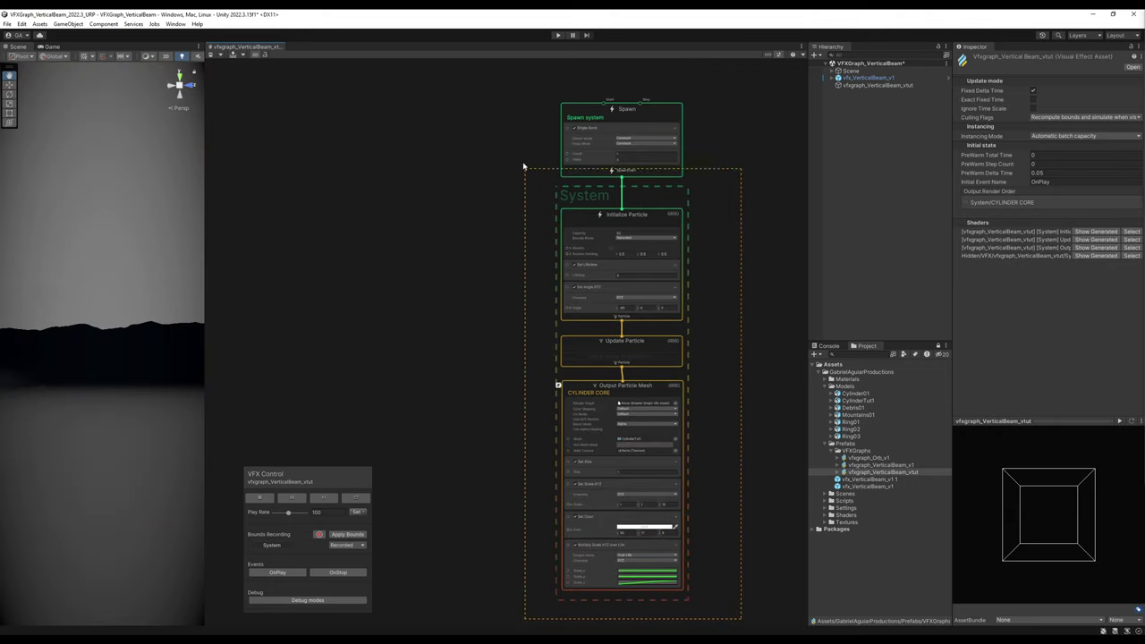
left_click_drag(522, 162, 534, 94)
middle_click_drag(454, 502, 390, 167)
middle_click_drag(499, 340, 463, 299)
scroll(452, 194, "down", 3)
key("ctrl+v")
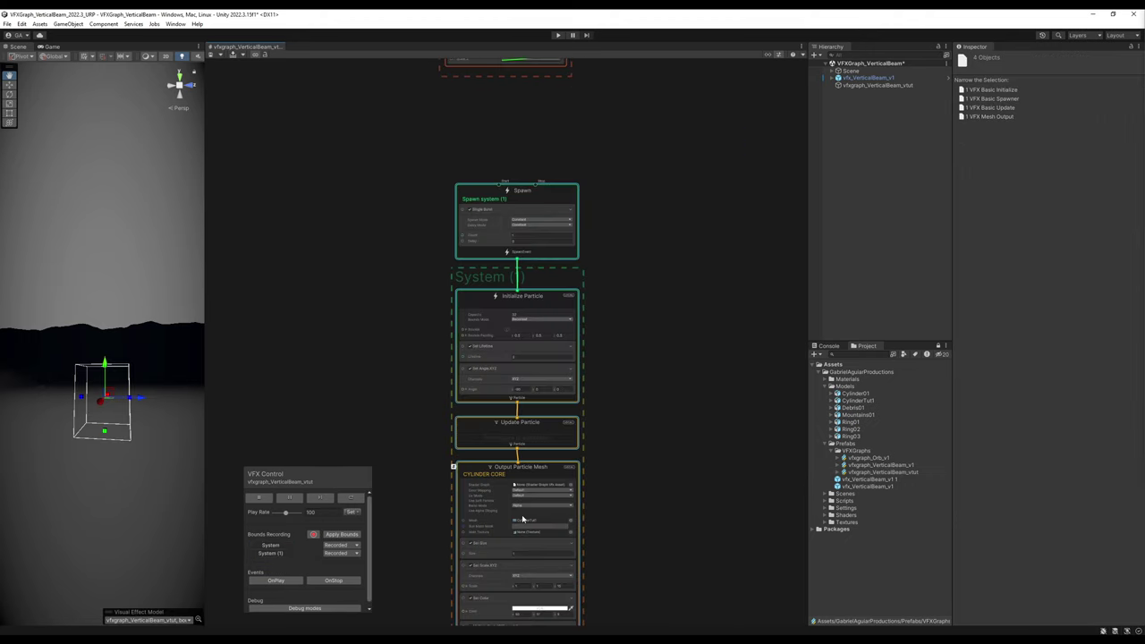
Rename the copied Output Particle Mesh context as CYLINDER BACK
scroll(523, 519, "up", 5)
double_click(507, 476)
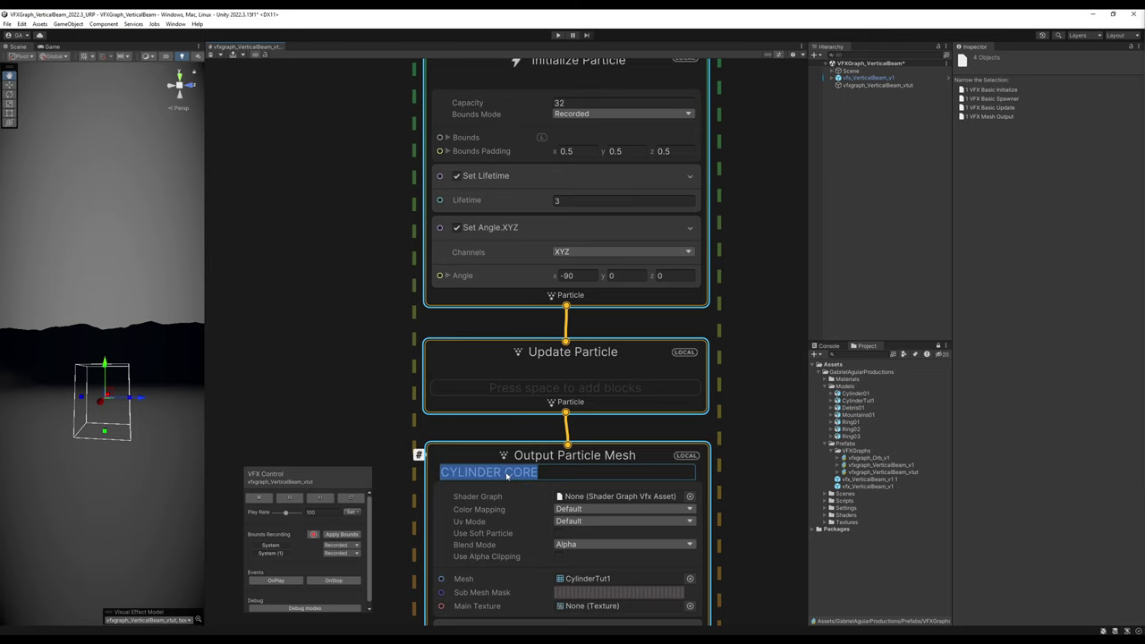
type("BACK")
left_click(752, 426)
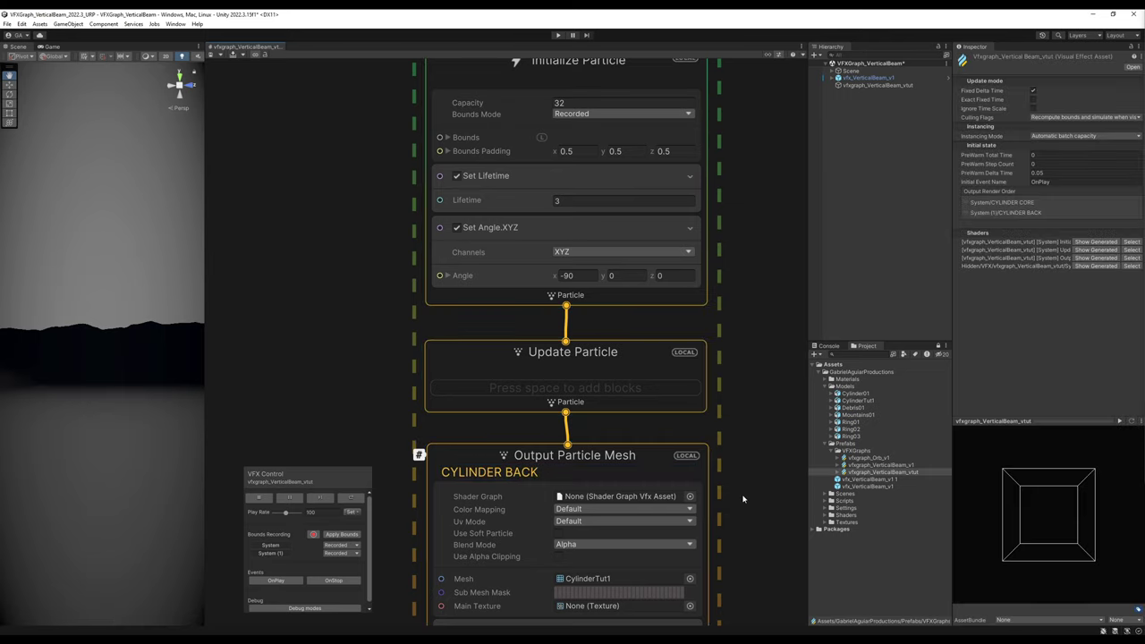
Set the X and Y scale of the CYLINDER BACK output to 4.9
middle_click_drag(743, 499, 757, 127)
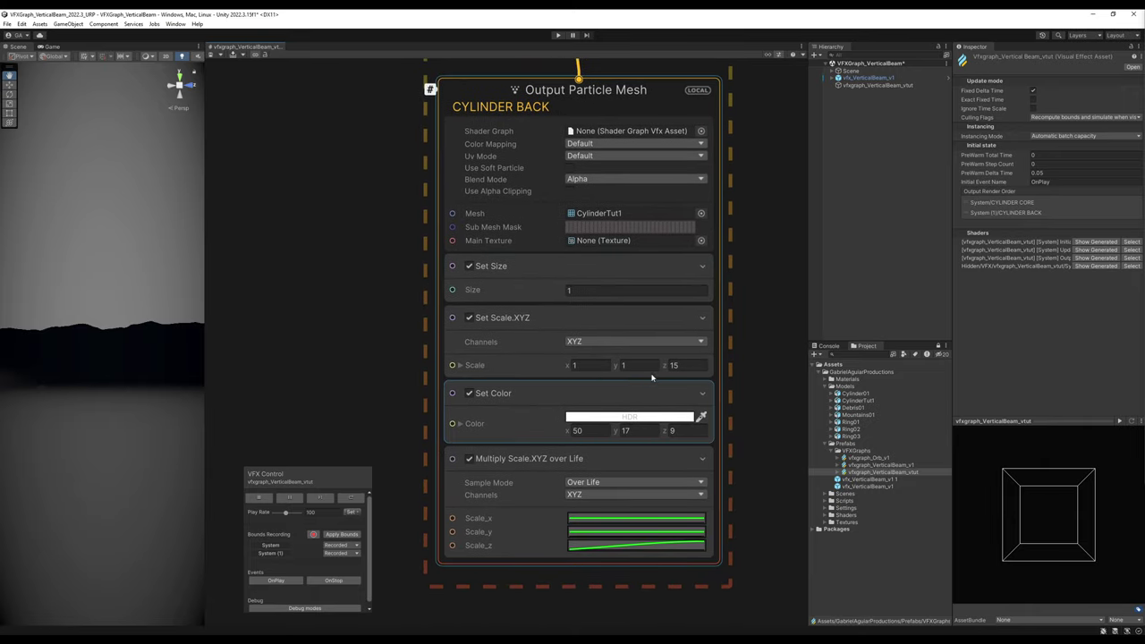
left_click(598, 367)
type("4.9")
left_click(626, 366)
type("4")
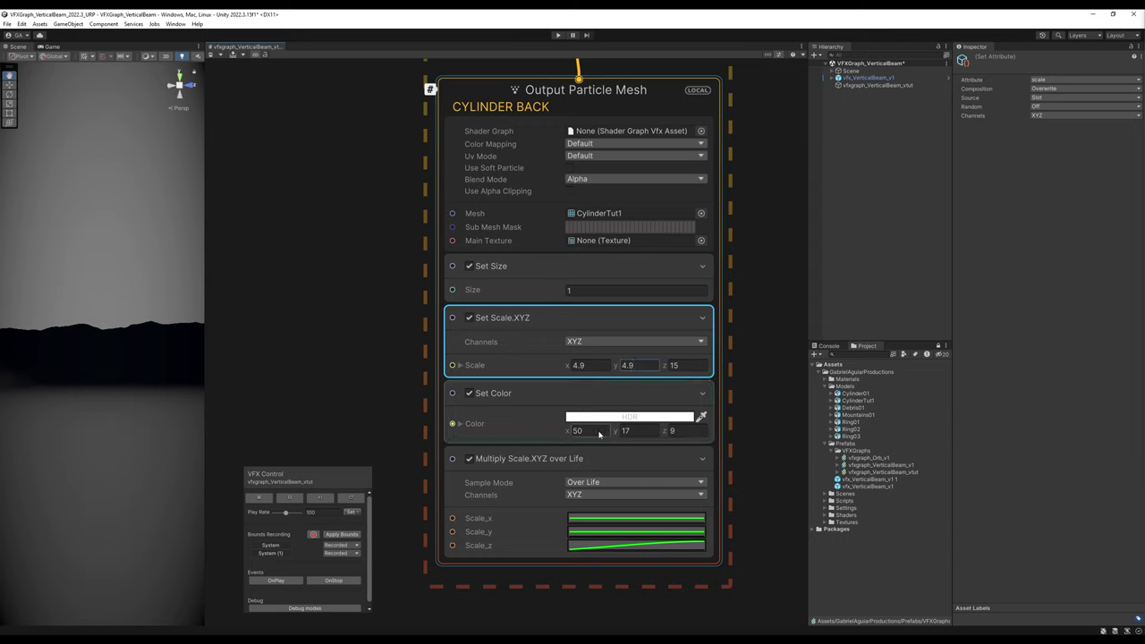
Set the CYLINDER BACK color to 0.075, 0, 0.22, then save and recompile the graph
left_click(600, 432)
type(".075")
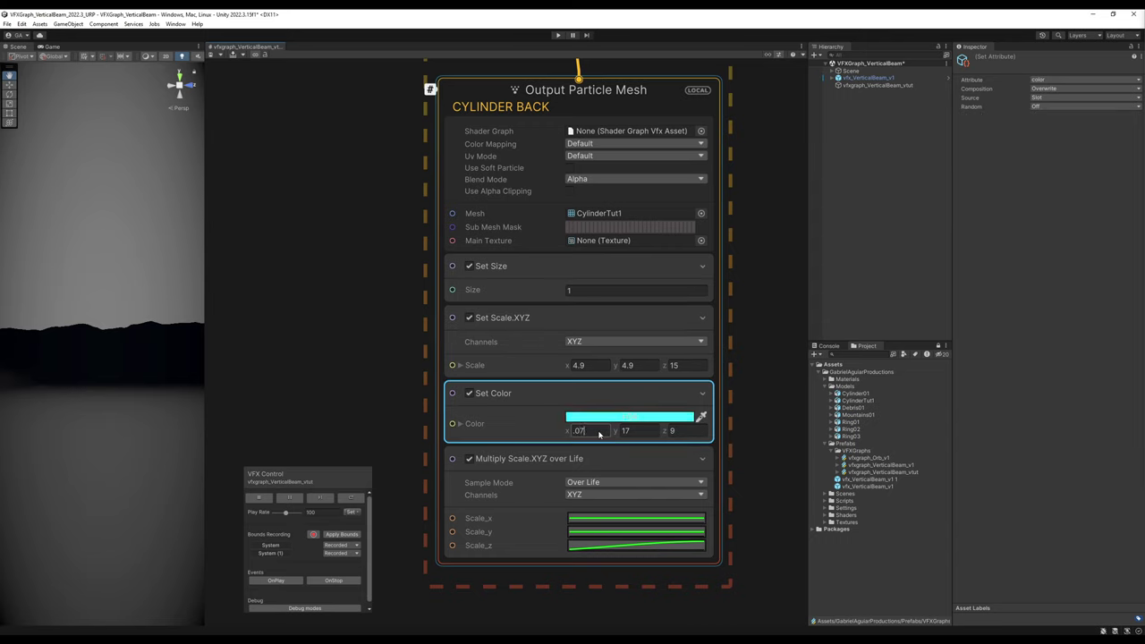
left_click(646, 433)
type("0")
left_click(679, 433)
type(".22")
key("ctrl+s")
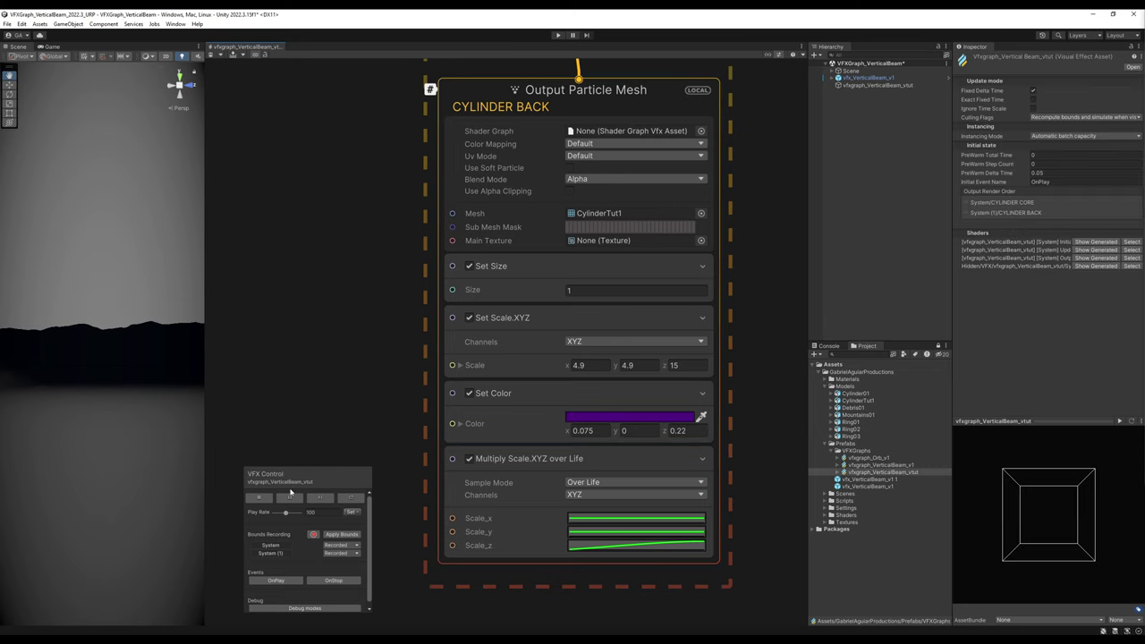
left_click(233, 56)
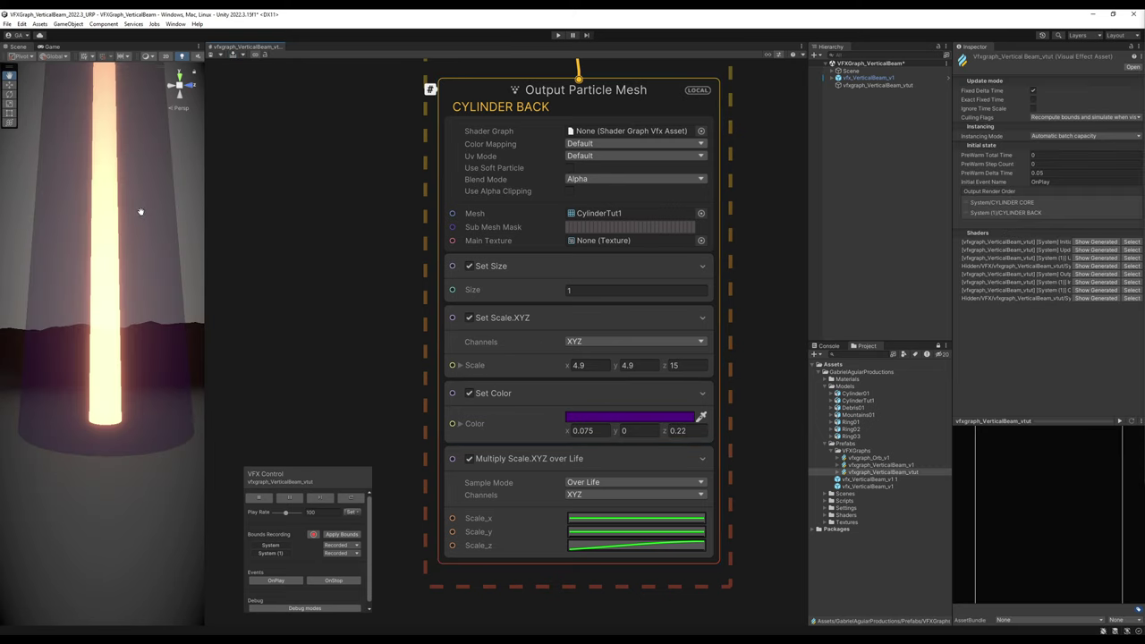
Add a Set Alpha block with alpha 2 above the scale-over-life block of CYLINDER BACK and preview the recompiled effect
left_click(531, 460)
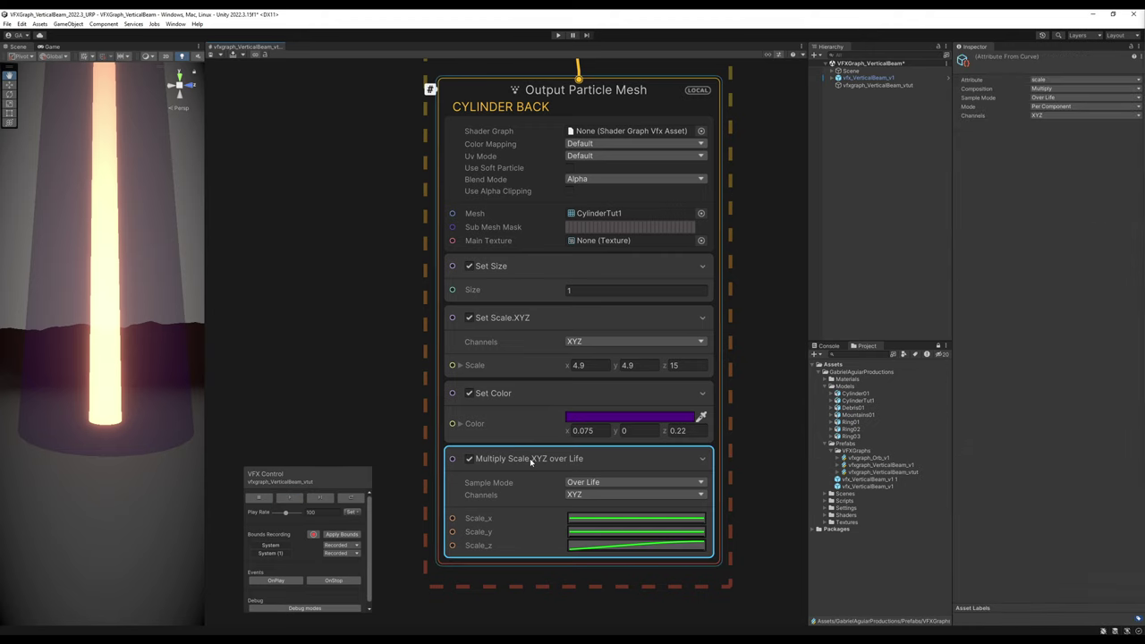
key("space")
type("set alpha")
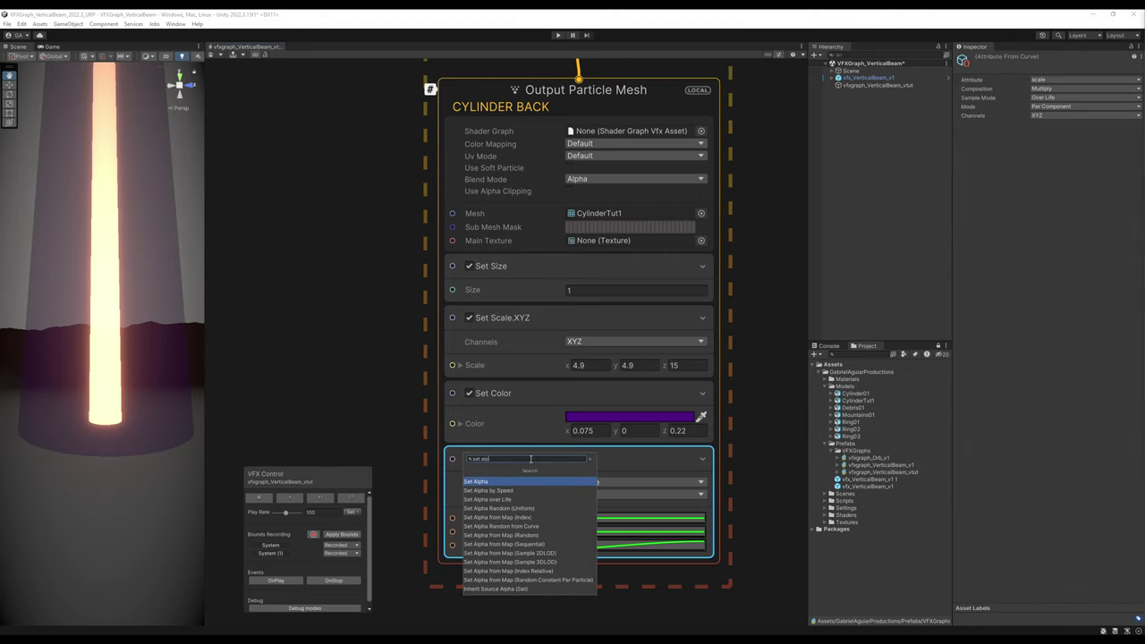
key("Return")
left_click(577, 484)
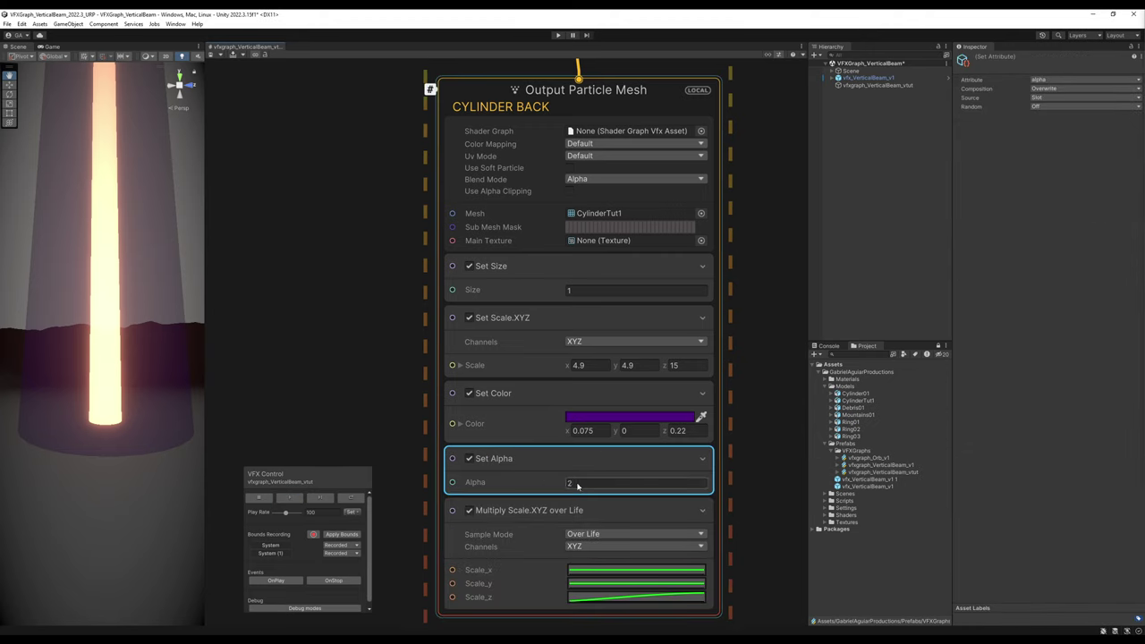
left_click(234, 55)
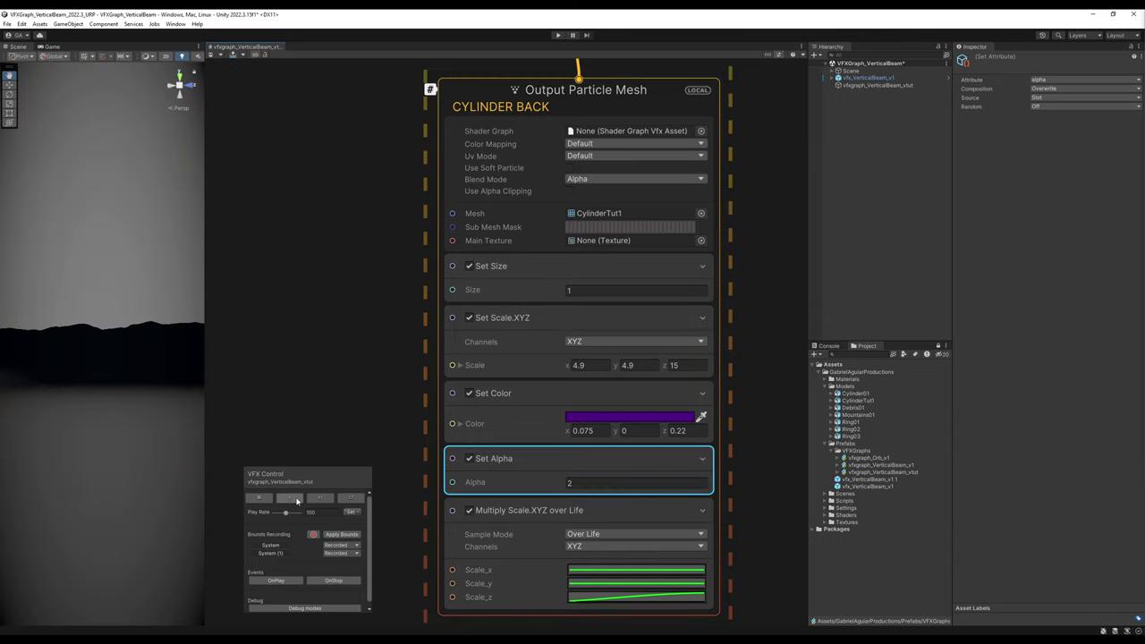
left_click(297, 501)
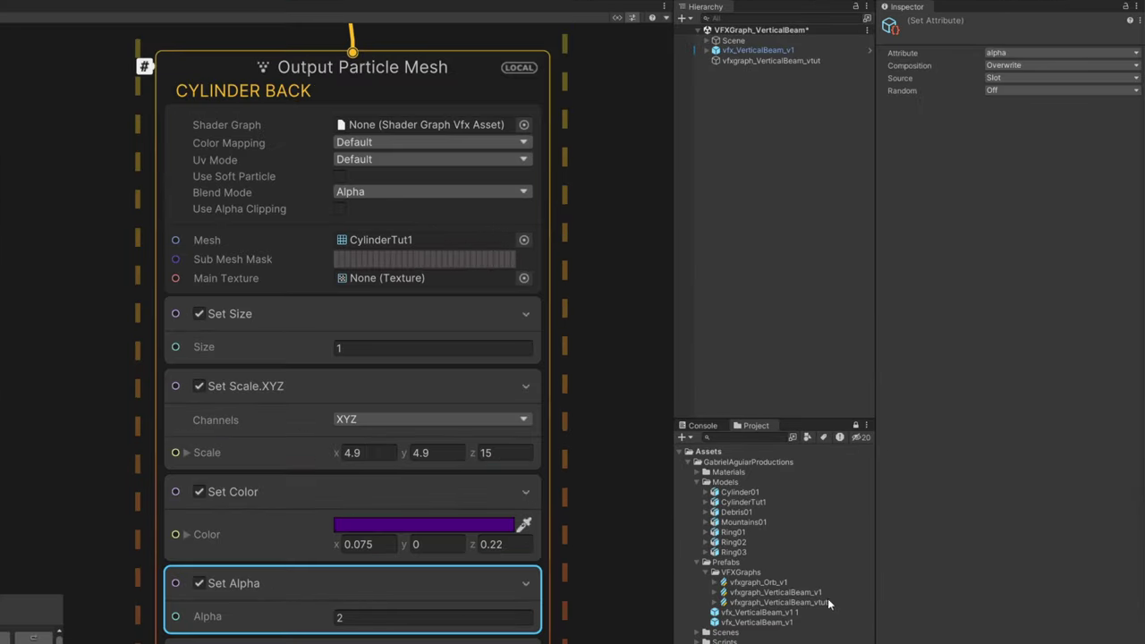
Move CYLINDER BACK above CYLINDER CORE in the output render order of vfxgraph_VerticalBeam_vtut and preview the beam
left_click(827, 604)
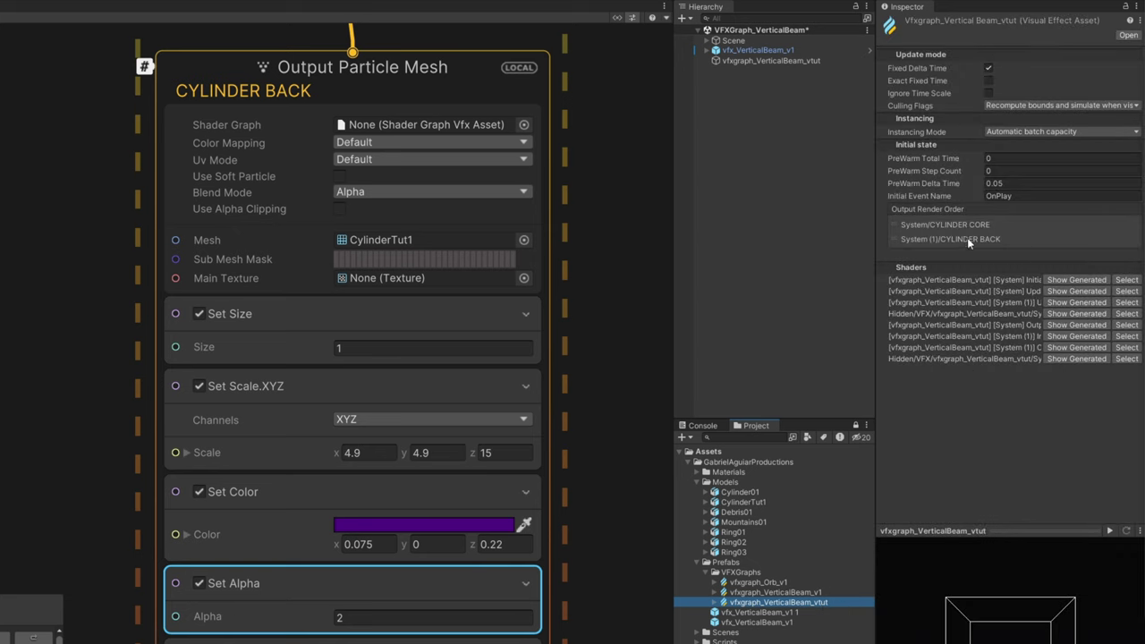
left_click_drag(967, 237, 992, 225)
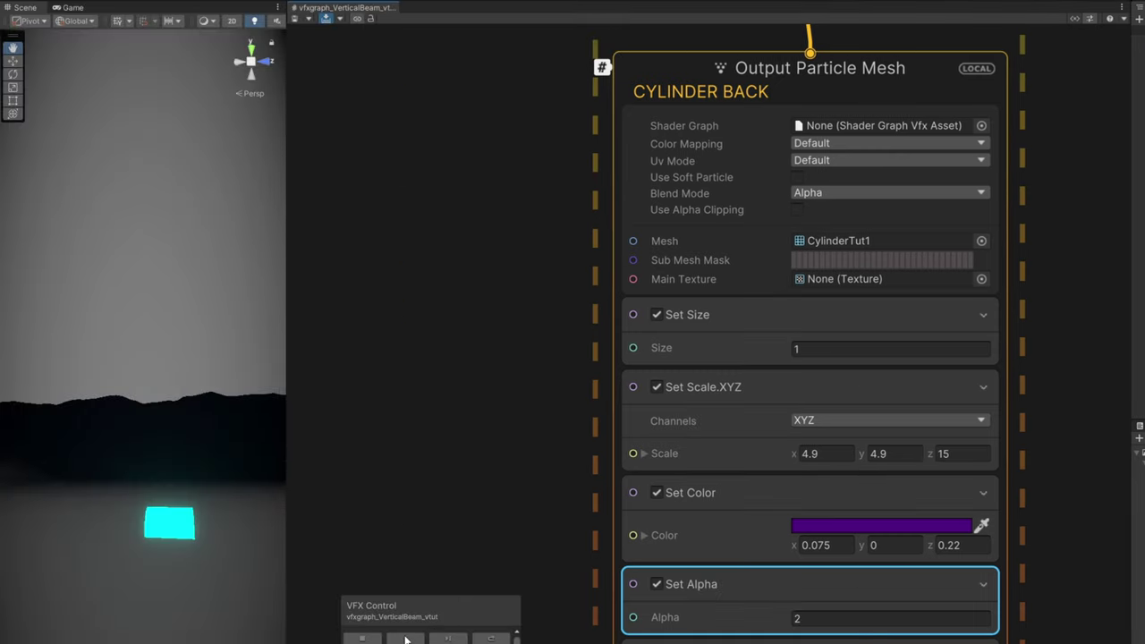
left_click(405, 639)
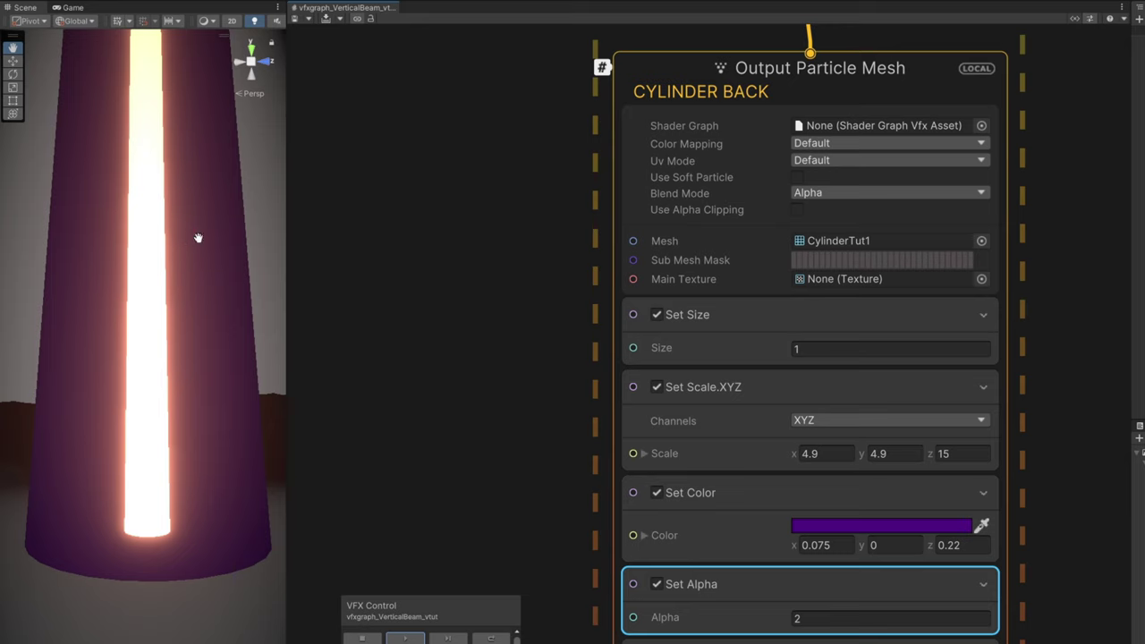
Duplicate the whole CYLINDER BACK particle system and place the copy beside the original
left_click(562, 450)
scroll(562, 450, "down", 8)
middle_click_drag(814, 305, 848, 467)
left_click_drag(828, 638, 613, 218)
middle_click_drag(919, 276, 614, 256)
key("ctrl+v")
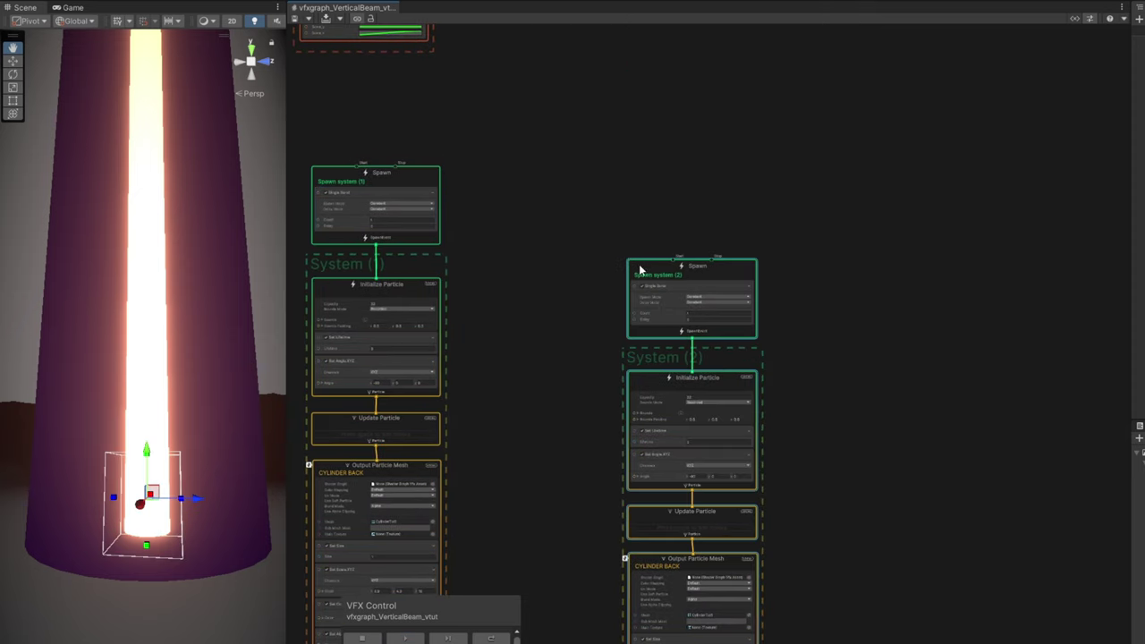
left_click_drag(639, 269, 612, 179)
Rename the newly copied Output Particle Mesh context as CYLINDER FRESNEL
scroll(614, 424, "up", 5)
double_click(654, 376)
left_click_drag(654, 381, 762, 380)
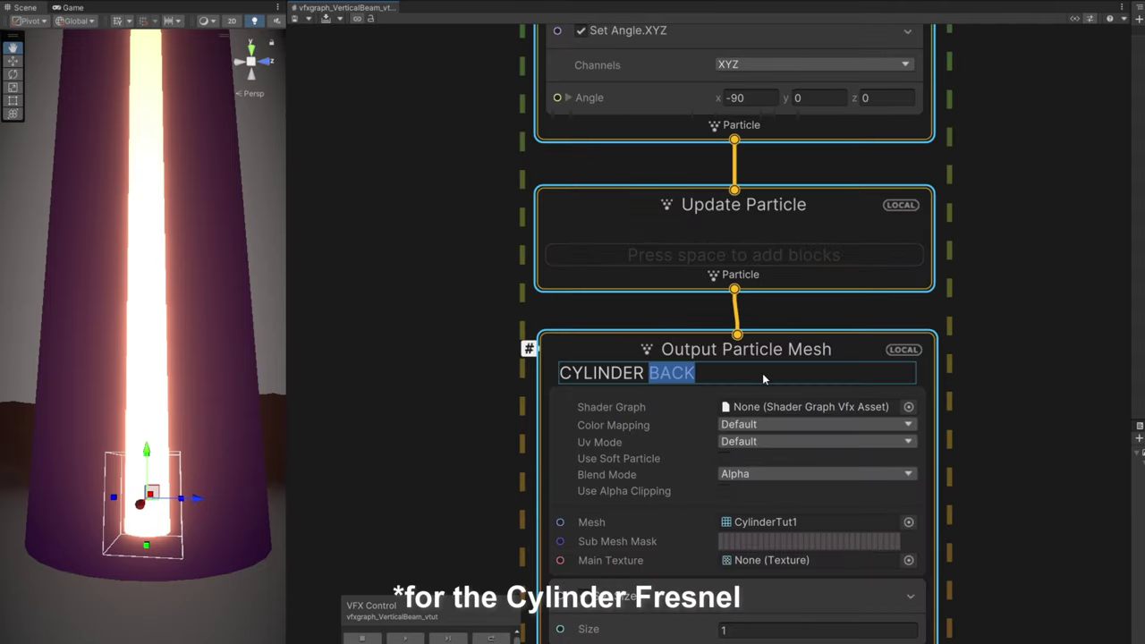
type("FRESNEL")
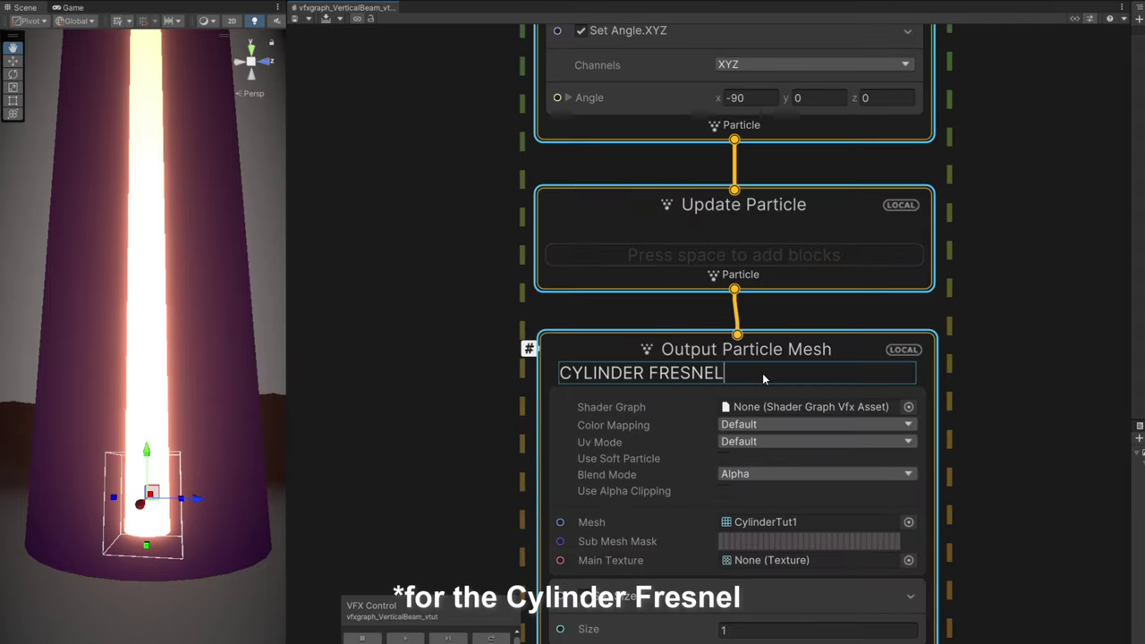
left_click(692, 373)
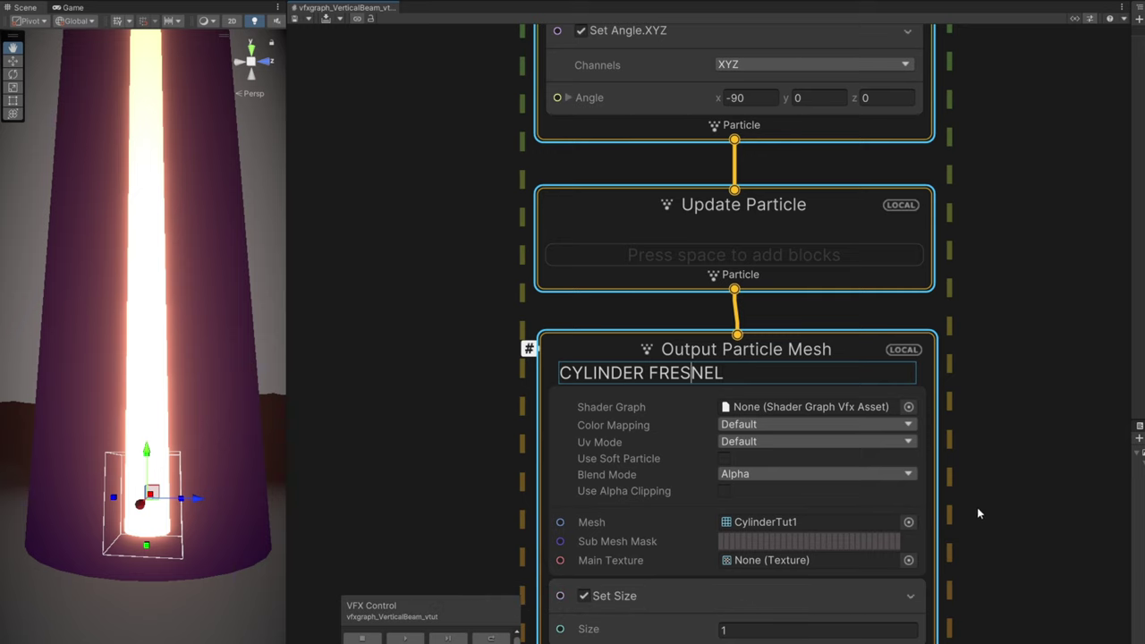
left_click(993, 556)
Set the X and Y scale of the CYLINDER FRESNEL output to 5
middle_click_drag(995, 560, 956, 284)
left_click(718, 459)
type("5")
left_click(799, 462)
type("5")
middle_click_drag(401, 527, 525, 512)
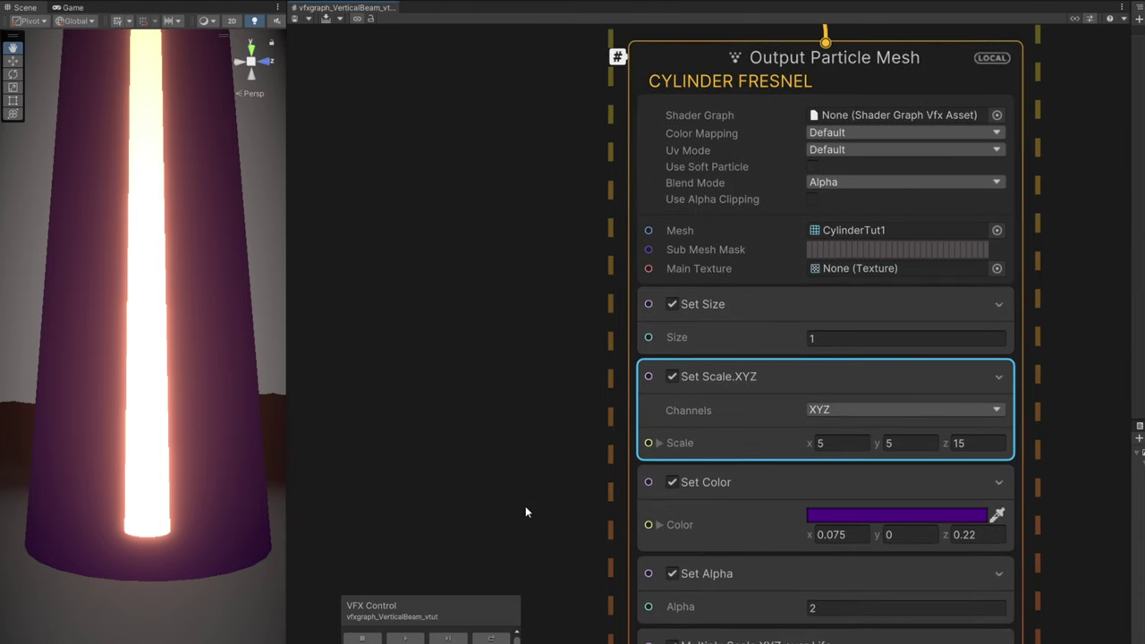
Delete the Set Color block from the CYLINDER FRESNEL output
left_click(713, 495)
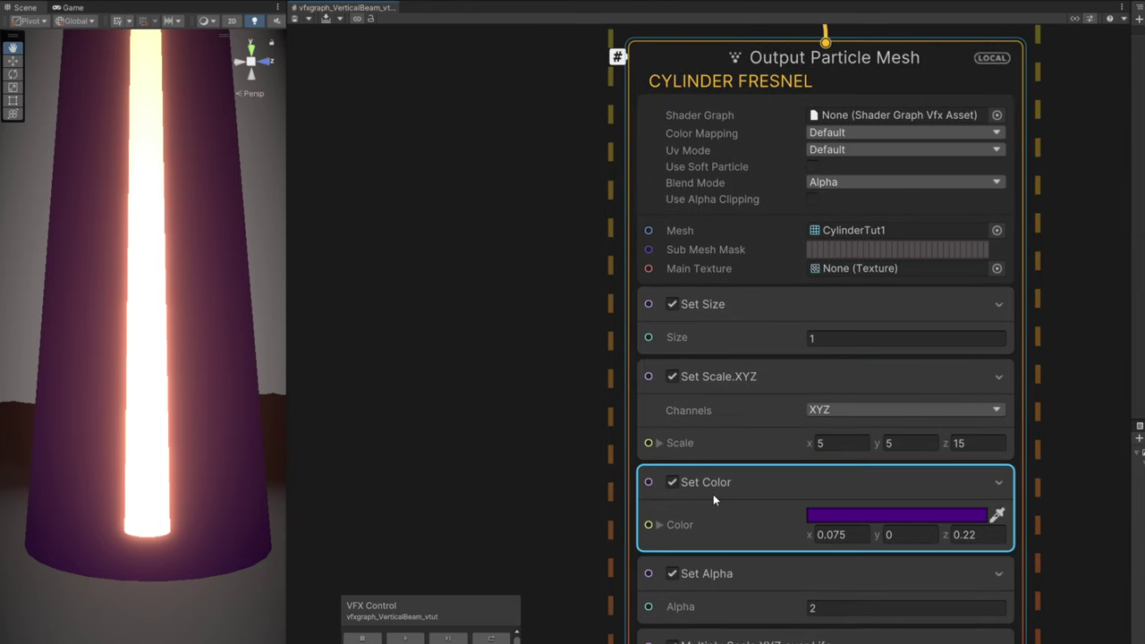
key("Delete")
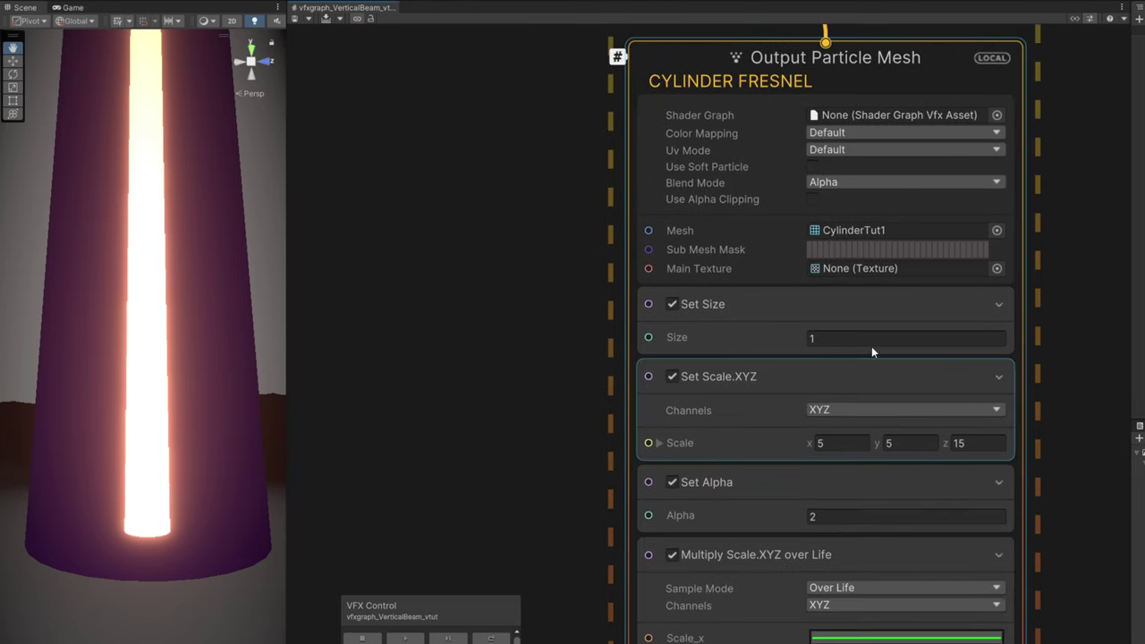
middle_click_drag(853, 91, 837, 178)
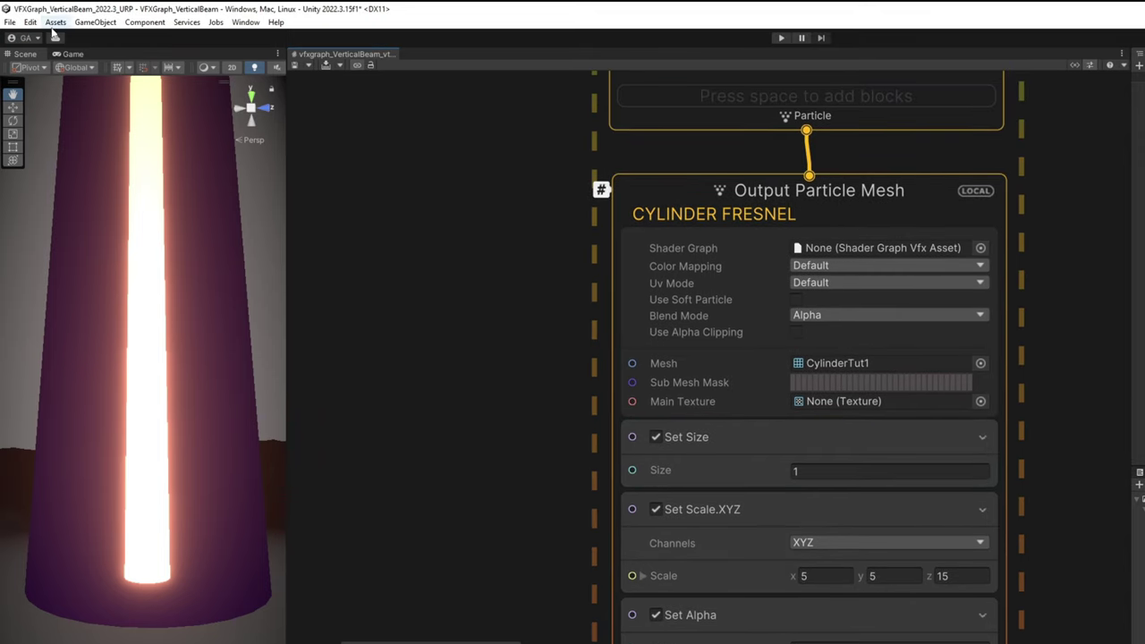
Check the Improved Shader Graph Generation and Experimental Operators/Blocks options in the Visual Effects preferences, then close the preferences
left_click(29, 22)
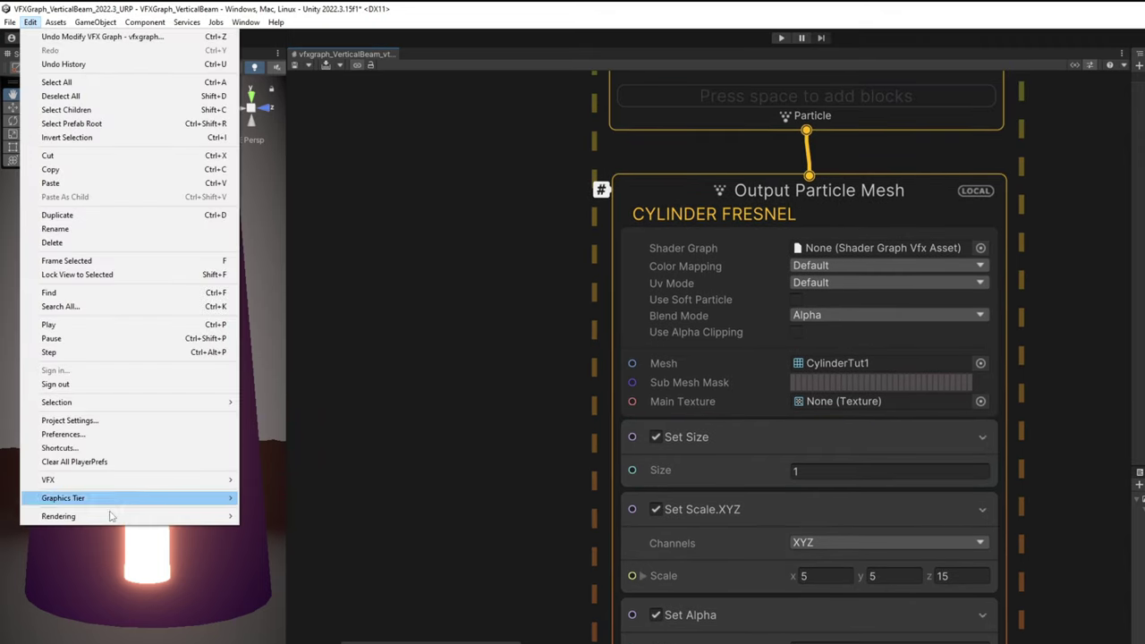
left_click(125, 435)
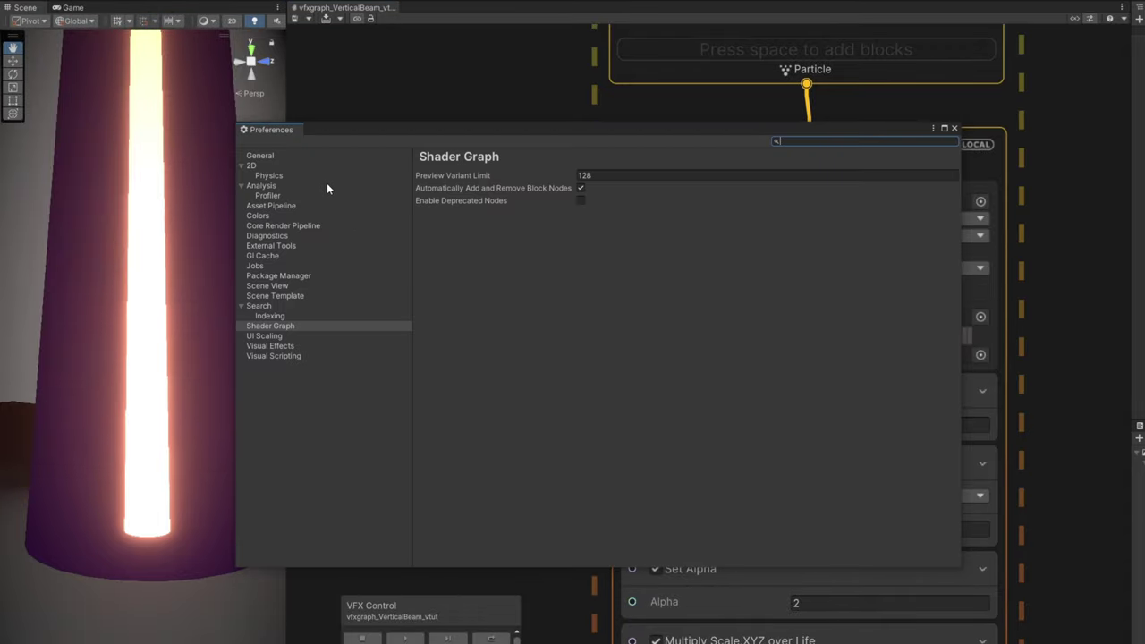
left_click(272, 347)
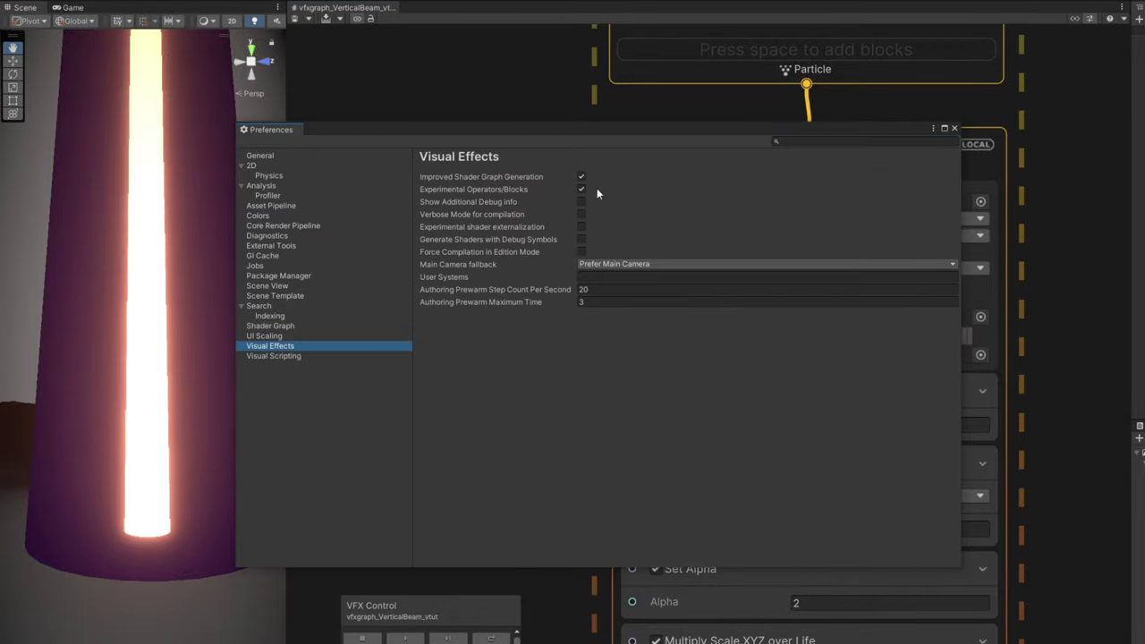
left_click(954, 128)
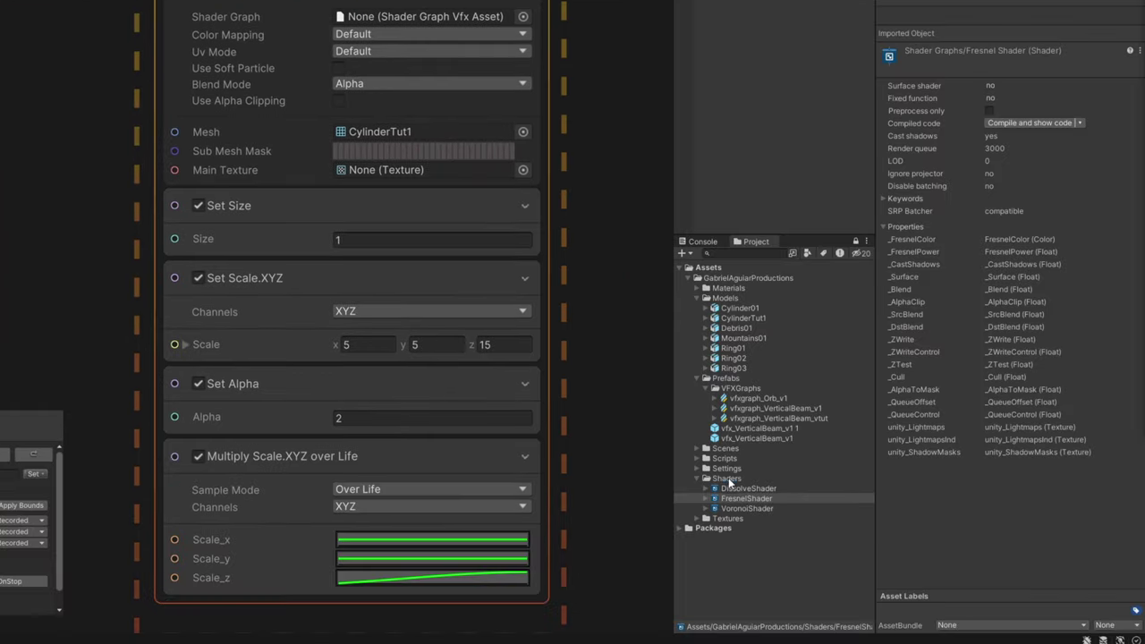
Create a URP Unlit Shader Graph named FresnelShaderTUT in the Shaders folder and open it for editing
right_click(729, 483)
mouse_move(818, 129)
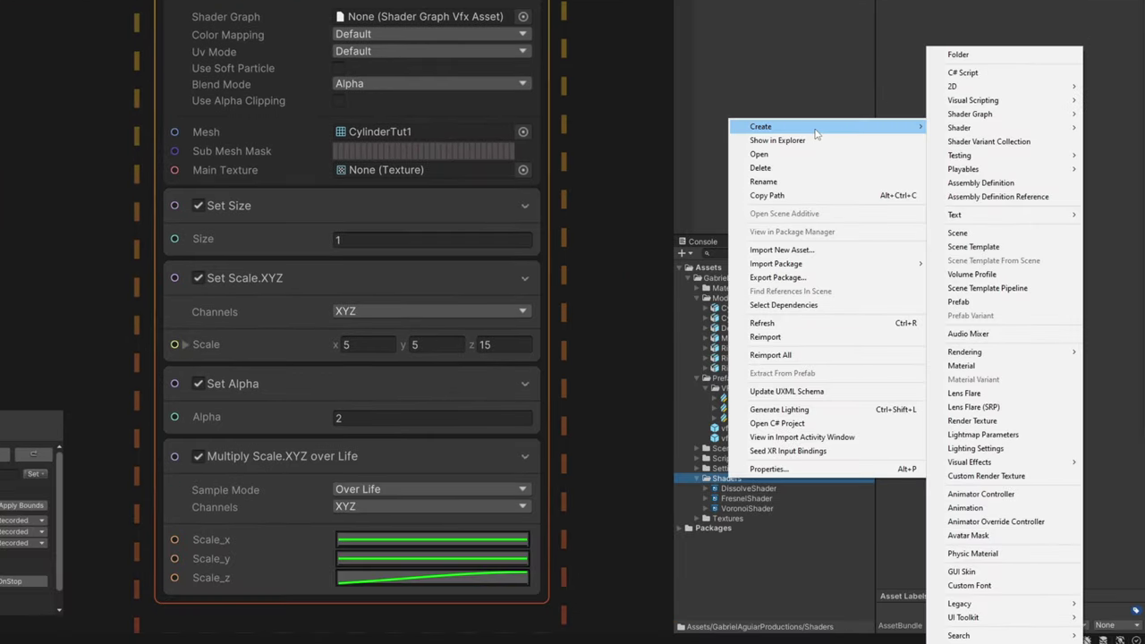
mouse_move(959, 128)
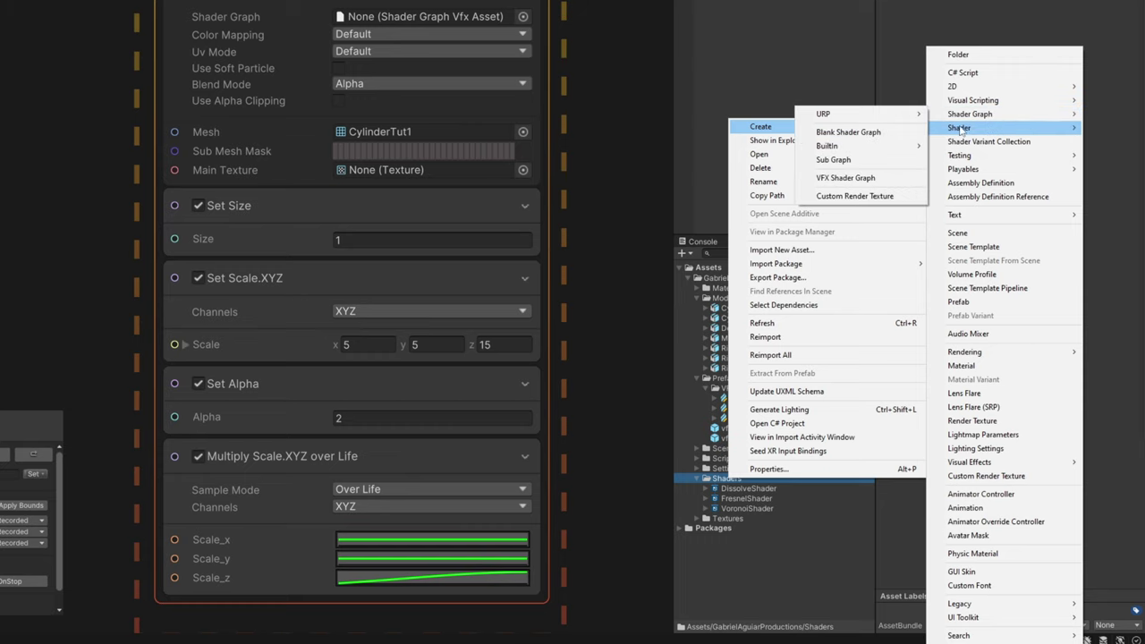
mouse_move(917, 114)
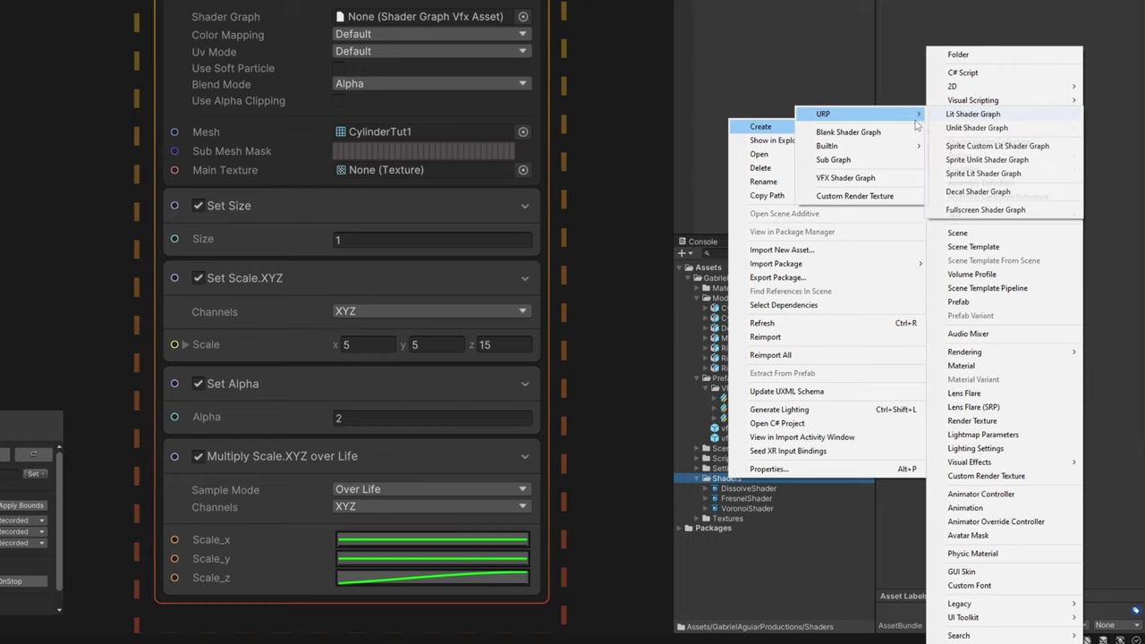
left_click(982, 127)
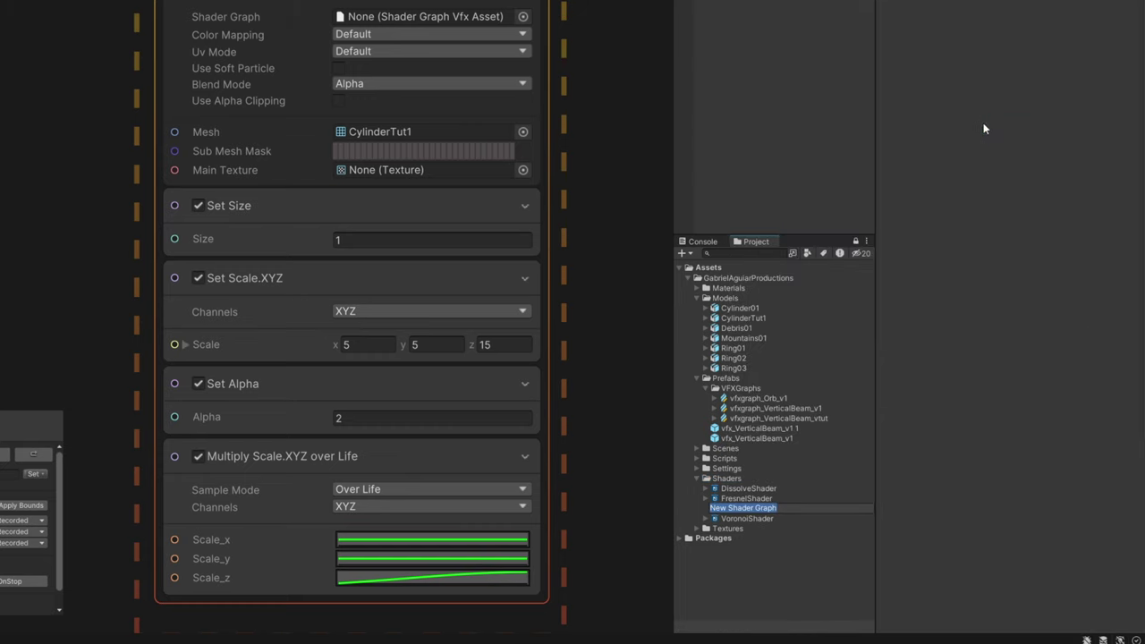
type("FresnelShaderTUT")
key("Return")
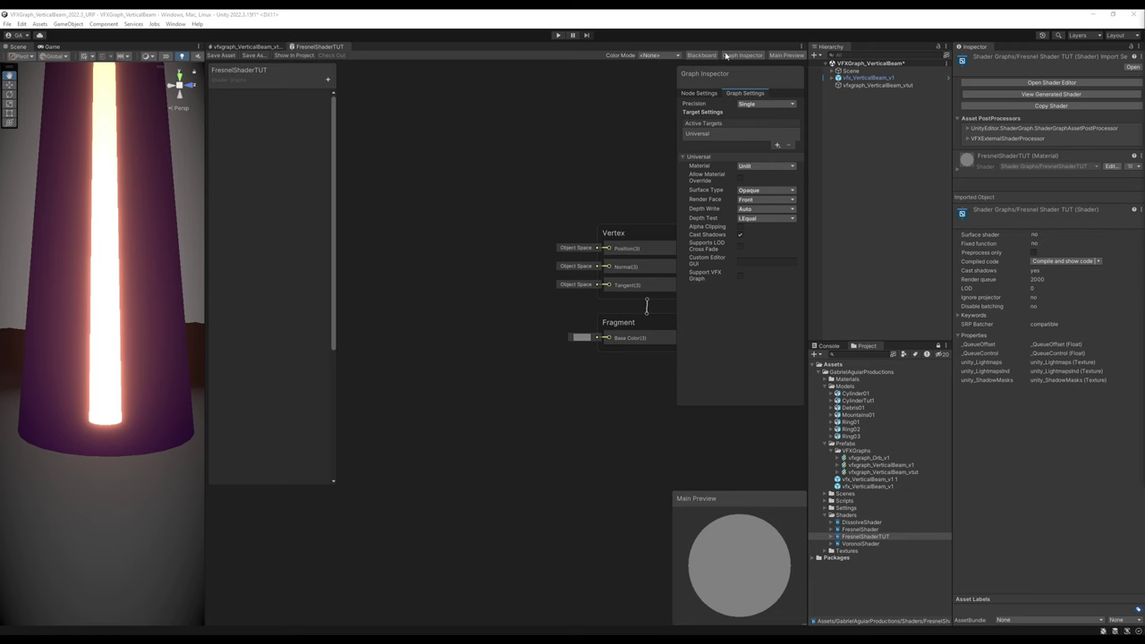
Allow material override, set the surface type to Transparent, and enable Support VFX Graph in the shader's graph settings
left_click(726, 56)
left_click(727, 55)
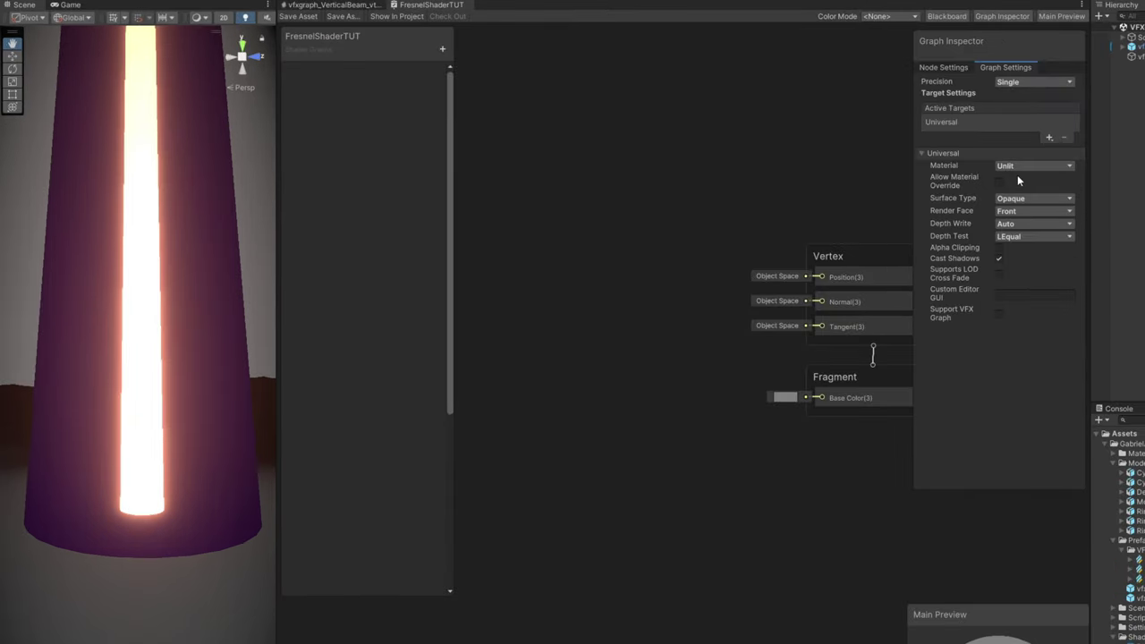
left_click(999, 182)
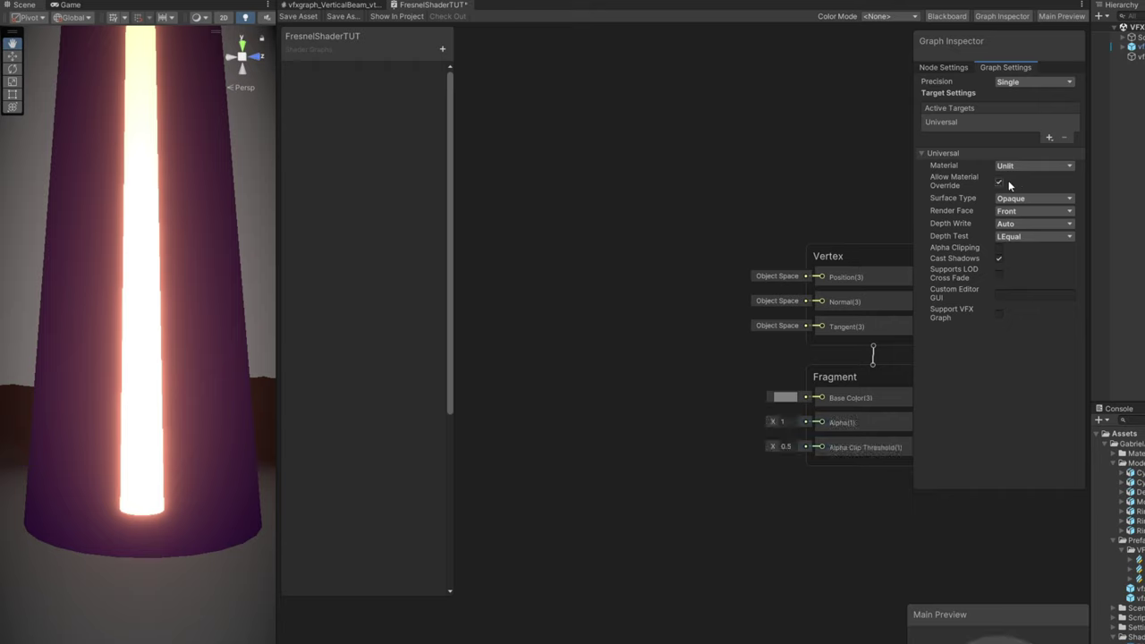
left_click(1010, 198)
left_click(1033, 225)
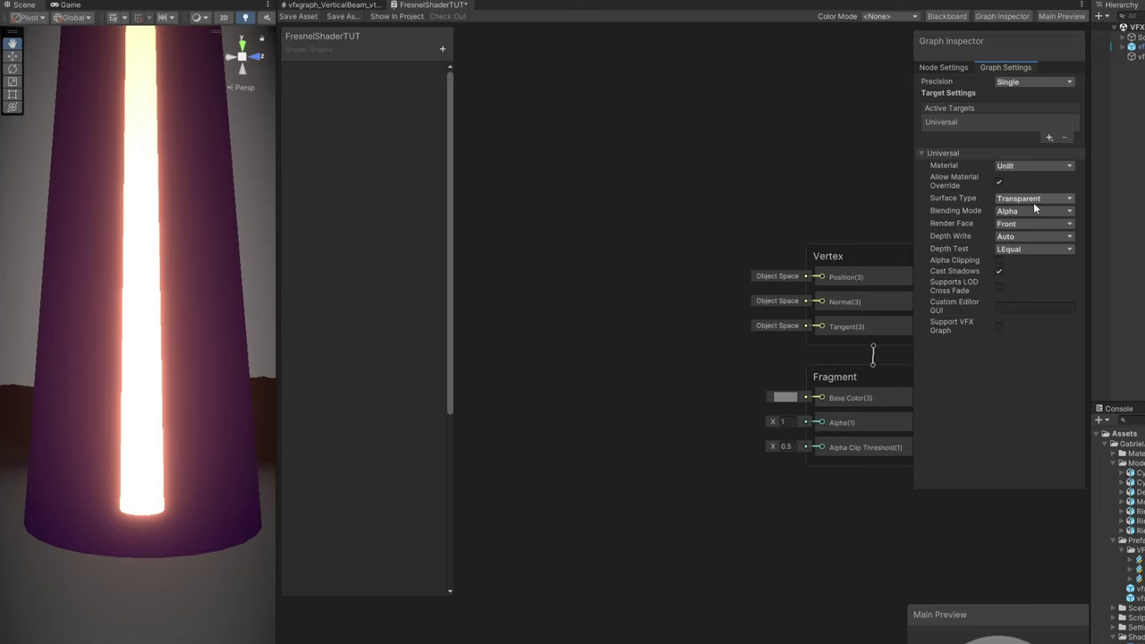
left_click(999, 328)
Add a Fresnel Effect node to the graph, placed before the Fragment stack
scroll(823, 179, "down", 4)
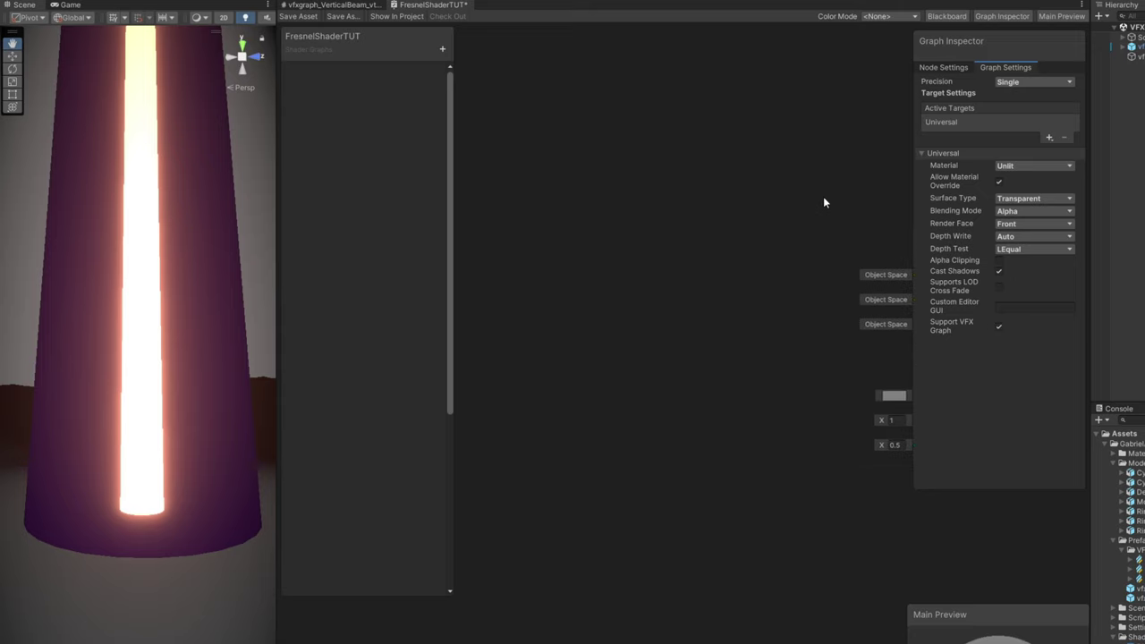
key("space")
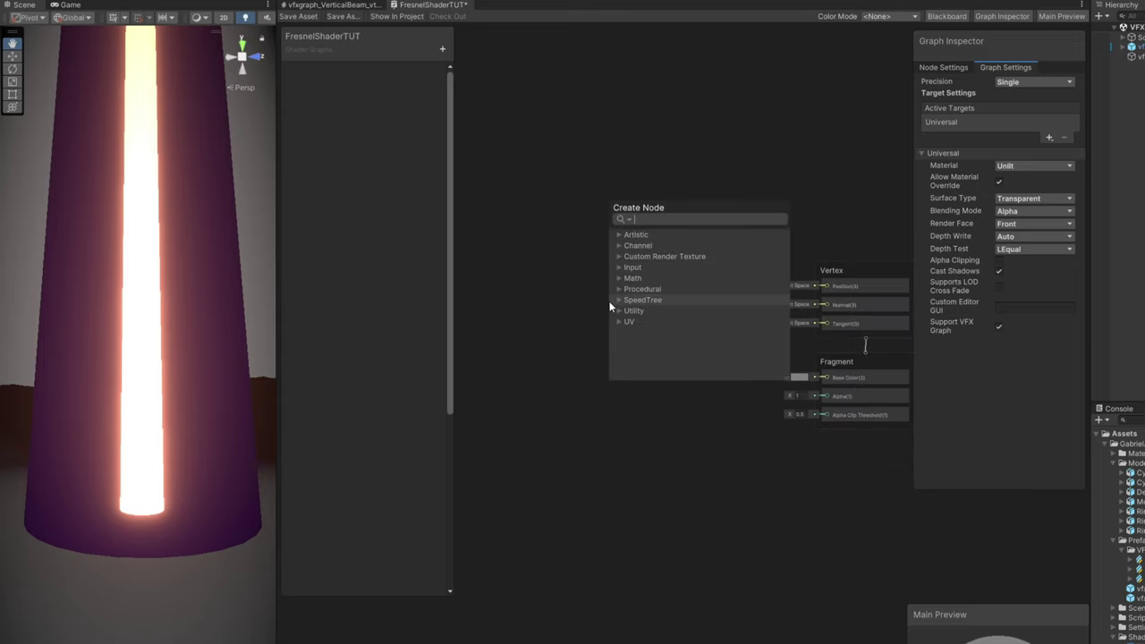
type("frs")
key("BackSpace")
type("e")
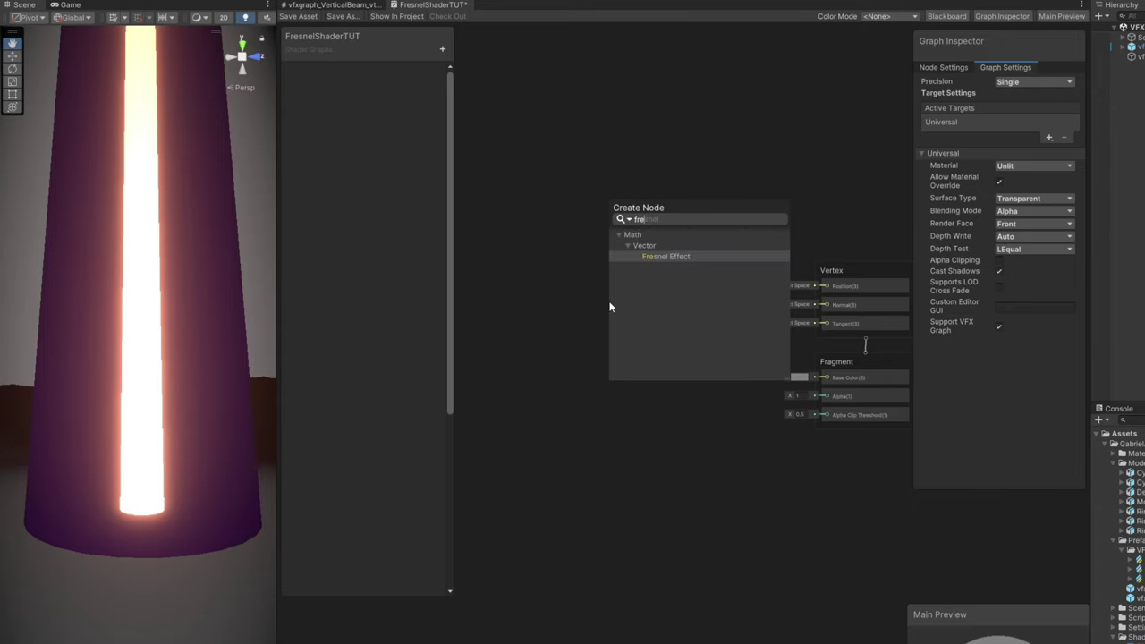
key("Return")
left_click_drag(666, 325, 616, 377)
middle_click_drag(605, 326, 675, 312)
Add a Color property named FresnelColor and a Float property named FresnelPower to the shader graph
left_click(442, 49)
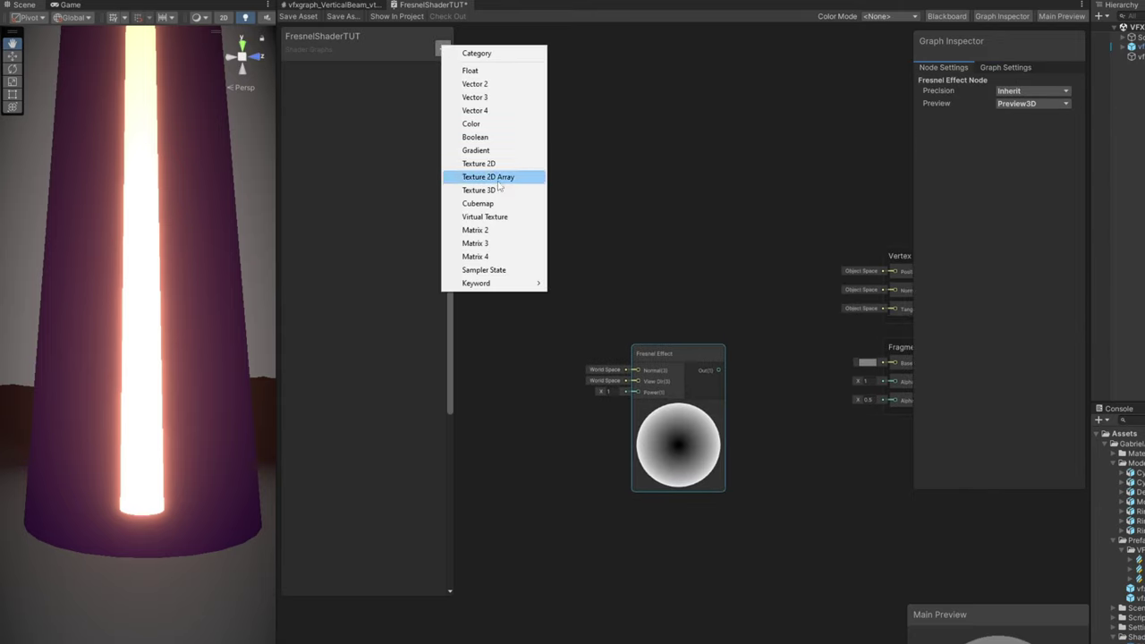
left_click(491, 123)
type("FresnelColor")
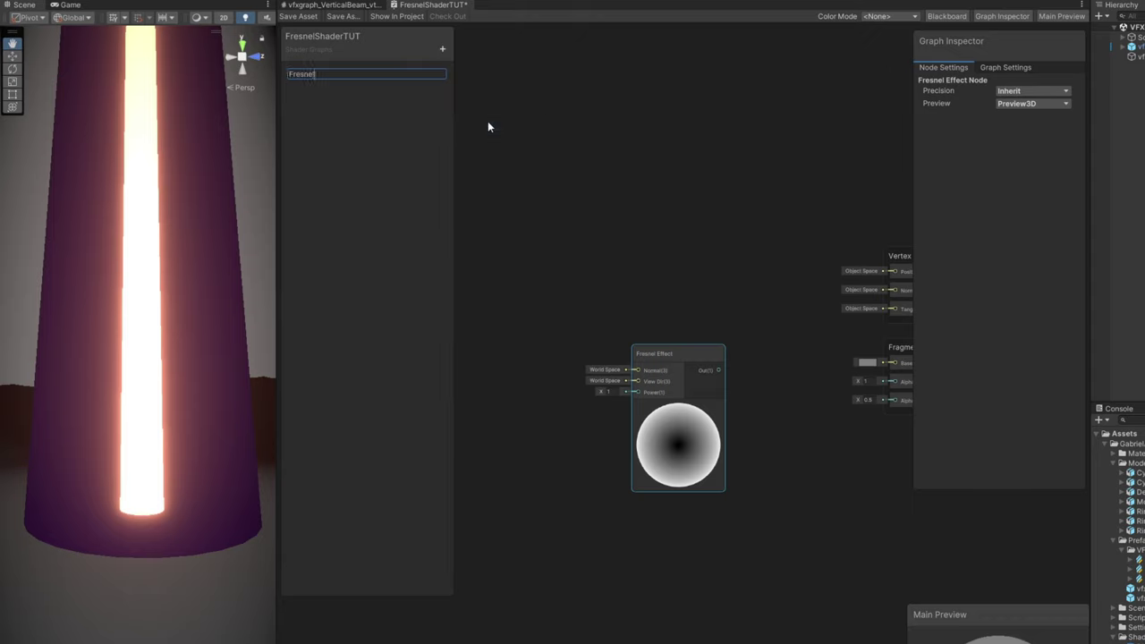
key("Return")
left_click(442, 49)
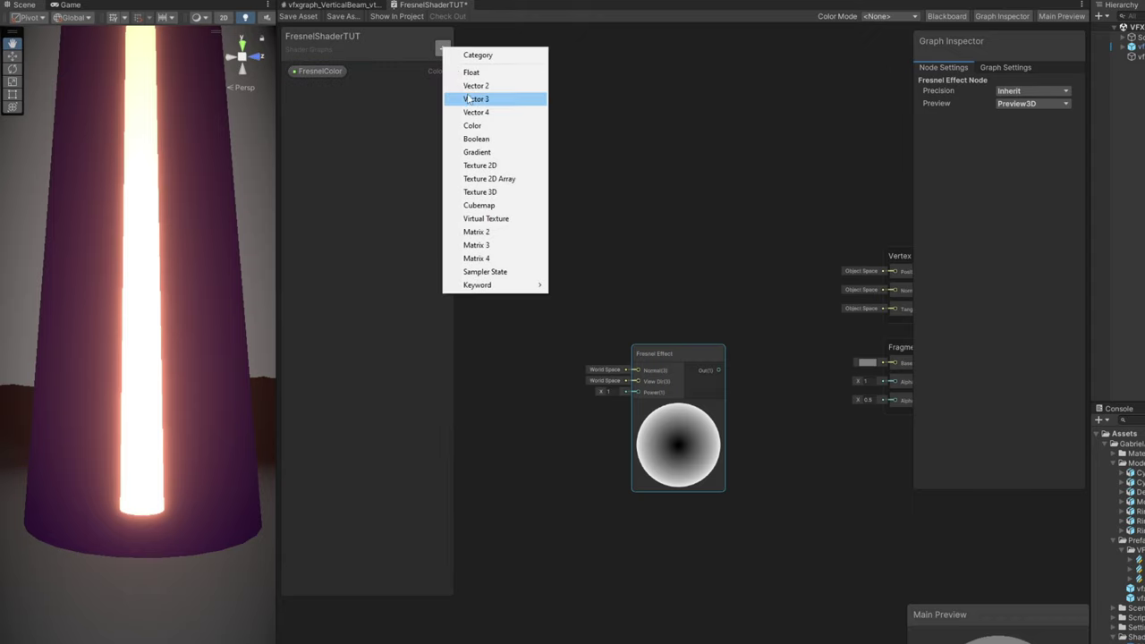
left_click(472, 71)
type("FresnelPower")
key("Return")
Set FresnelColor to HDR mode with a fully opaque white default colour
left_click(319, 71)
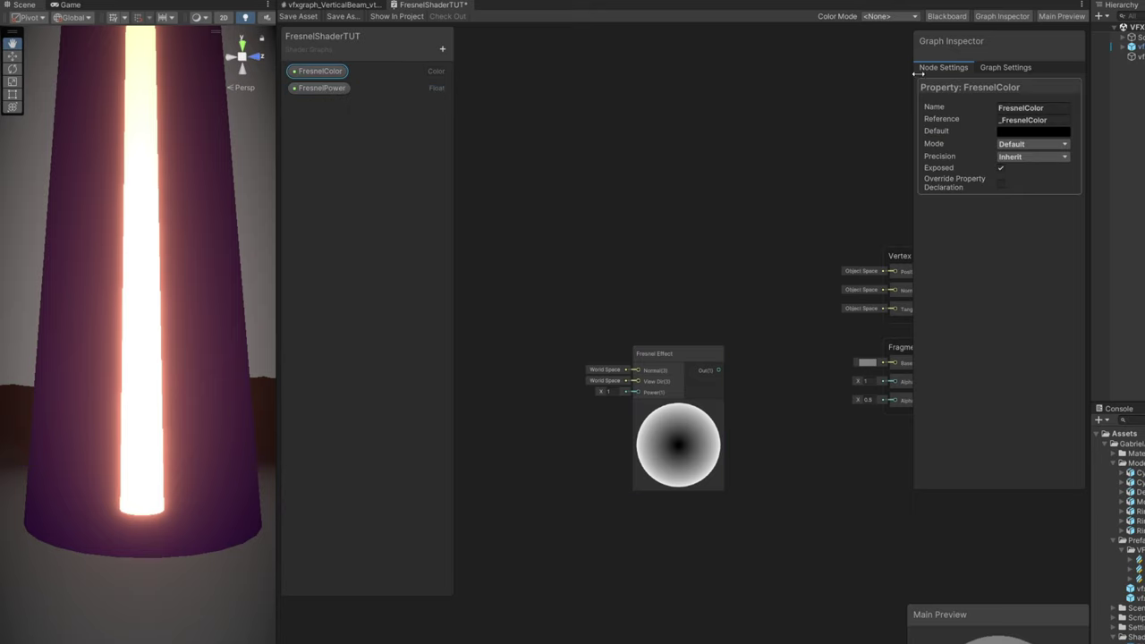
left_click(1033, 144)
left_click(1026, 171)
left_click(1030, 132)
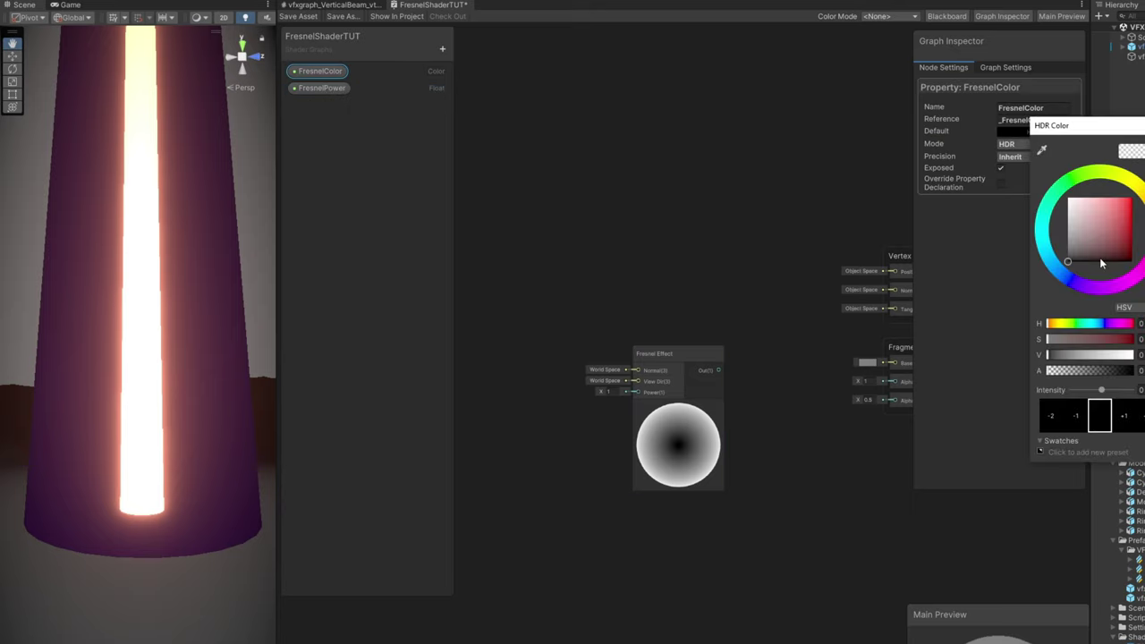
left_click_drag(1084, 370, 1144, 370)
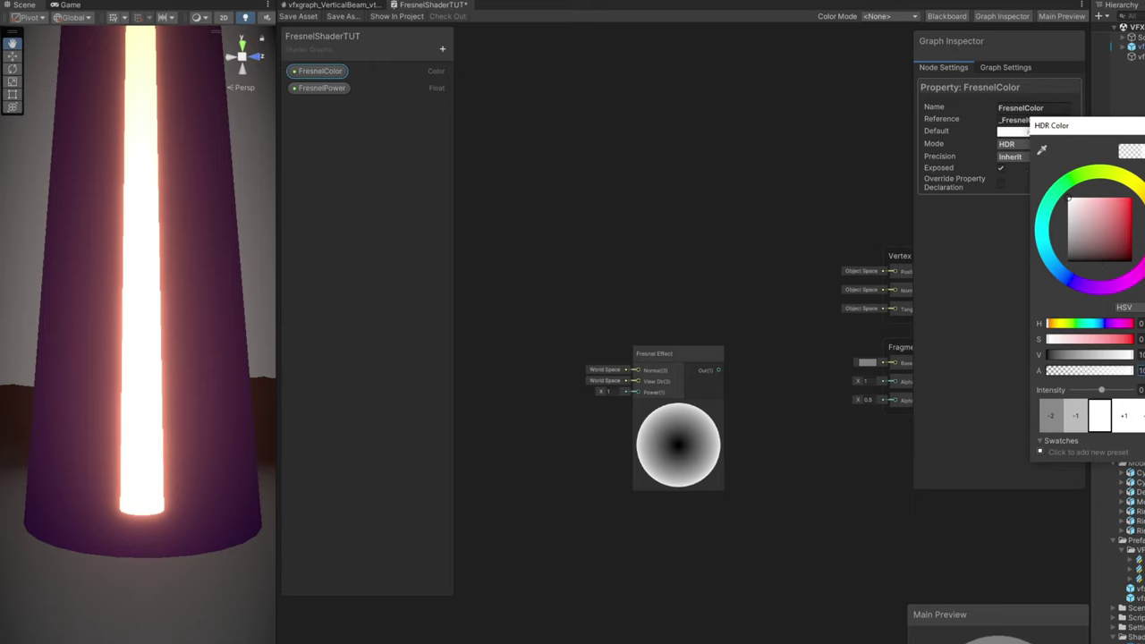
left_click(348, 125)
Set FresnelPower's default to 1, add the property to the graph, and connect it to the Fresnel Effect's Power input
left_click(331, 88)
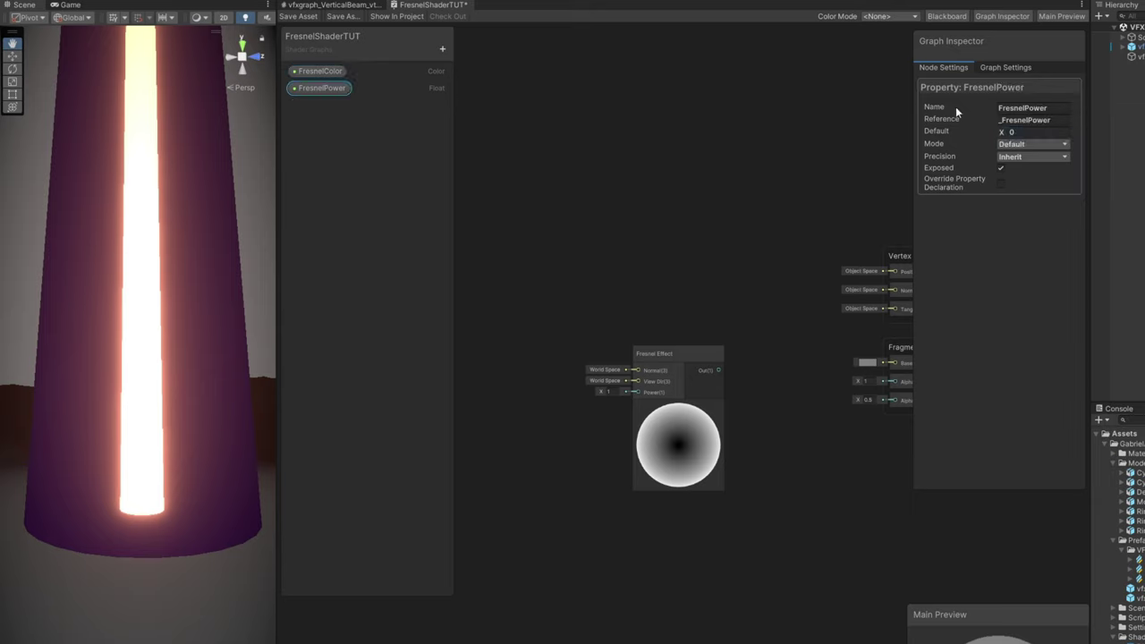
left_click(1022, 133)
left_click_drag(337, 93, 572, 424)
scroll(577, 404, "up", 4)
left_click_drag(644, 426, 683, 383)
Add FresnelColor to the graph and multiply it by the Fresnel Effect output using a Multiply node
middle_click_drag(750, 290, 636, 321)
left_click_drag(324, 71, 779, 339)
type("mul")
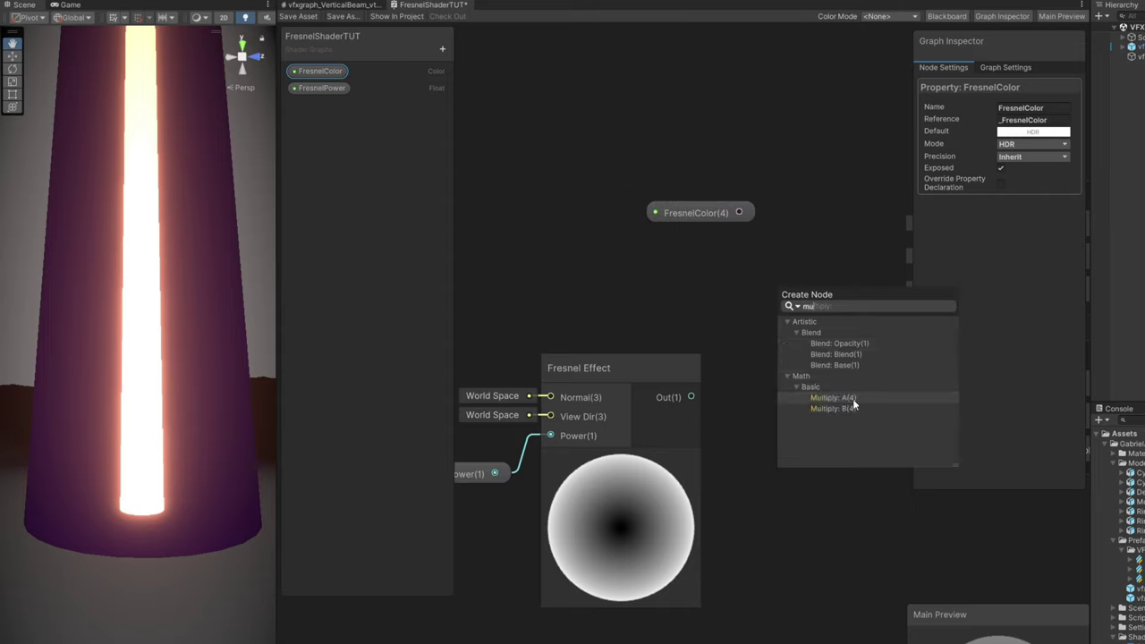
left_click(832, 398)
left_click_drag(691, 397, 786, 338)
Connect the Multiply node's output to the Fragment's Base Color
middle_click_drag(810, 264, 581, 284)
left_click_drag(691, 328, 771, 402)
scroll(779, 459, "down", 1)
left_click_drag(841, 519, 881, 177)
left_click(787, 267)
Add a Split node fed by the Multiply output and connect its A channel to the Fragment's Alpha
key("space")
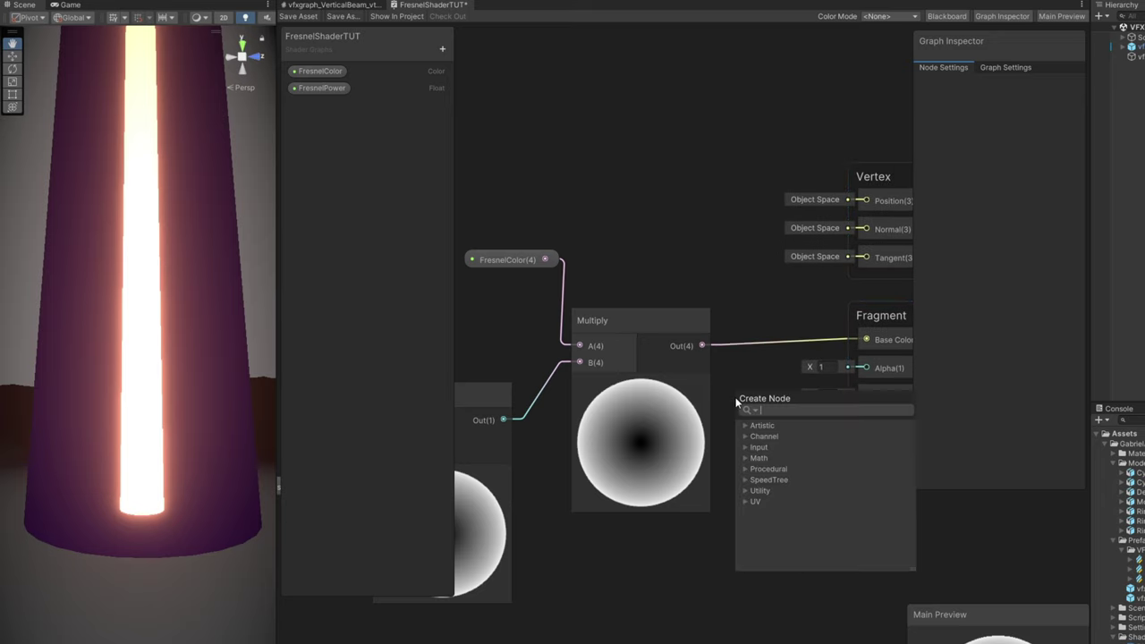
type("split")
key("Return")
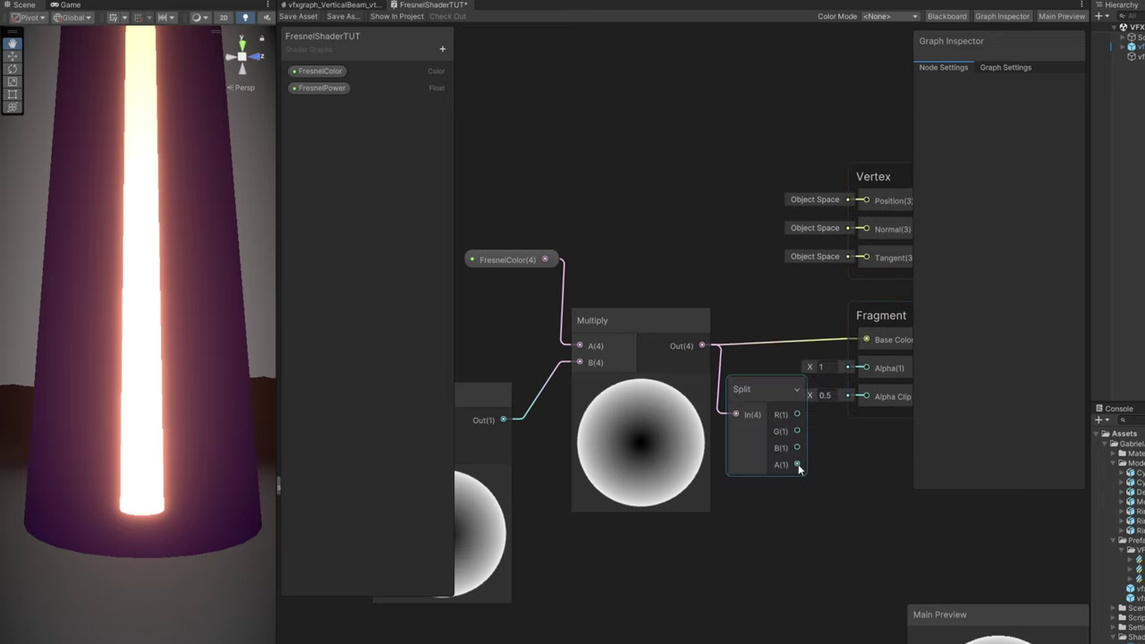
mouse_move(797, 465)
left_mouse_down()
mouse_move(855, 360)
mouse_move(866, 368)
left_mouse_up()
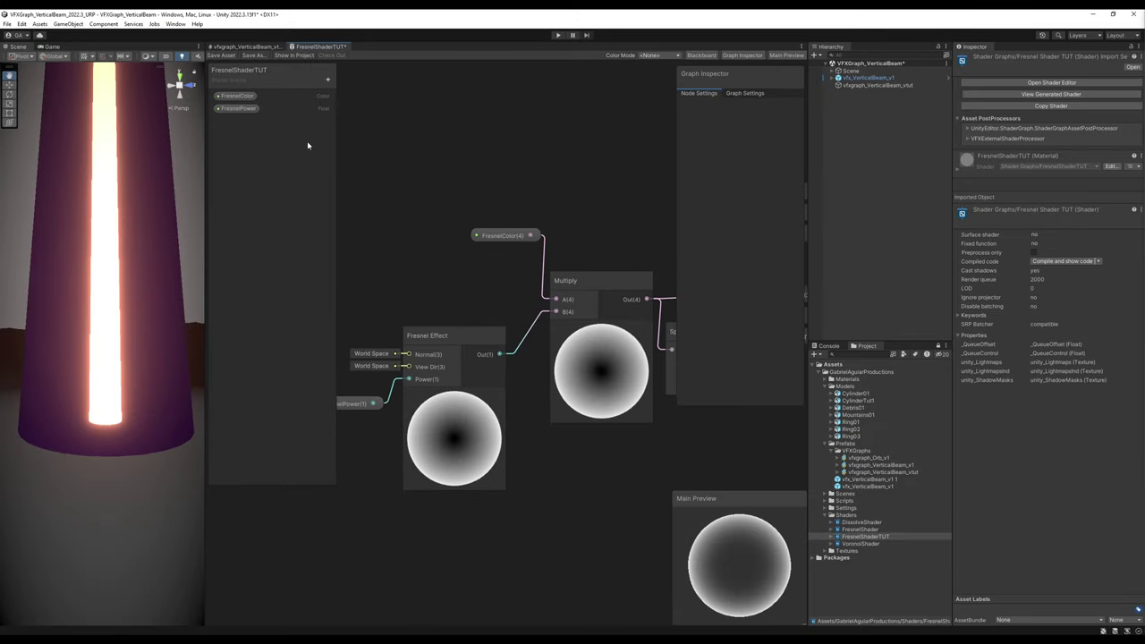
Re-enter 1 as the default of the FresnelPower property and save the shader graph asset
left_click(322, 88)
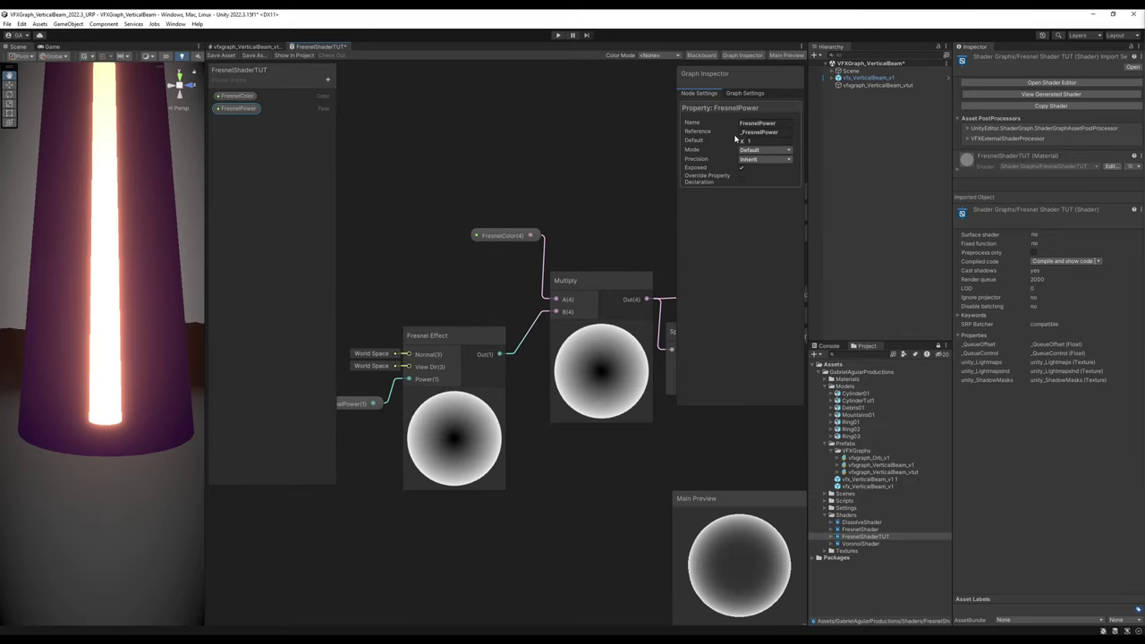
left_click_drag(741, 140, 774, 146)
type("1")
left_click(225, 55)
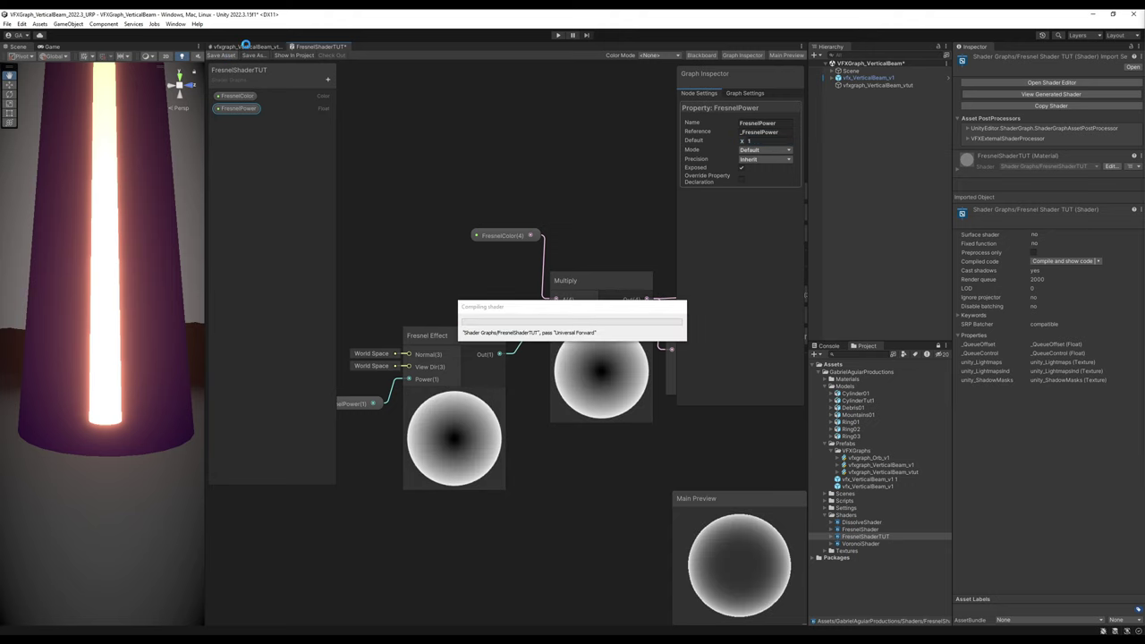
Return to the vertical beam VFX graph and assign FresnelShaderTUT as the CYLINDER FRESNEL output's shader graph
left_click(246, 47)
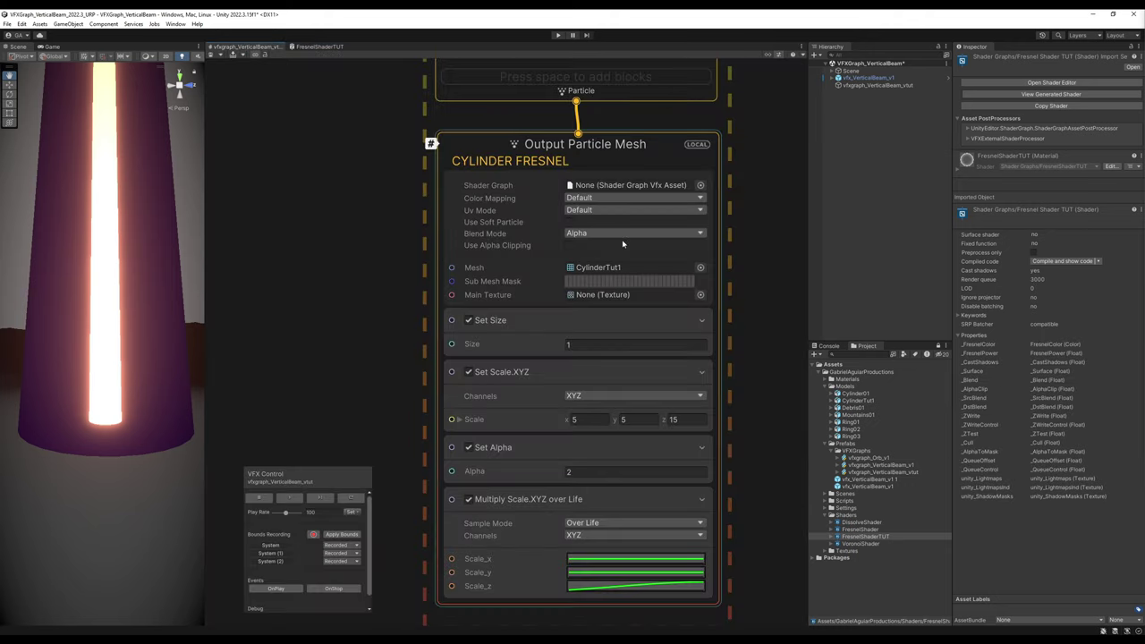
left_click(701, 185)
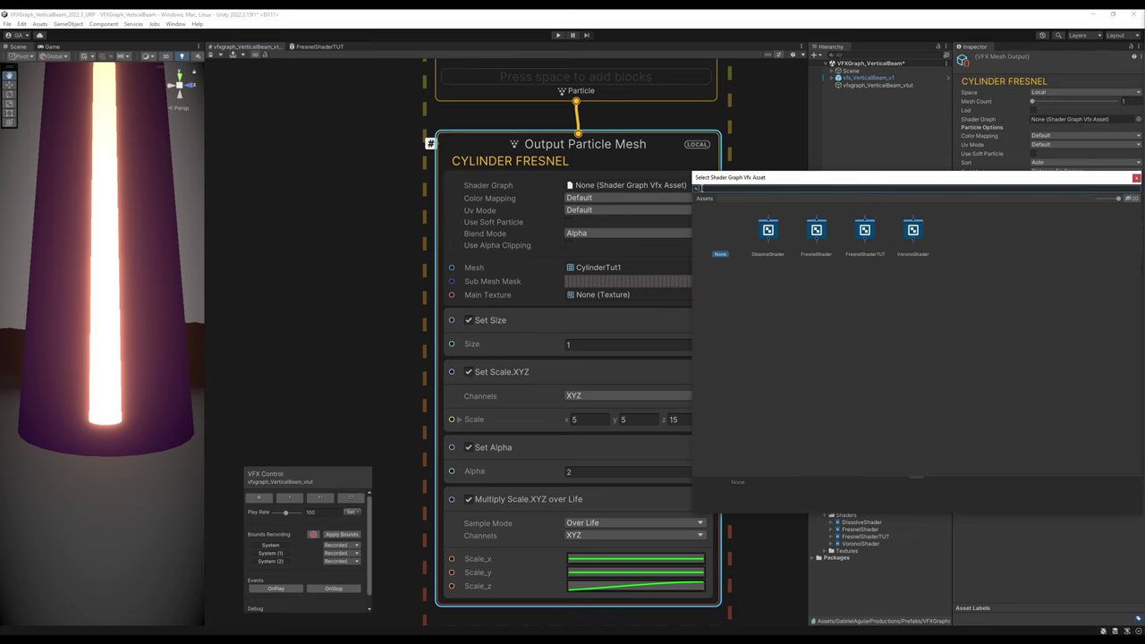
left_click(871, 236)
double_click(873, 237)
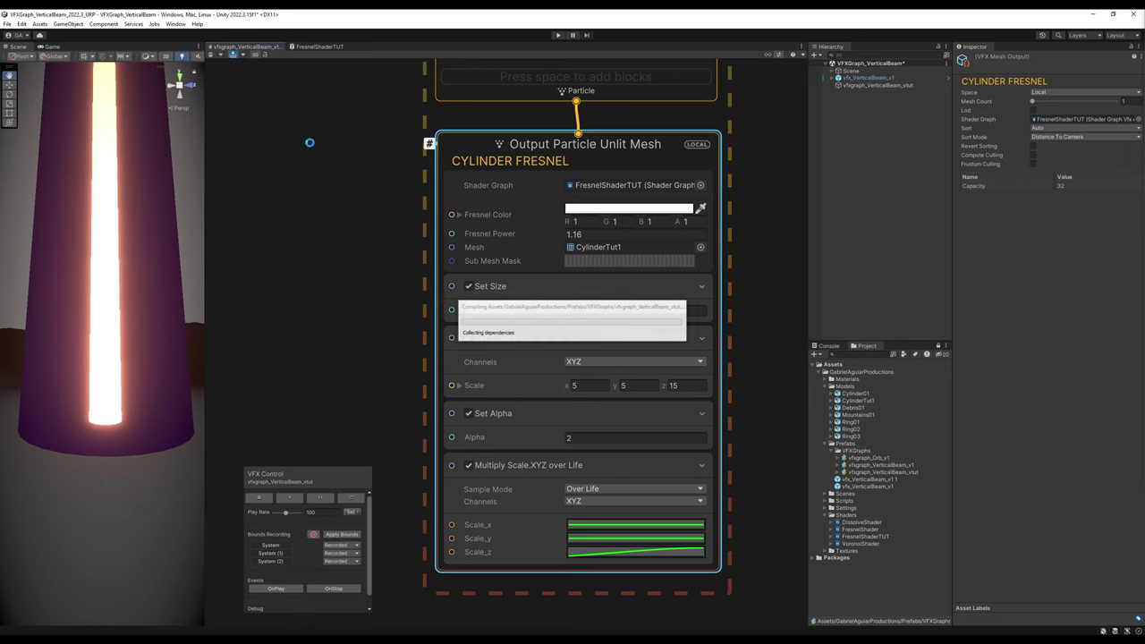
left_click(290, 499)
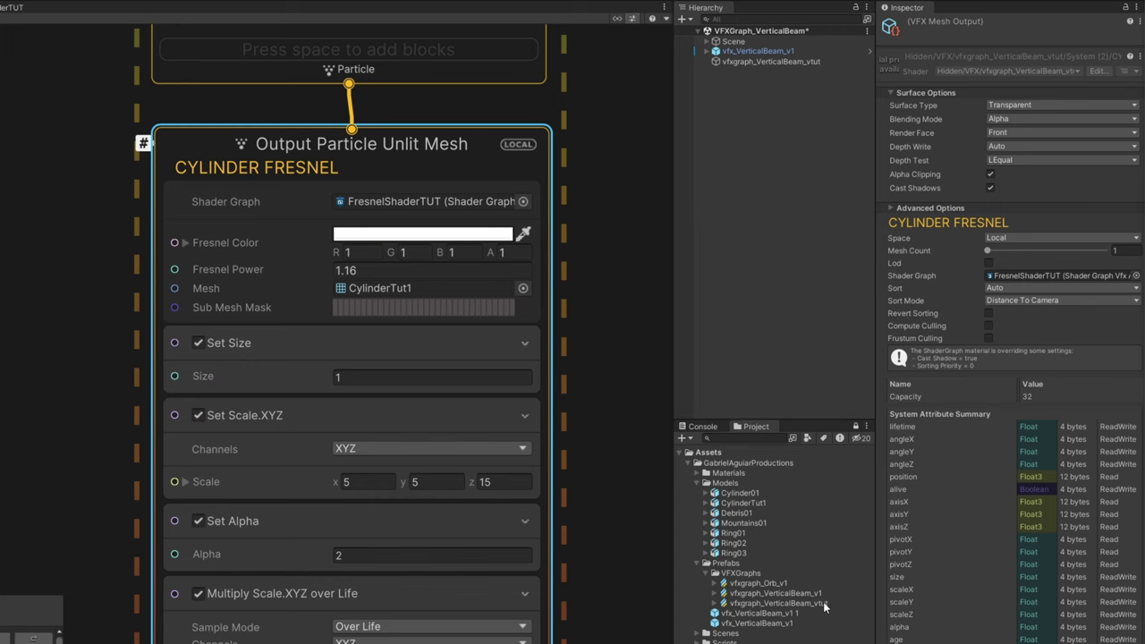
Move CYLINDER FRESNEL below CYLINDER CORE in vfxgraph_VerticalBeam_vtut's output render order and recompile the graph
left_click(825, 605)
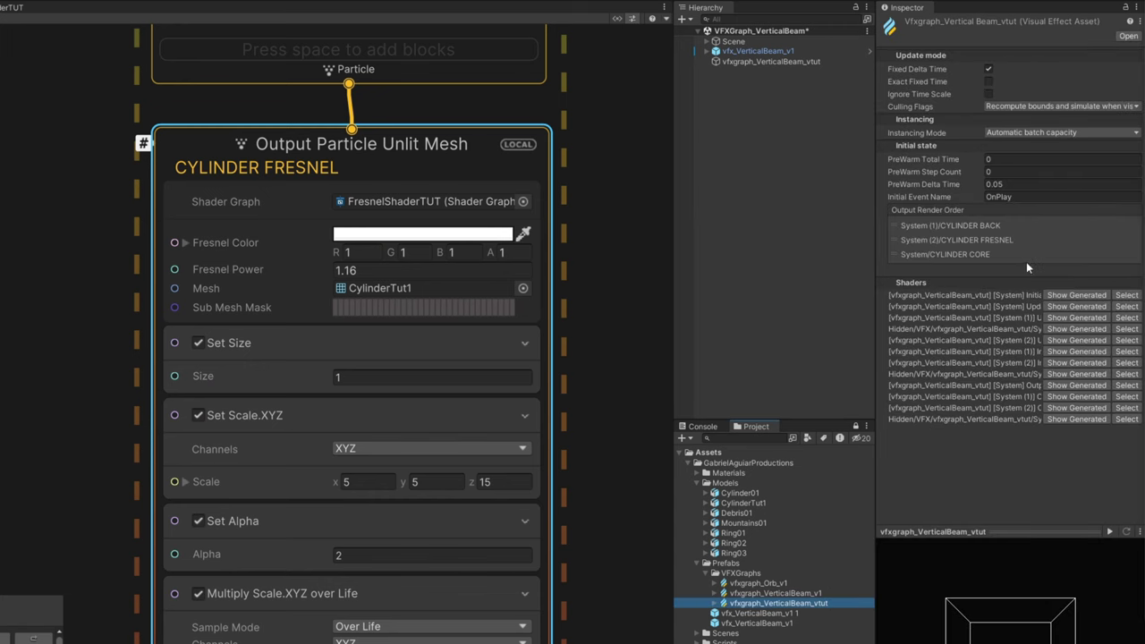
left_click_drag(977, 240, 971, 253)
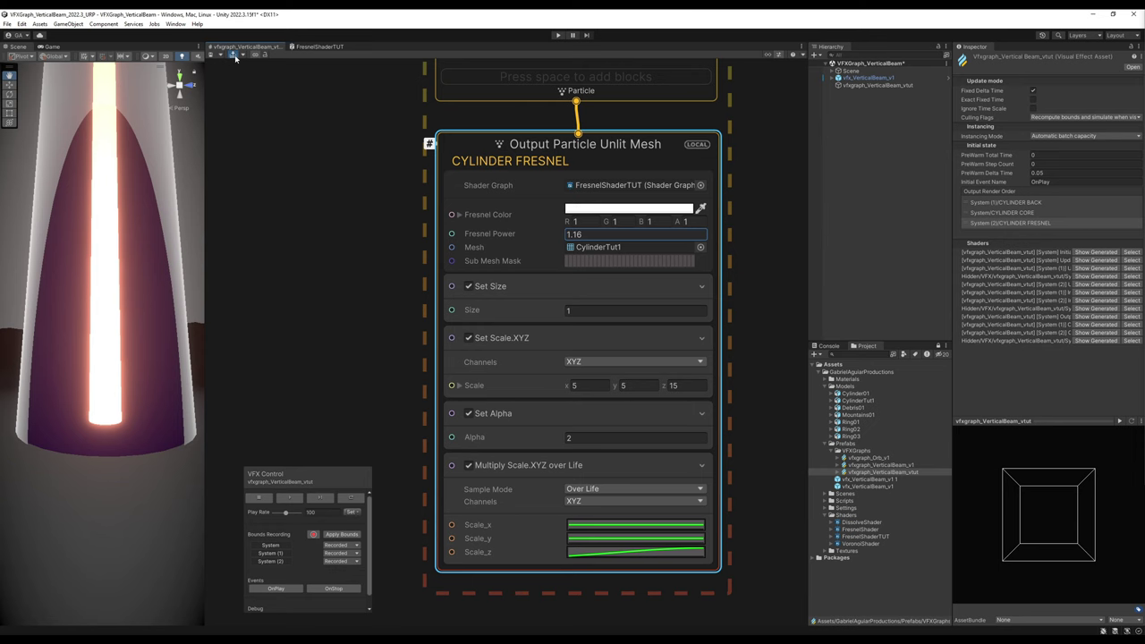
left_click(233, 55)
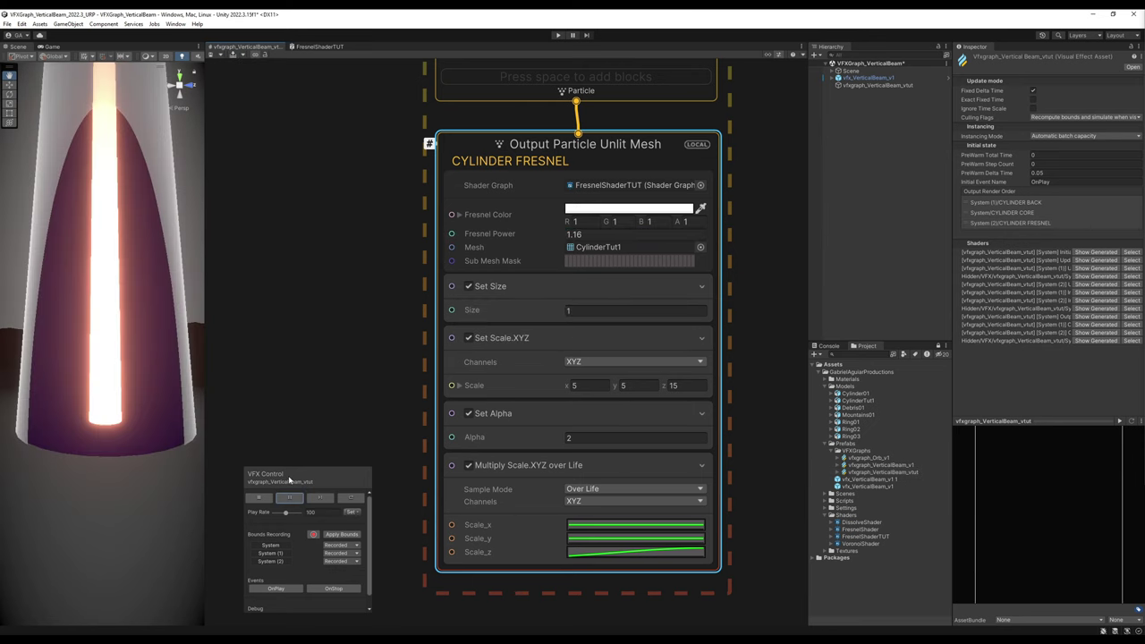
Set CYLINDER FRESNEL's Fresnel Power to 5.5 and its Fresnel Color to R 68, G 7, B 2, and replay the effect
left_click_drag(560, 234, 581, 240)
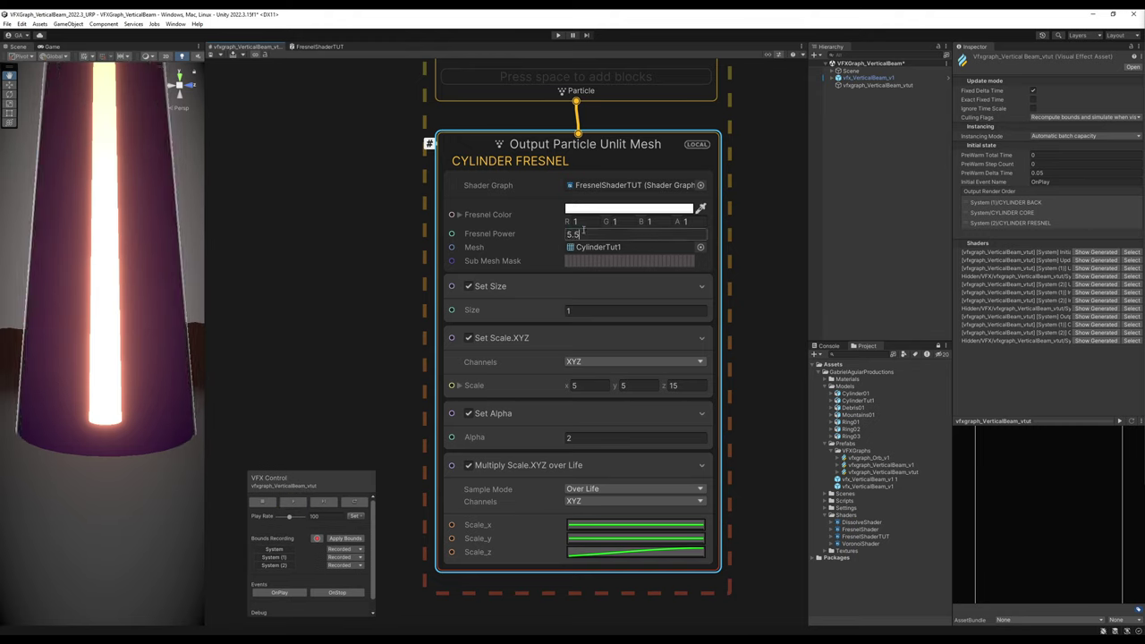
type("5.5")
left_click(586, 223)
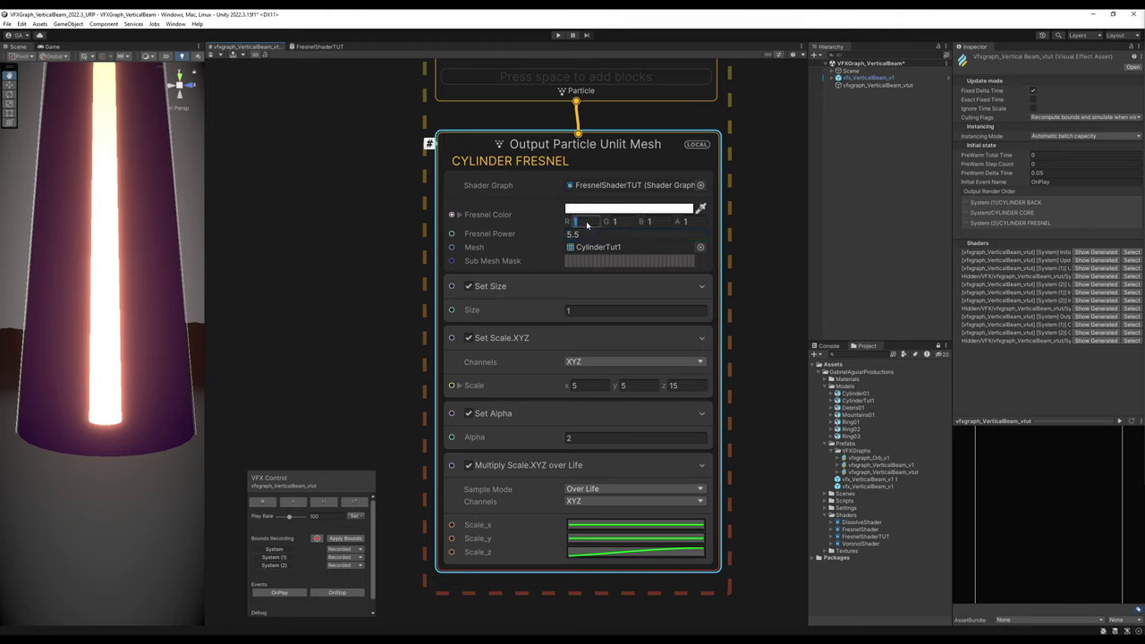
type("68")
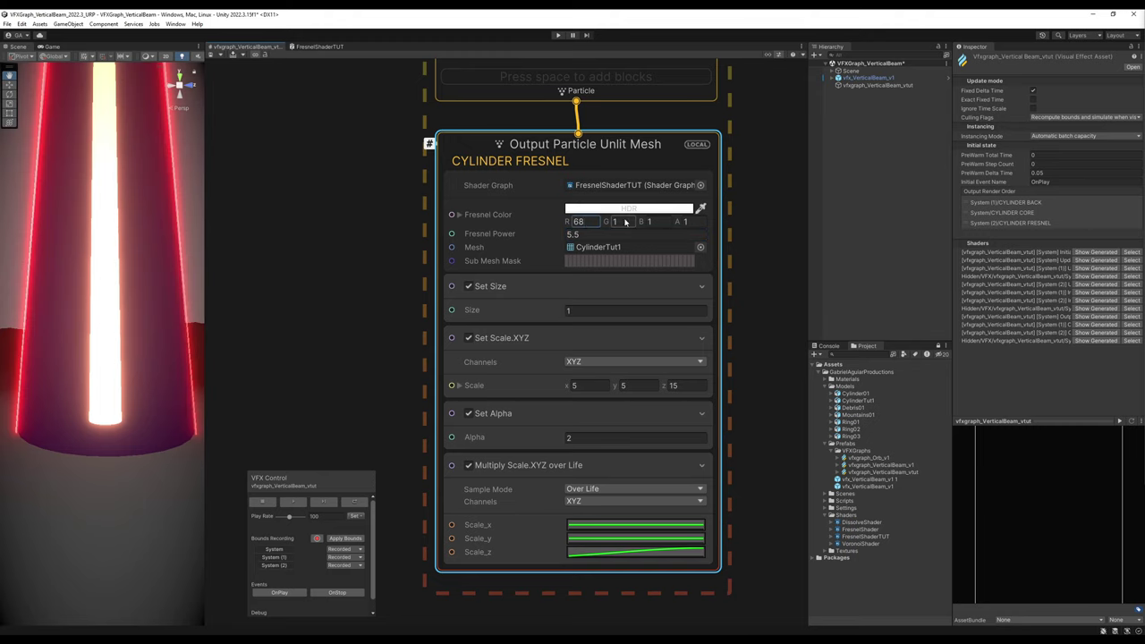
left_click(625, 222)
type("7")
left_click(653, 222)
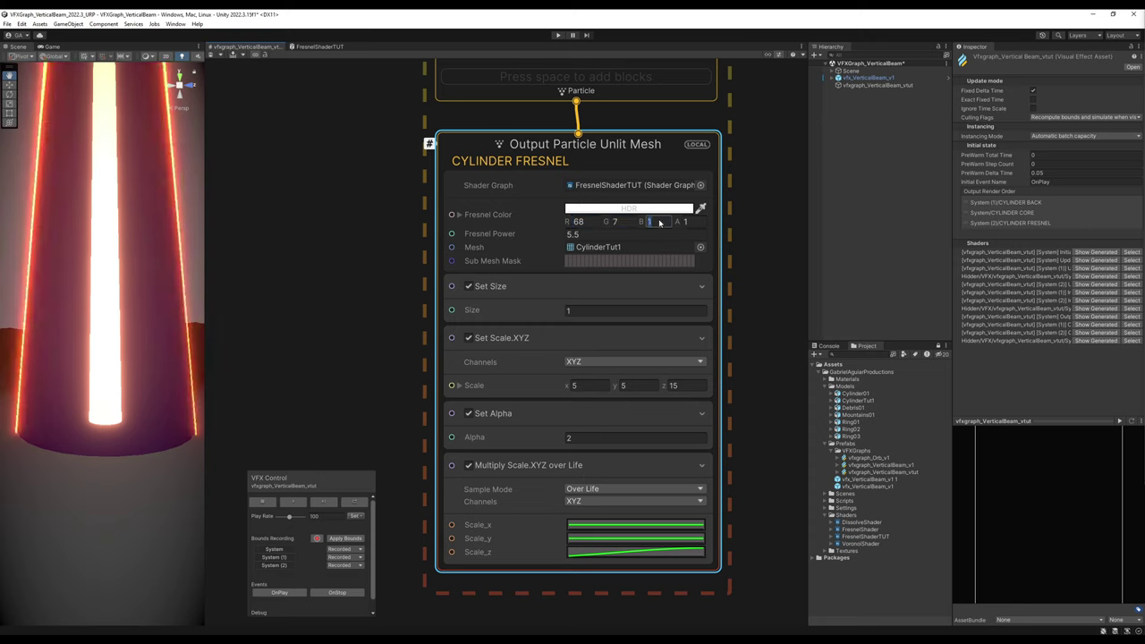
type("3")
key("Return")
left_click(291, 583)
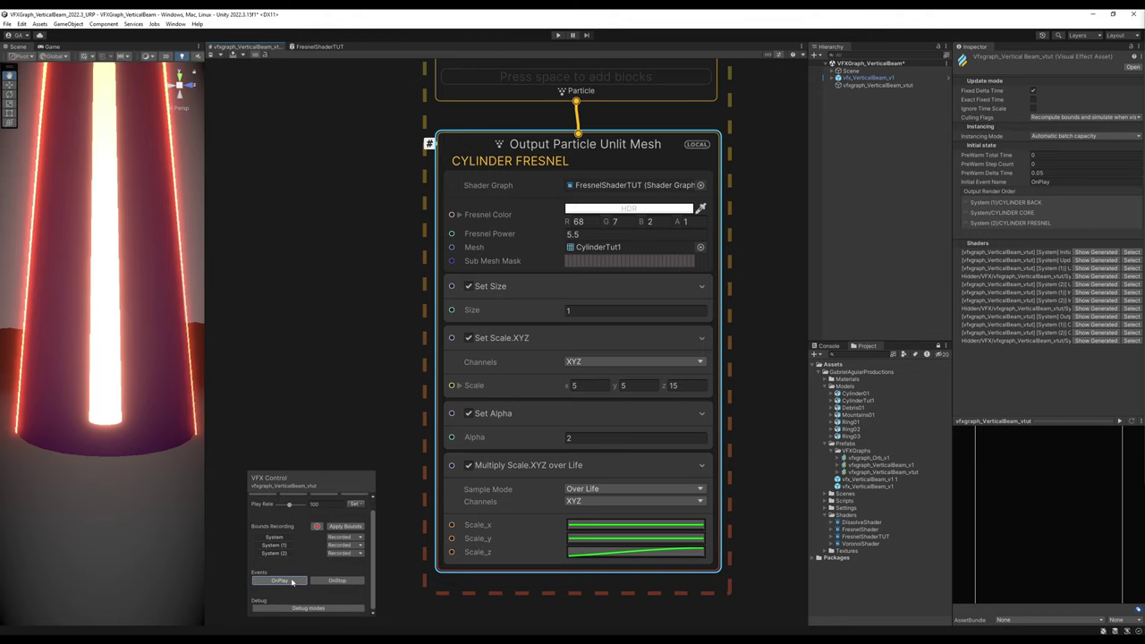
left_click(280, 581)
Duplicate the whole CYLINDER FRESNEL system and place the copy in free space beside the original
scroll(407, 349, "down", 5)
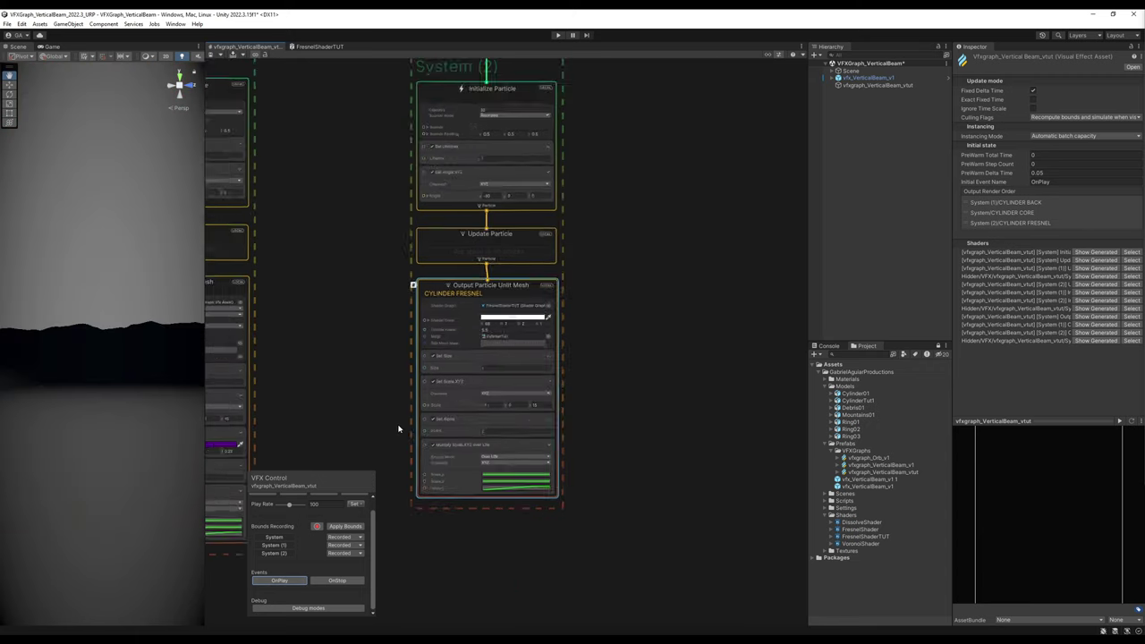
left_click_drag(557, 507, 394, 125)
middle_click_drag(624, 201, 430, 209)
key("ctrl+d")
left_click_drag(440, 213, 444, 132)
left_click(681, 280)
Rename the duplicated system's output context to CYLINDER OUT VORONOI
scroll(563, 358, "up", 7)
double_click(364, 330)
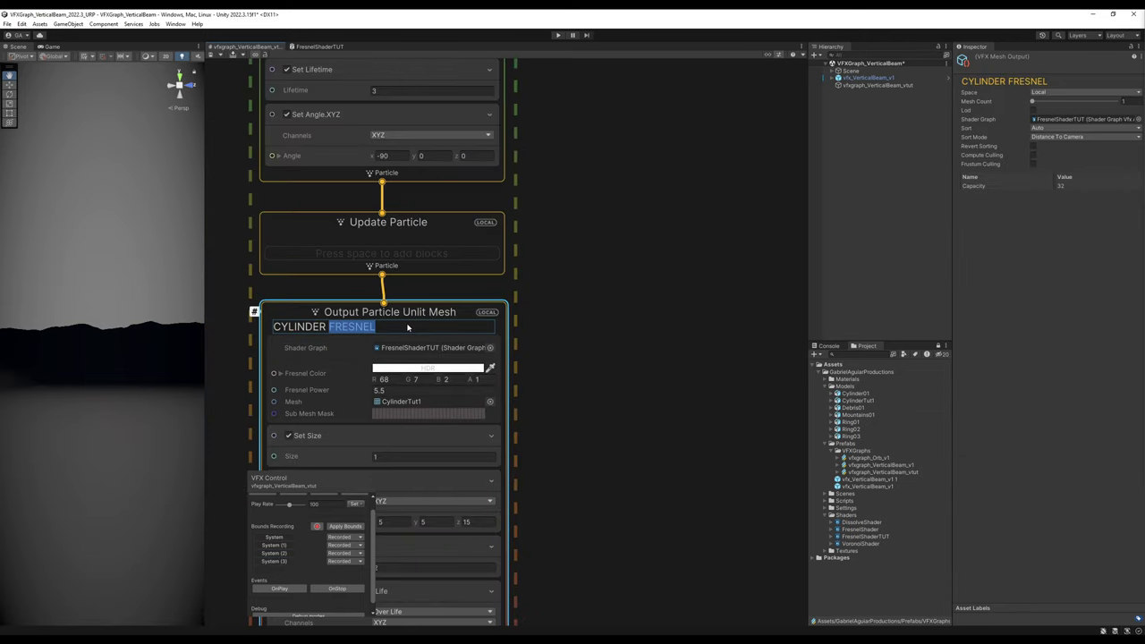
type("OUT D")
key("BackSpace")
type("VORONOI")
left_click(708, 332)
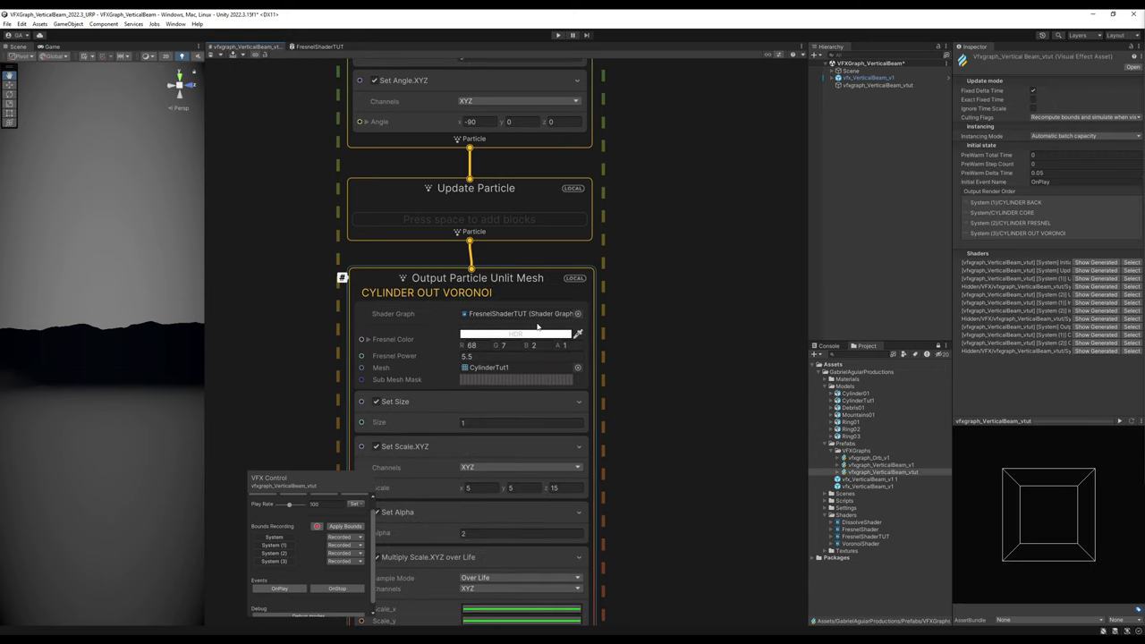
Set the X and Y scale of the CYLINDER OUT VORONOI output to 5.2
left_click(491, 491)
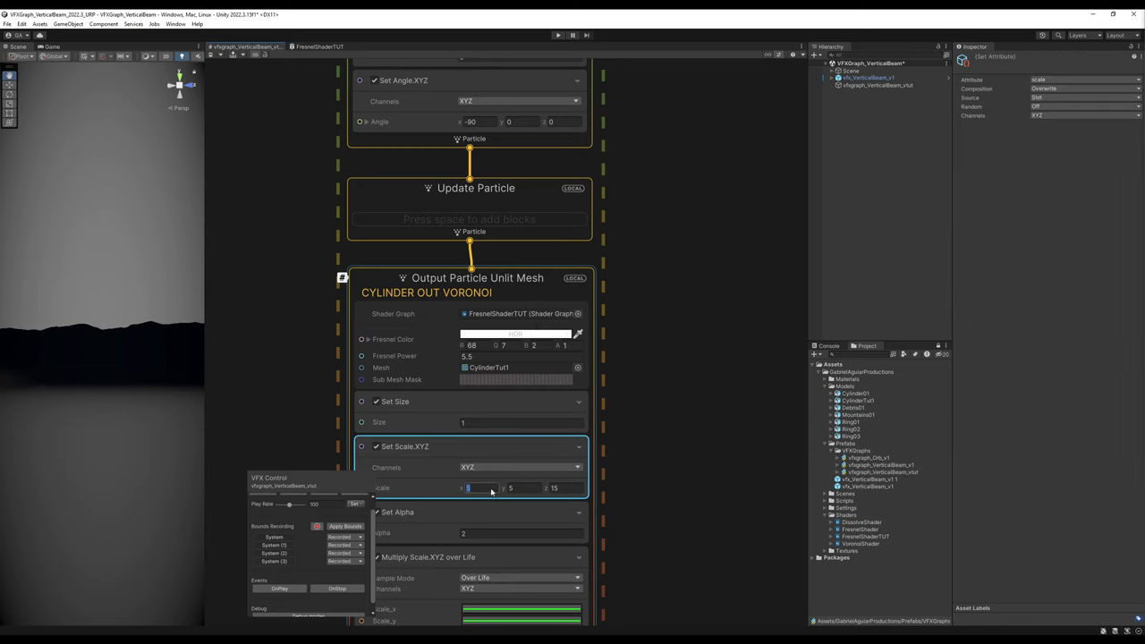
type("5.2")
key("Tab")
type("5.2")
middle_click_drag(620, 472, 651, 426)
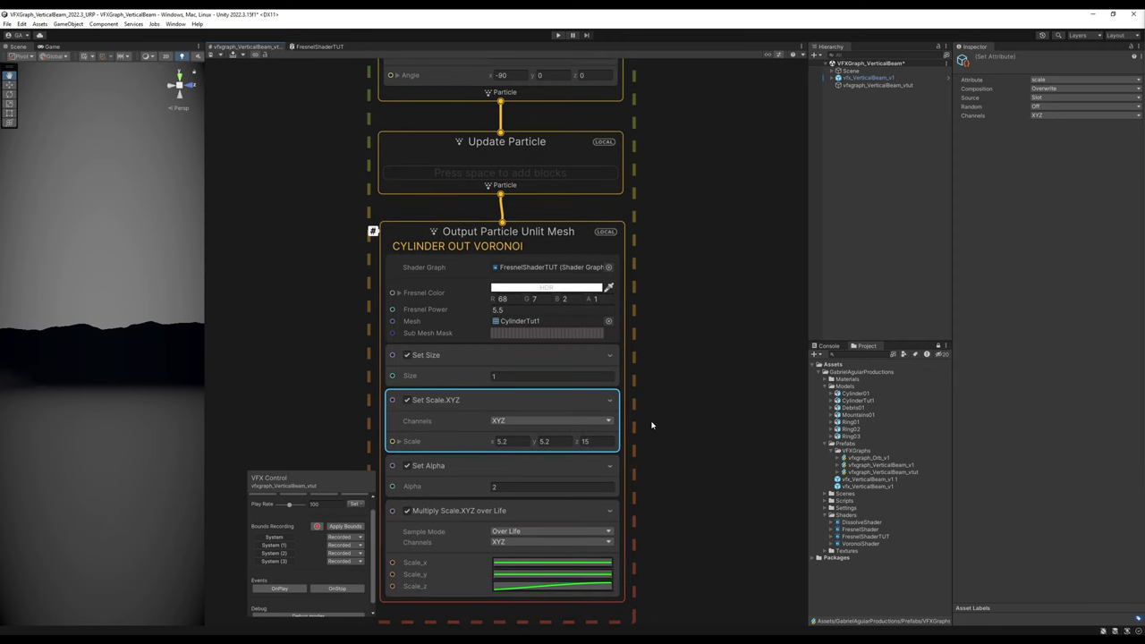
Create a URP Unlit Shader Graph named VoronoiShaderTUT in the Shaders folder and open it for editing
right_click(857, 516)
mouse_move(920, 262)
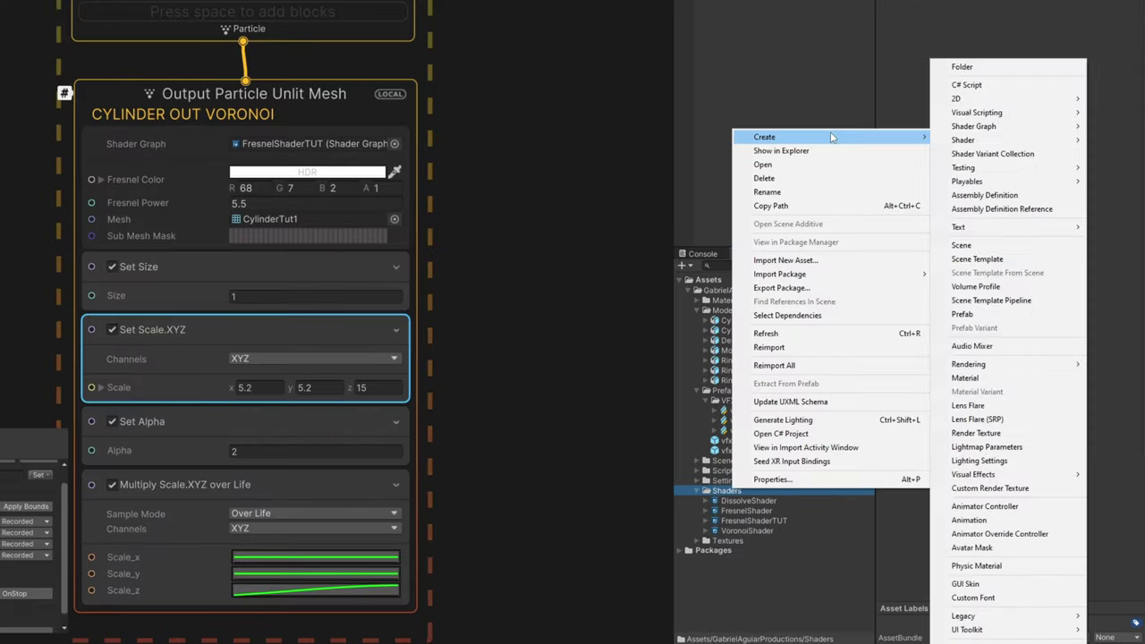
mouse_move(973, 126)
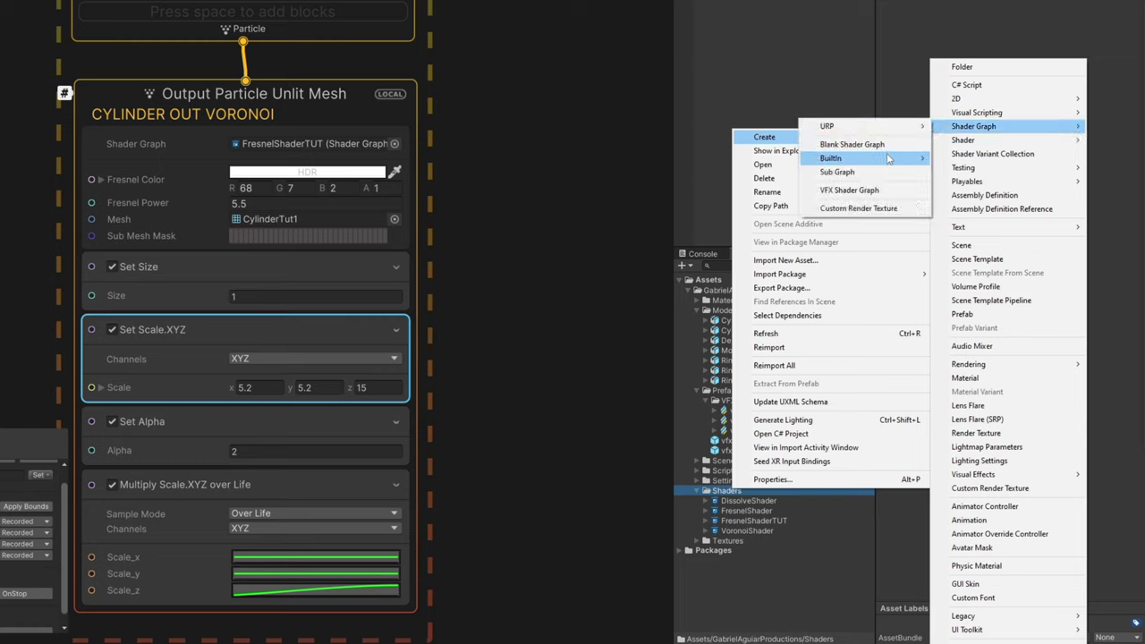
mouse_move(887, 130)
left_click(950, 143)
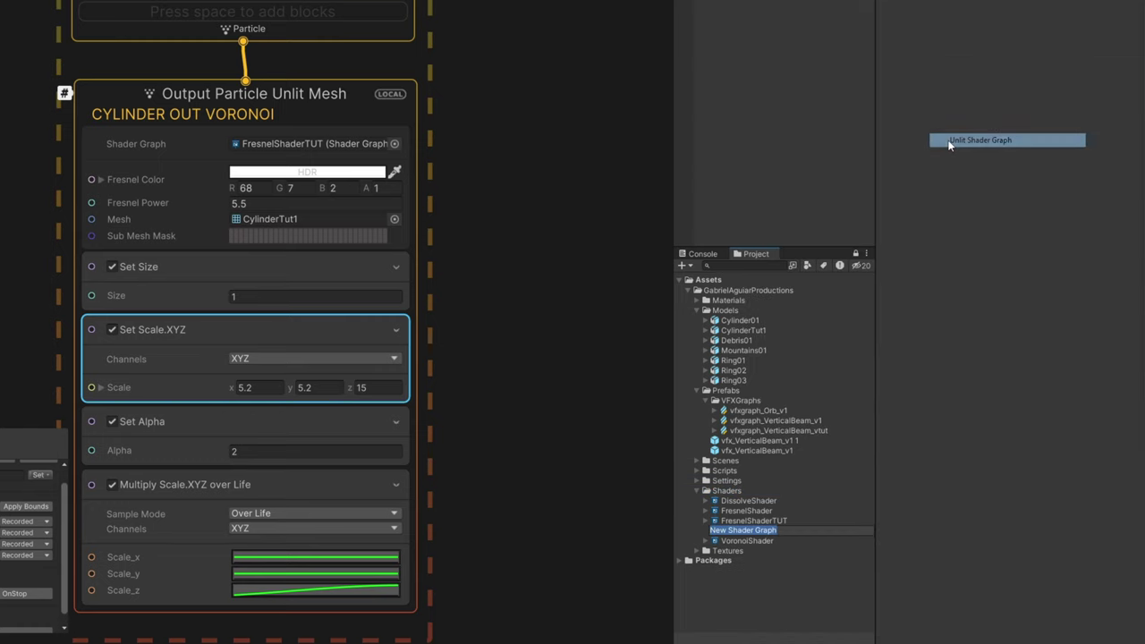
type("VoronoiShaderTUT")
key("Return")
double_click(754, 542)
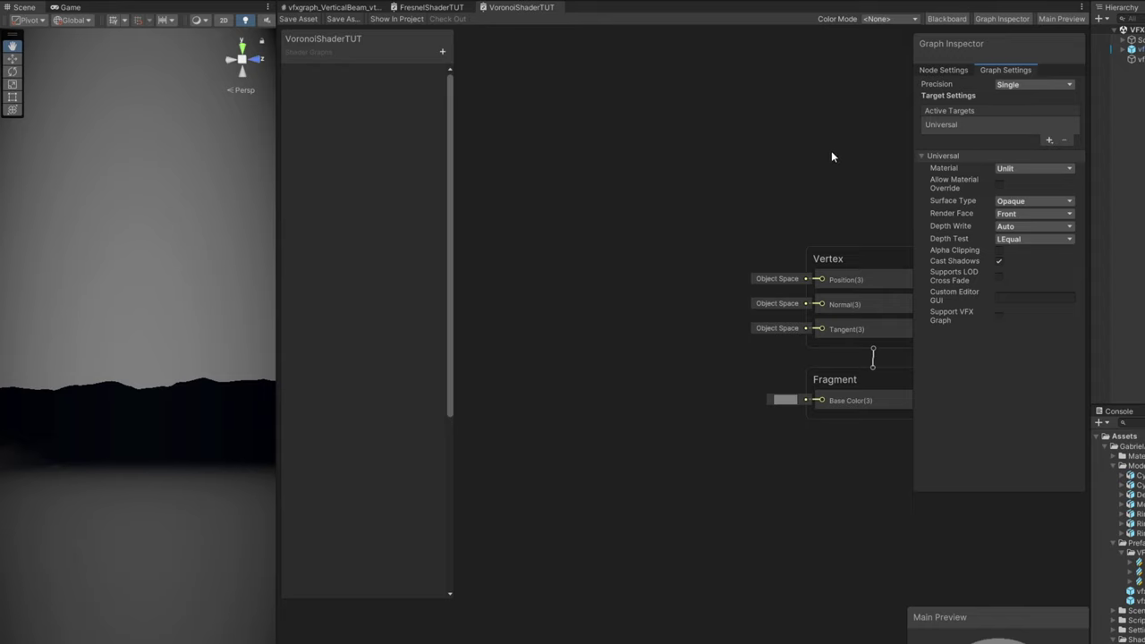
Configure the Voronoi shader graph as Transparent with material override, alpha clipping and VFX Graph support enabled
left_click(1002, 19)
left_click(1002, 19)
left_click(999, 185)
left_click(1011, 202)
left_click(1023, 229)
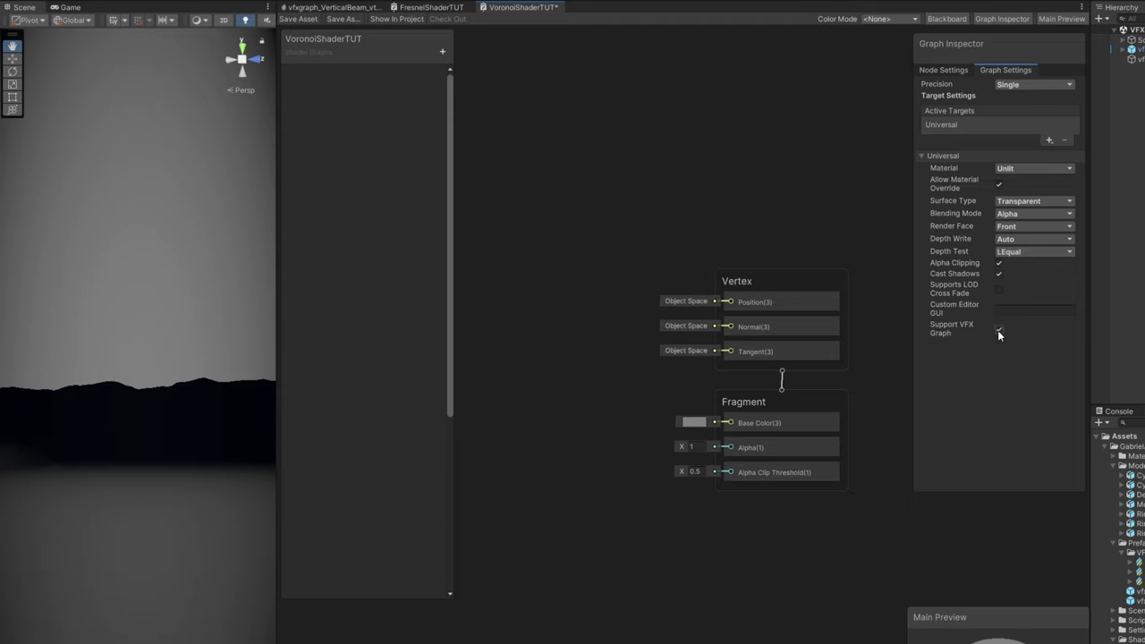
Add a Color property in HDR mode with a fully opaque white default to the shader graph
left_click(439, 53)
left_click(475, 135)
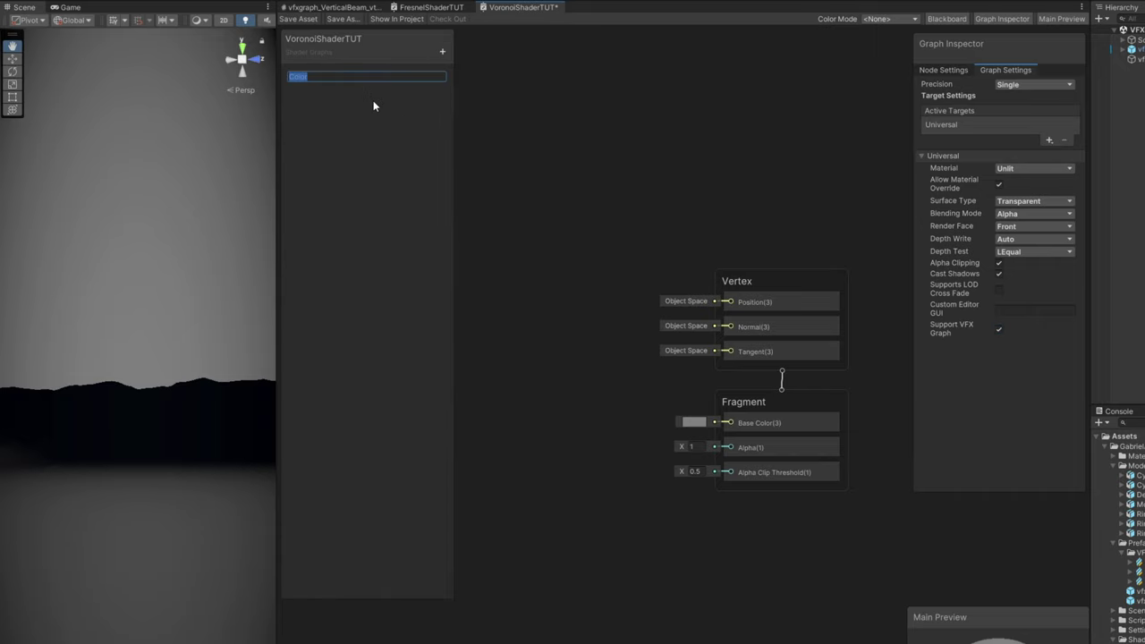
key("Return")
left_click(318, 75)
left_click(1033, 146)
left_click(1020, 169)
left_click(1033, 134)
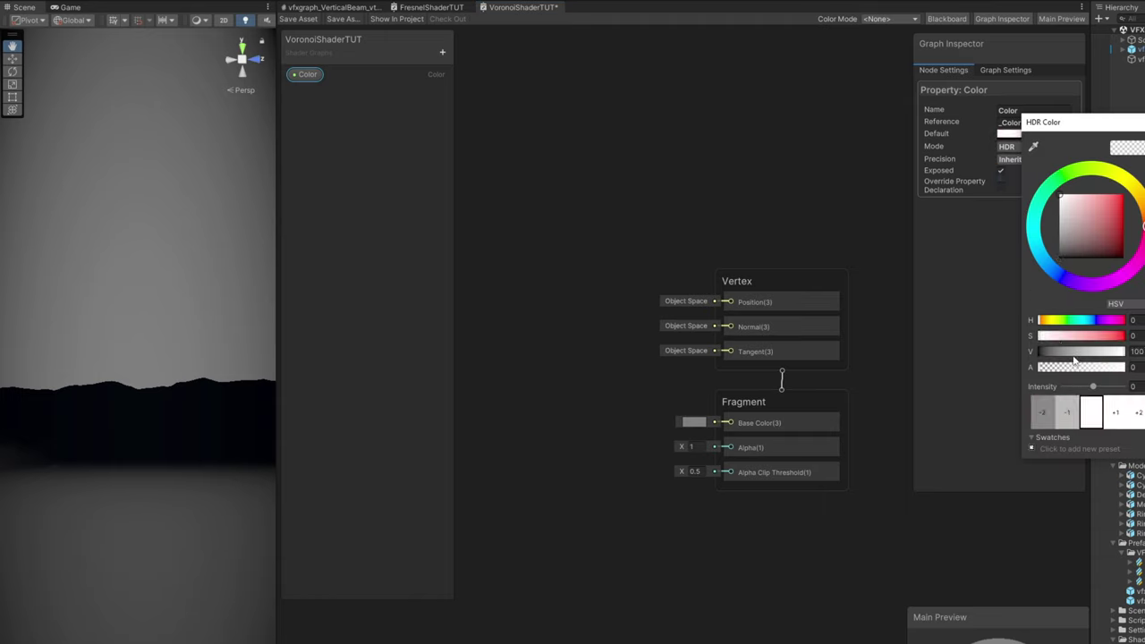
left_click_drag(1074, 366, 1136, 368)
left_click(1144, 122)
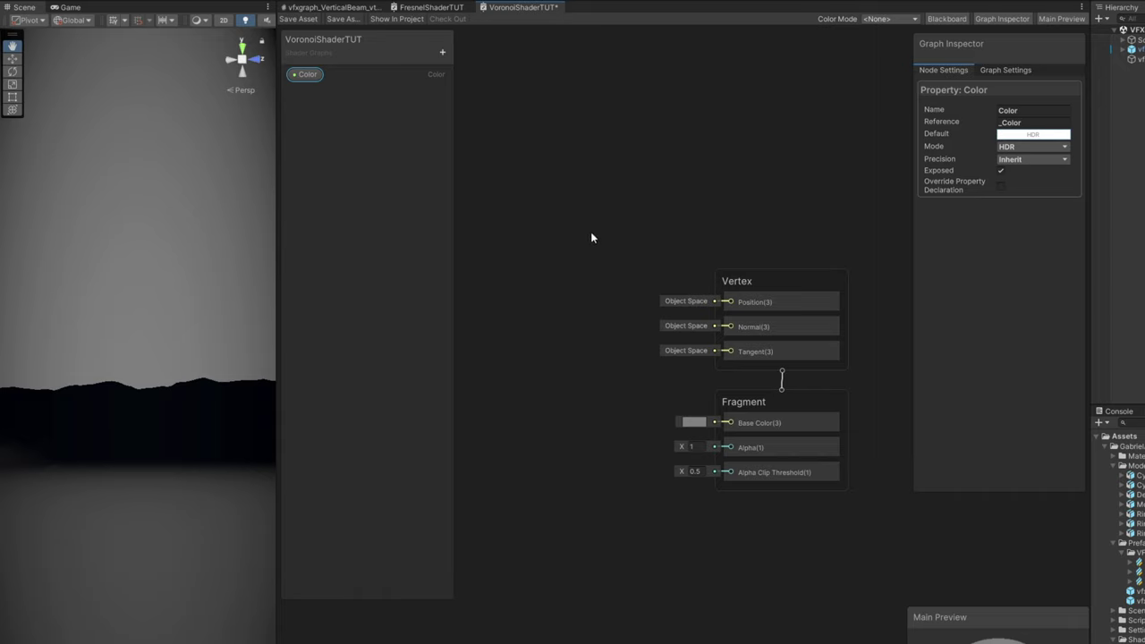
Add a Voronoi node and position it well before the Vertex and Fragment stack
middle_click_drag(591, 237, 713, 209)
left_click(587, 259)
key("space")
type("voro")
key("Return")
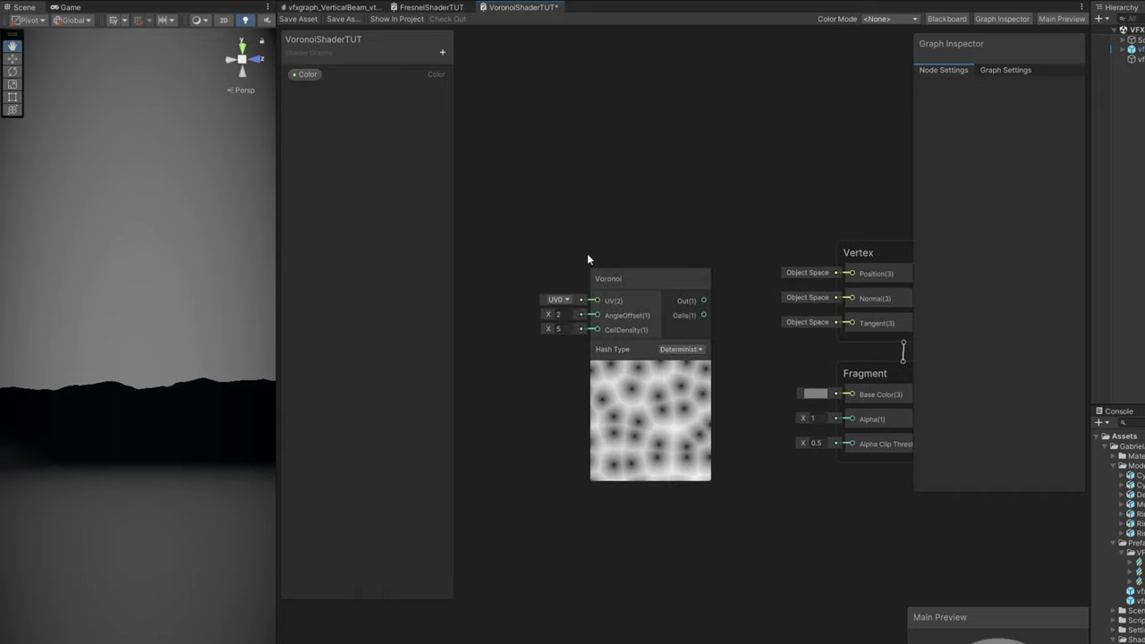
left_click_drag(613, 278, 524, 282)
middle_click_drag(529, 261, 621, 275)
left_click_drag(614, 289, 561, 304)
Place the Color property in the graph and add a Multiply node taking Color as A and the Voronoi Out as B
left_click_drag(304, 74, 734, 343)
type("mul")
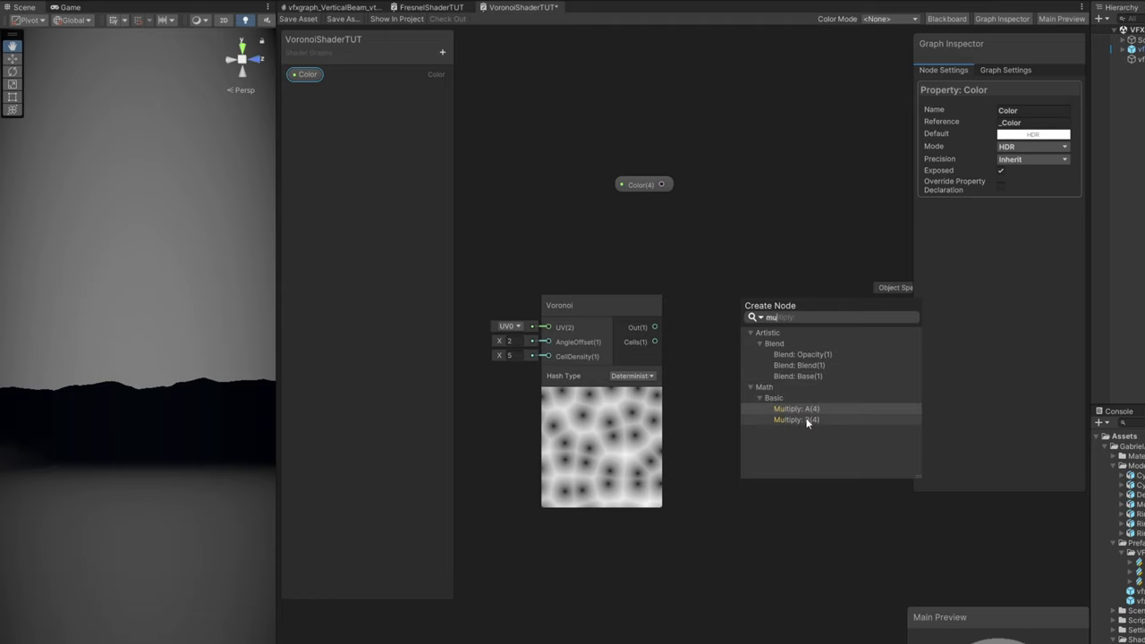
double_click(807, 412)
left_click(654, 322, "shift")
left_click_drag(655, 327, 740, 335)
left_click_drag(760, 306, 723, 271)
middle_click_drag(758, 240, 615, 224)
left_click(616, 224)
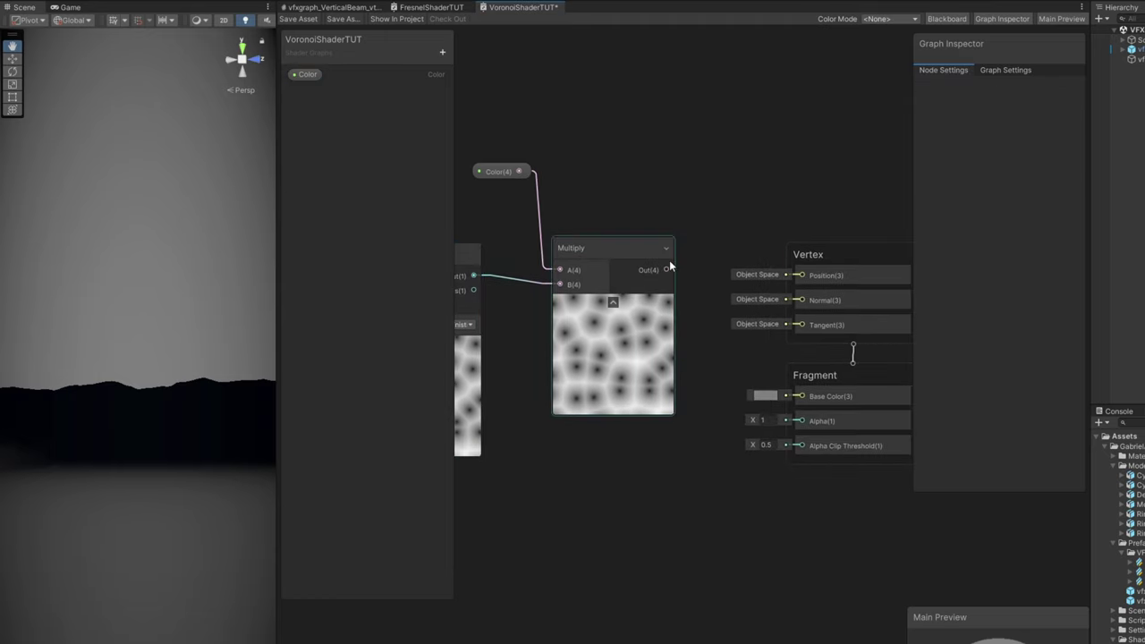
Connect the Multiply output to the Fragment's Base Color and, through a new Split node's A channel, to its Alpha
left_click_drag(666, 269, 801, 395)
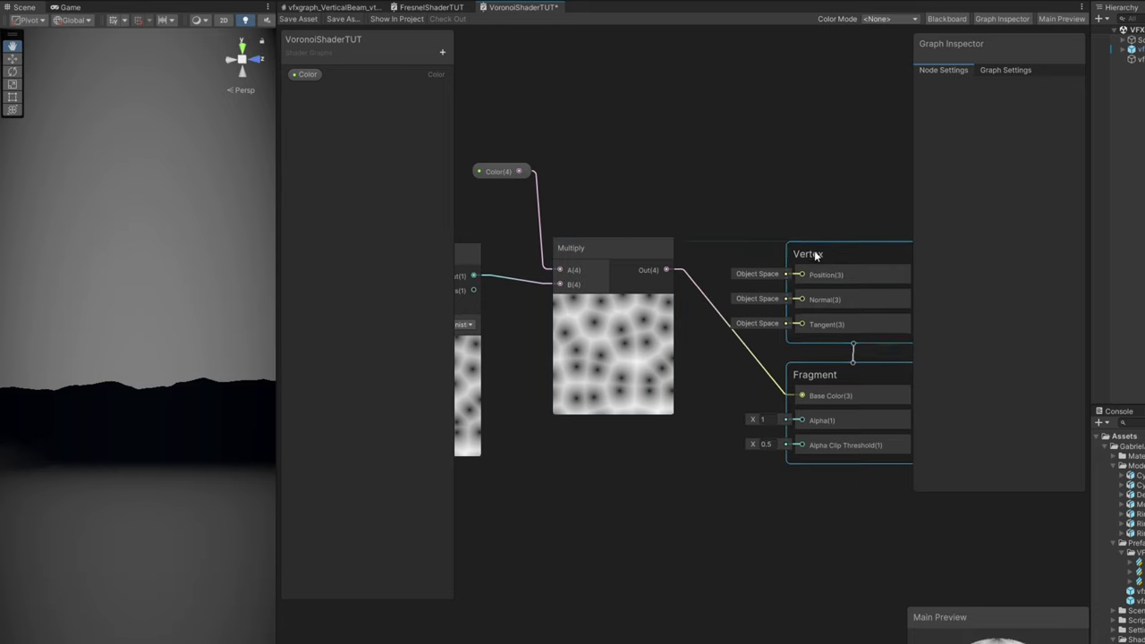
left_click_drag(819, 248, 885, 212)
left_click_drag(667, 270, 720, 322)
type("split")
key("Return")
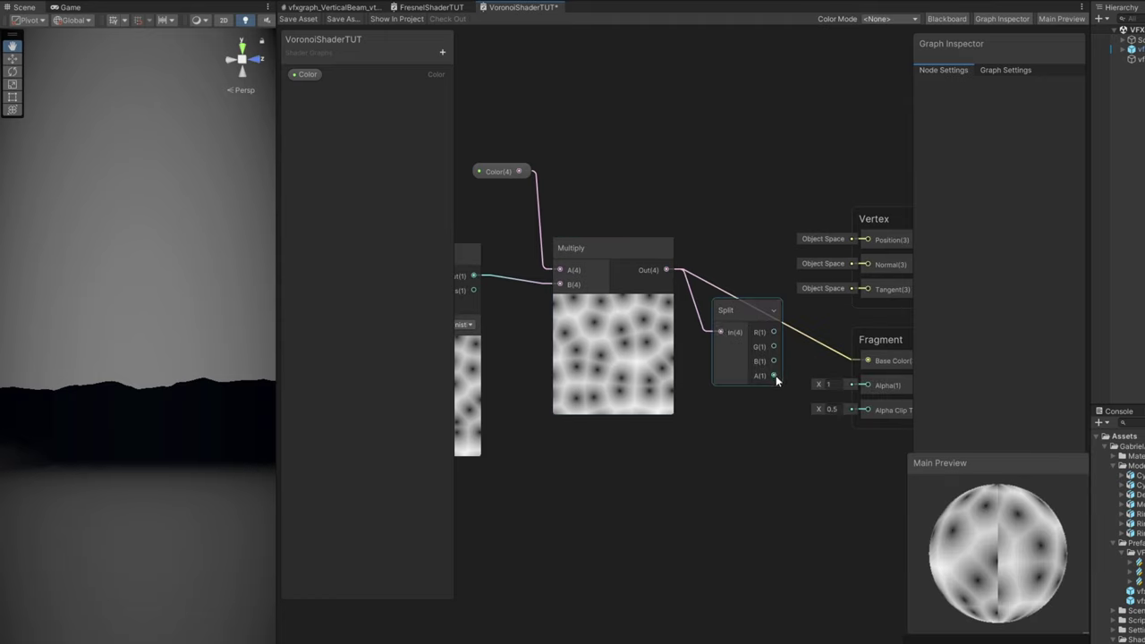
left_click_drag(774, 376, 856, 391)
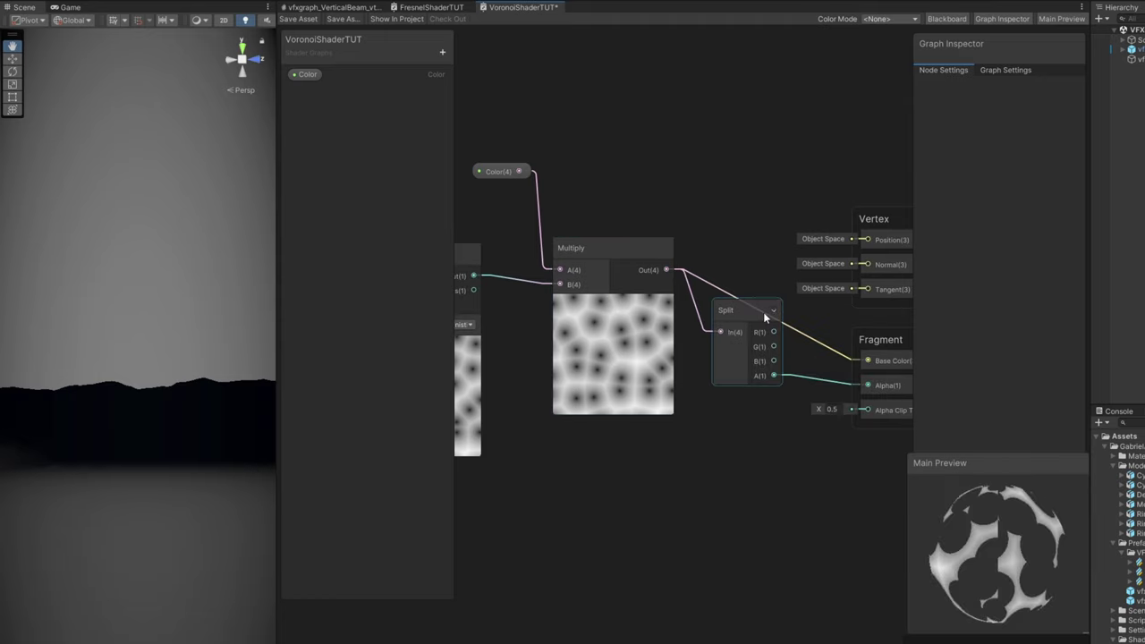
left_click_drag(756, 312, 748, 315)
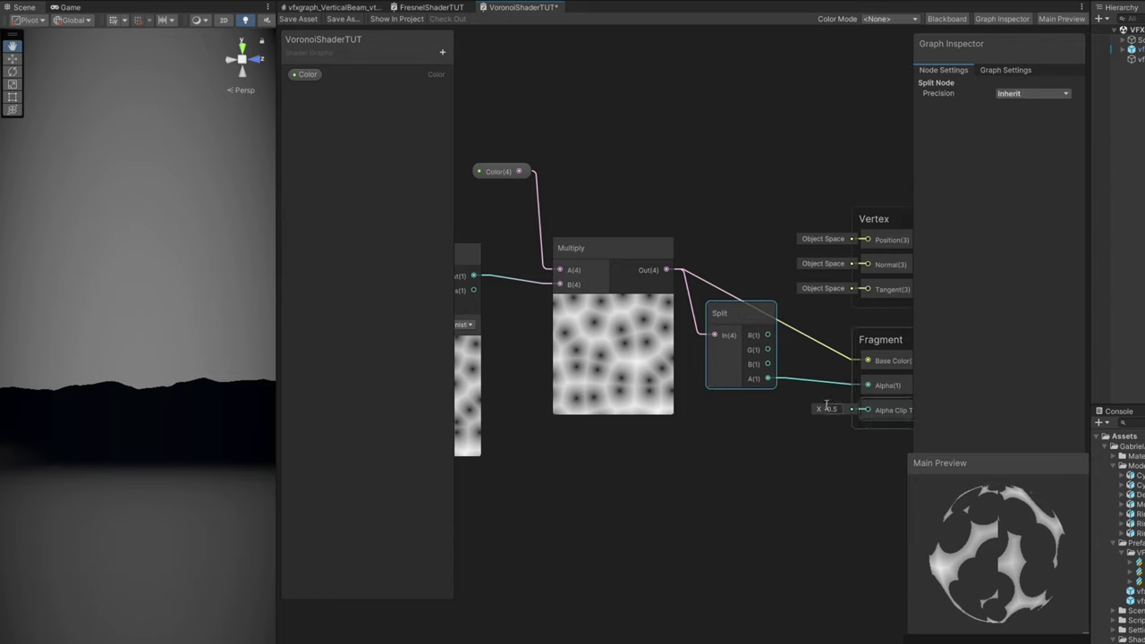
Add a Float property named Clip in Slider mode and connect it to the Fragment's Alpha Clip Threshold
left_click_drag(814, 407, 819, 407)
middle_click_drag(631, 189, 508, 178)
left_click(440, 51)
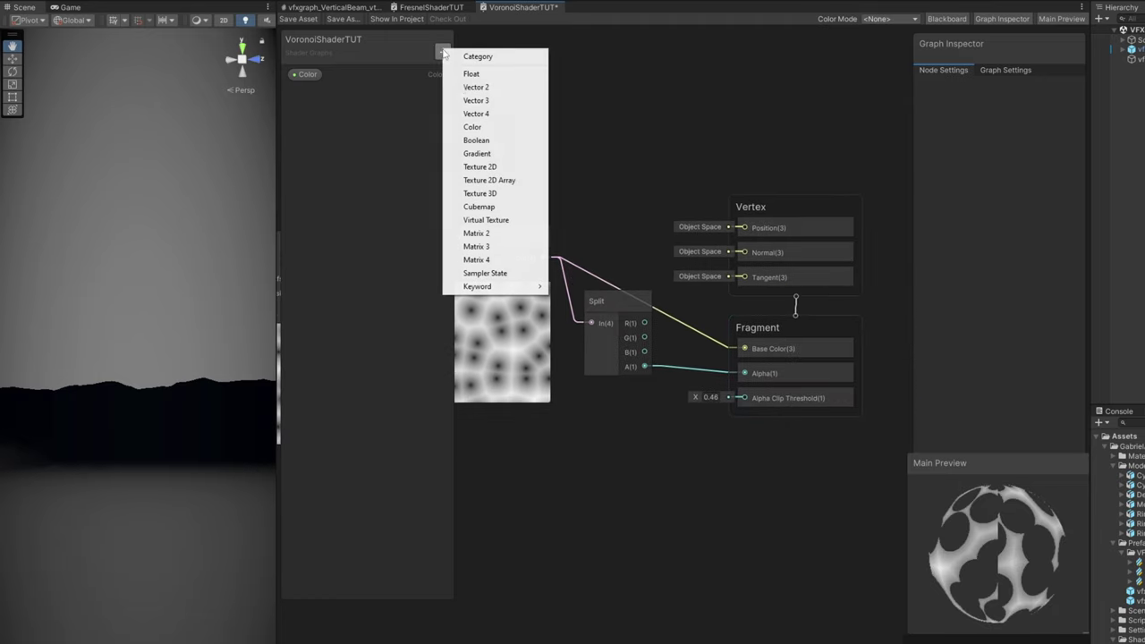
left_click(467, 72)
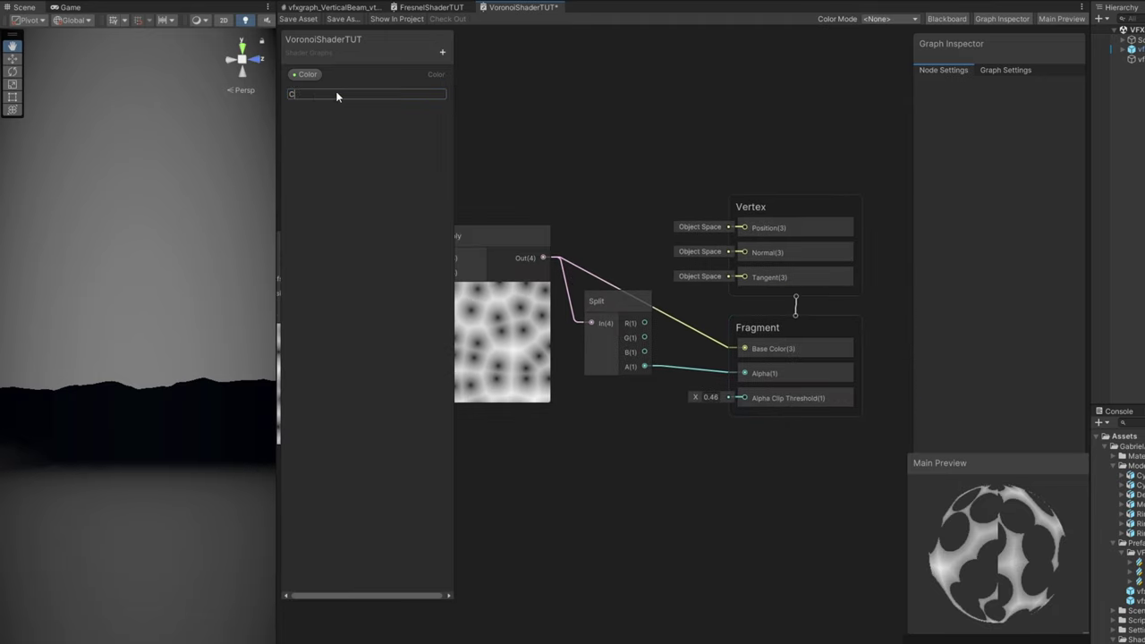
type("Clip")
key("Return")
left_click(304, 92)
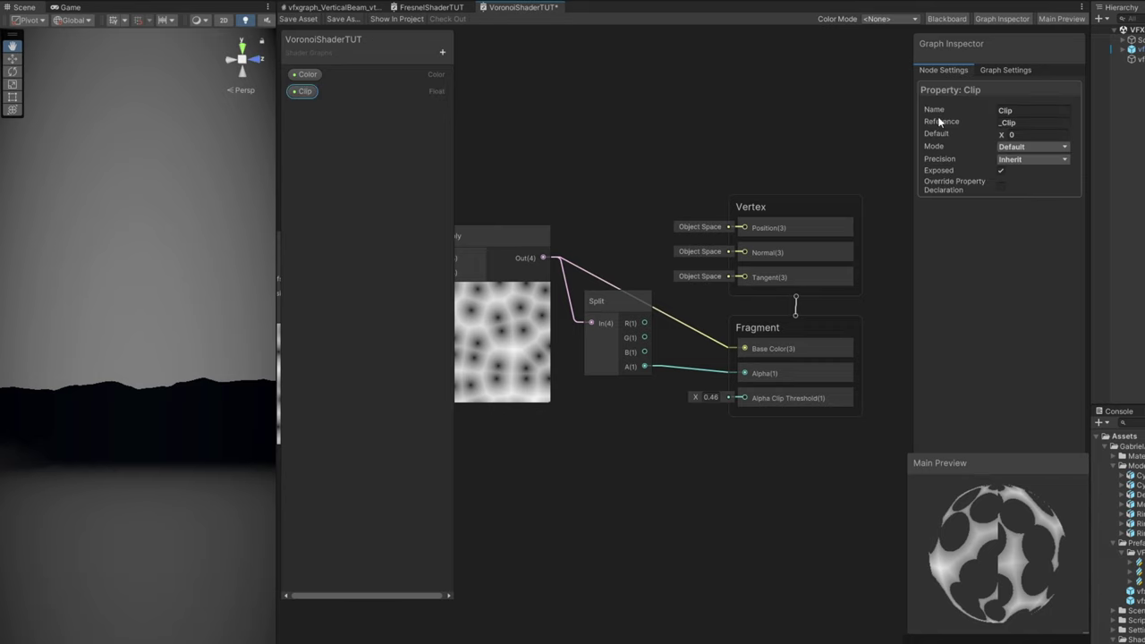
left_click(1011, 146)
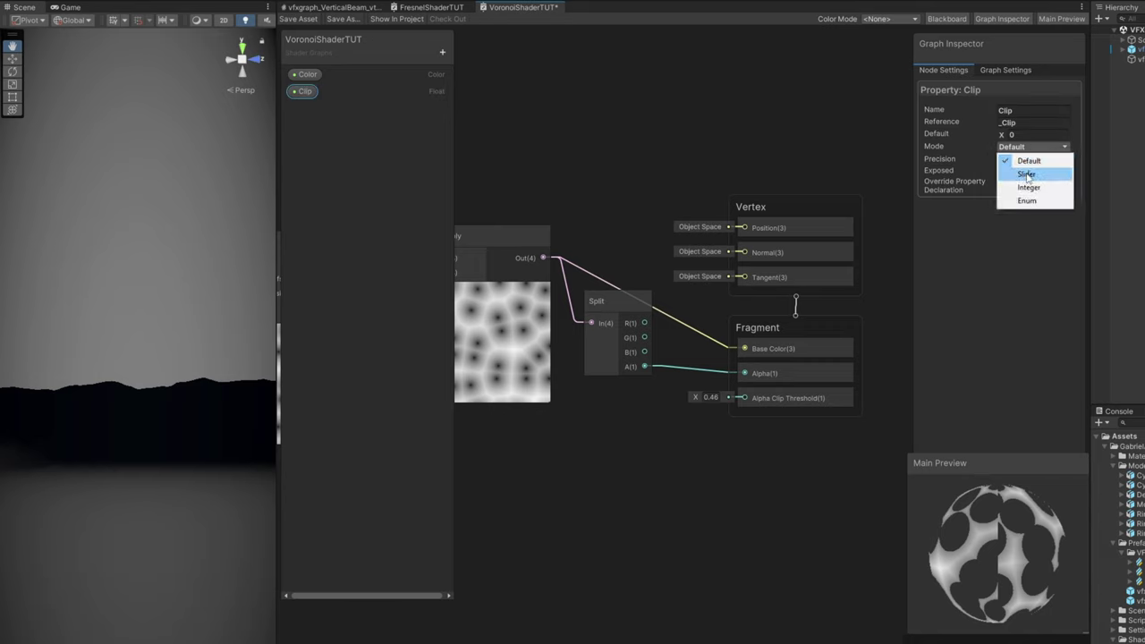
left_click(1026, 174)
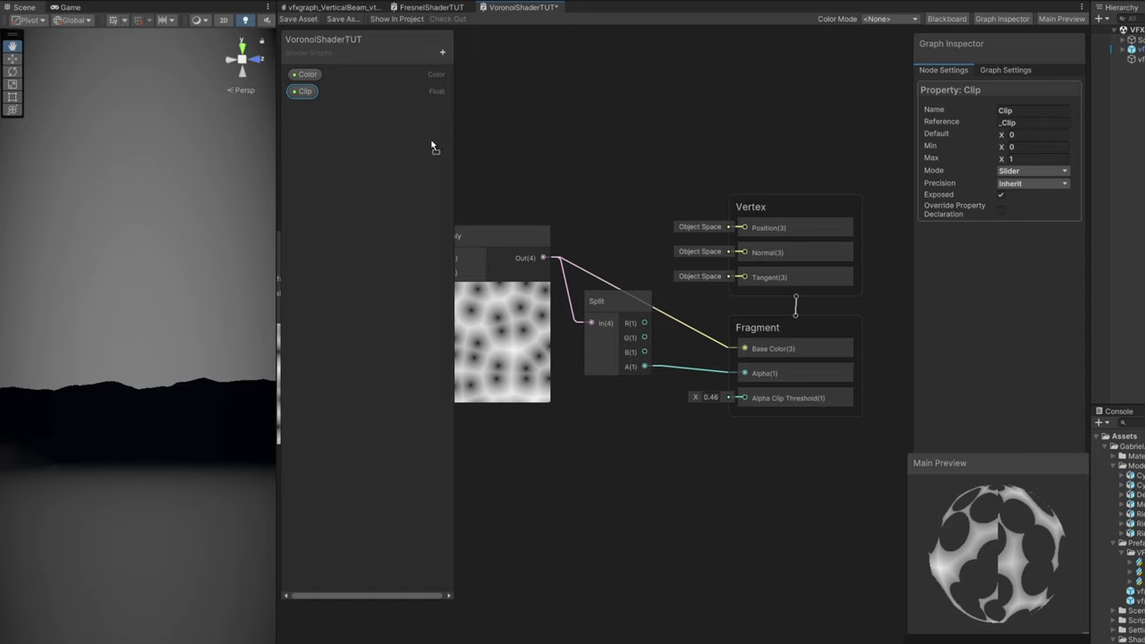
left_click_drag(611, 440, 744, 398)
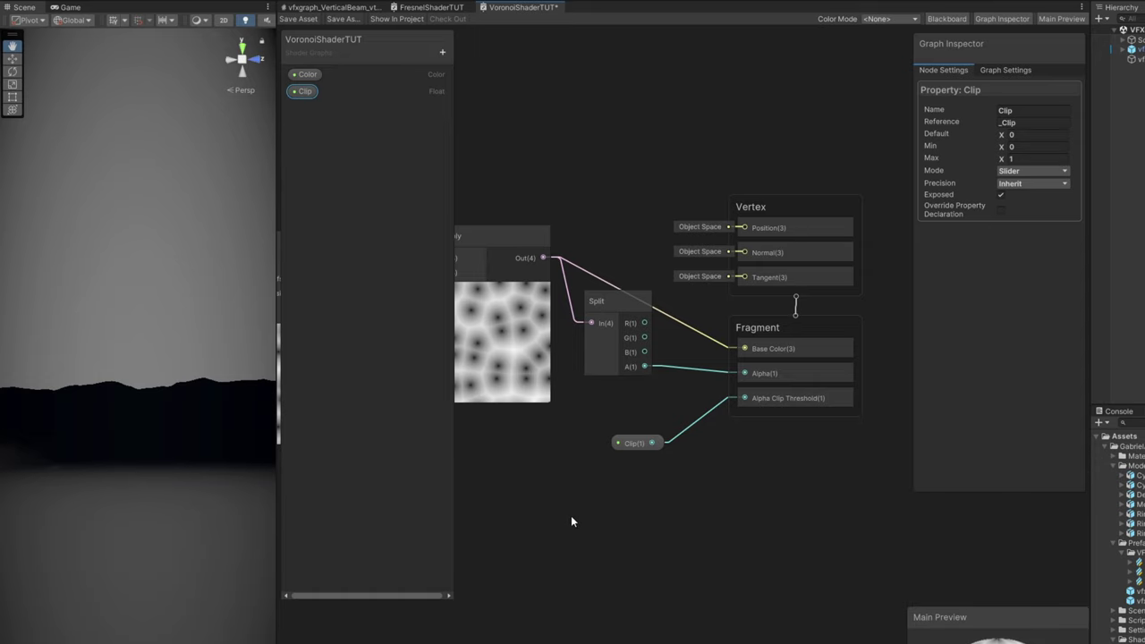
Add a Tiling And Offset node before the Voronoi node and connect its output to the Voronoi UV input
middle_click_drag(571, 516, 1029, 559)
left_click(560, 328)
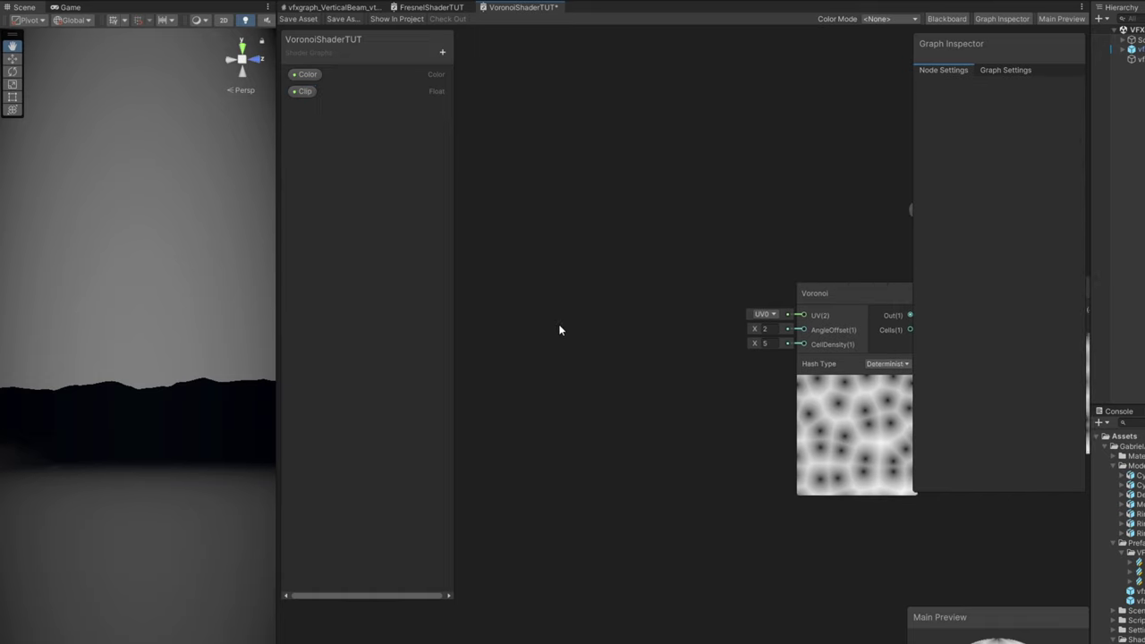
key("space")
type("til")
key("Return")
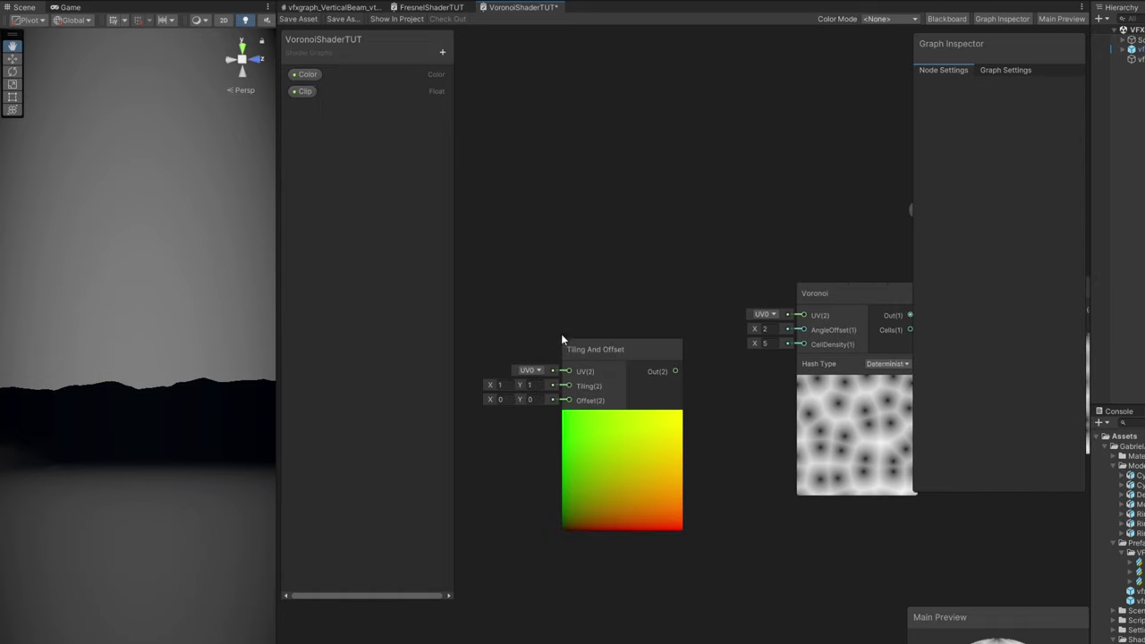
left_click_drag(572, 349, 597, 281)
left_click_drag(705, 304, 804, 315)
left_click_drag(632, 285, 653, 306)
Add a Vector 2 property named VoronoiTiling to the Voronoi shader graph
middle_click_drag(565, 270, 626, 238)
left_click(442, 51)
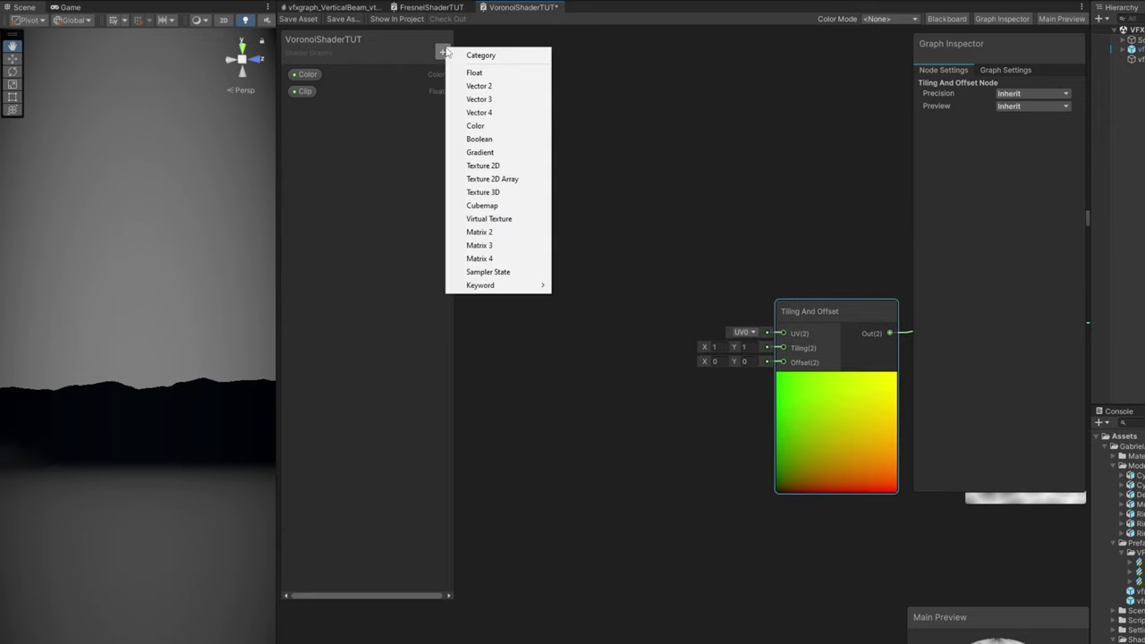
left_click(478, 86)
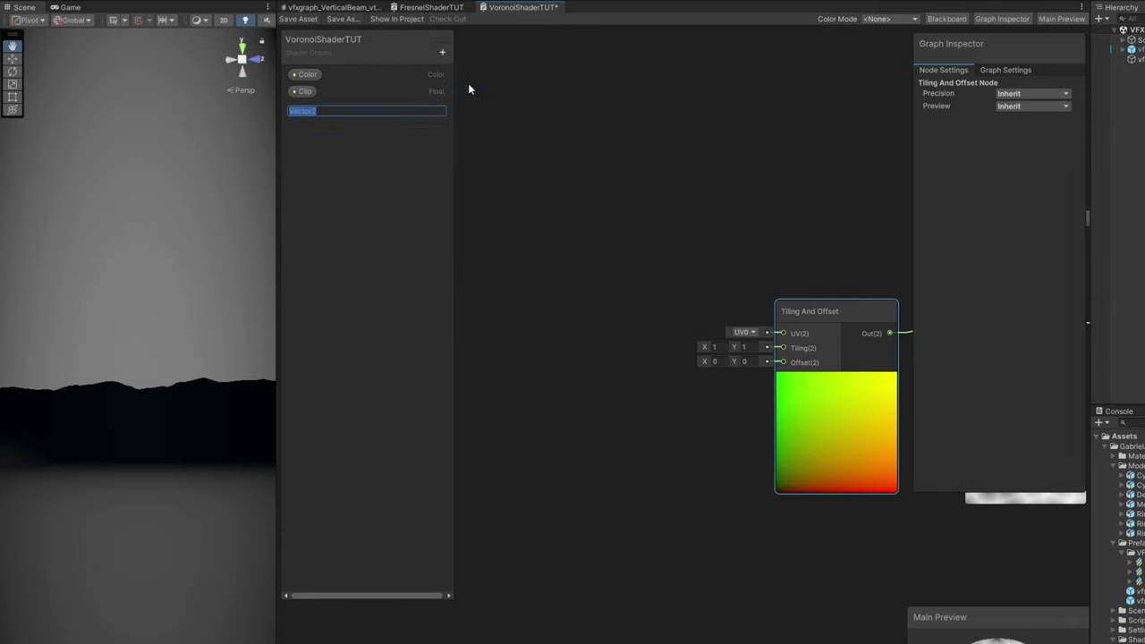
type("voro")
key("ctrl+a")
type("VoronoiTiling")
key("Return")
Duplicate the VoronoiTiling property and rename the copy VoronoiSpeed
left_click(304, 108)
key("ctrl+d")
double_click(327, 127)
type("Speed")
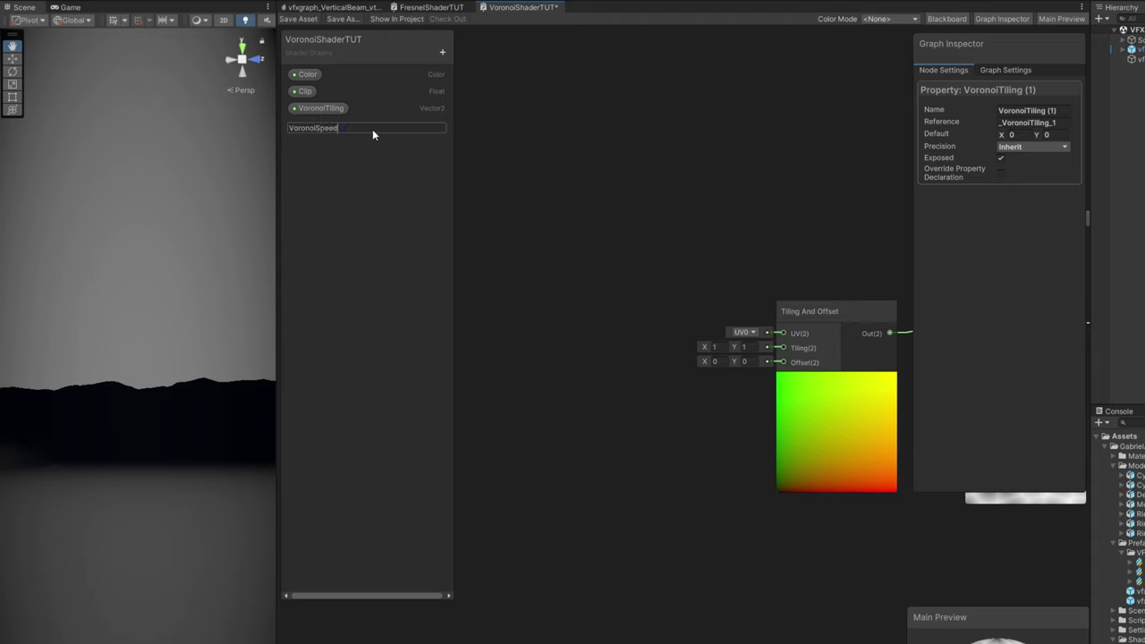
key("Return")
Set VoronoiTiling's default to X 1, Y 1, place it in the graph and connect it to the Tiling And Offset node's Tiling input
left_click(322, 111)
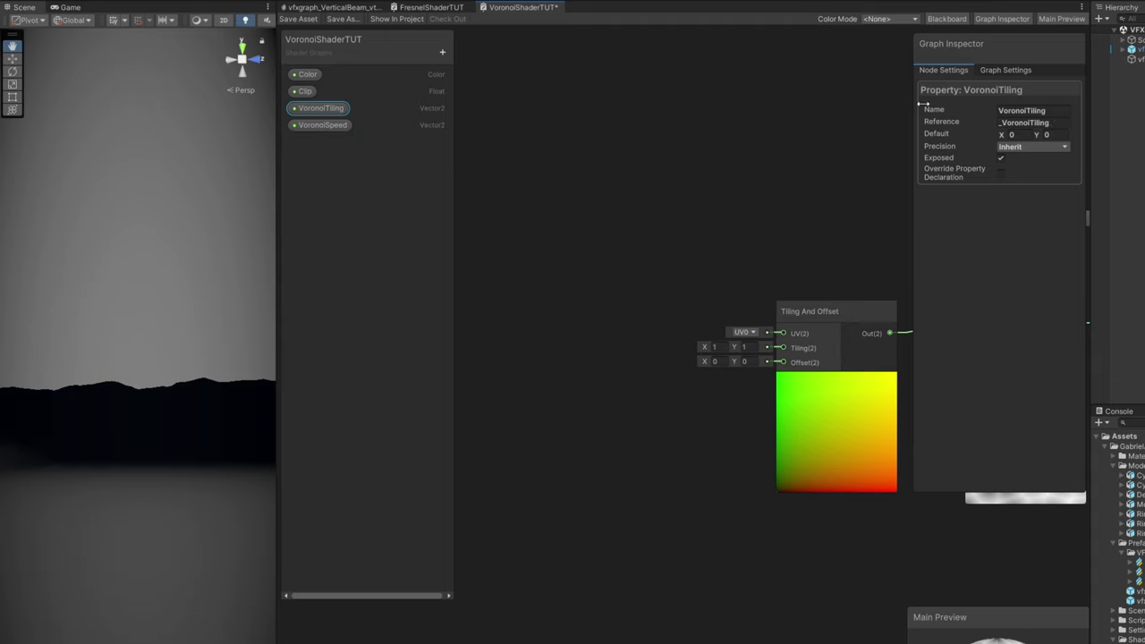
type("1")
left_click(1051, 135)
type("1")
left_click_drag(320, 108, 626, 335)
left_click_drag(716, 346, 783, 348)
Add a Time node and feed its Time output into input A of a new Multiply node
middle_click_drag(536, 268, 605, 258)
left_click(560, 318)
key("space")
type("time")
key("Return")
left_click_drag(575, 353, 617, 390)
type("mul")
left_click(688, 486)
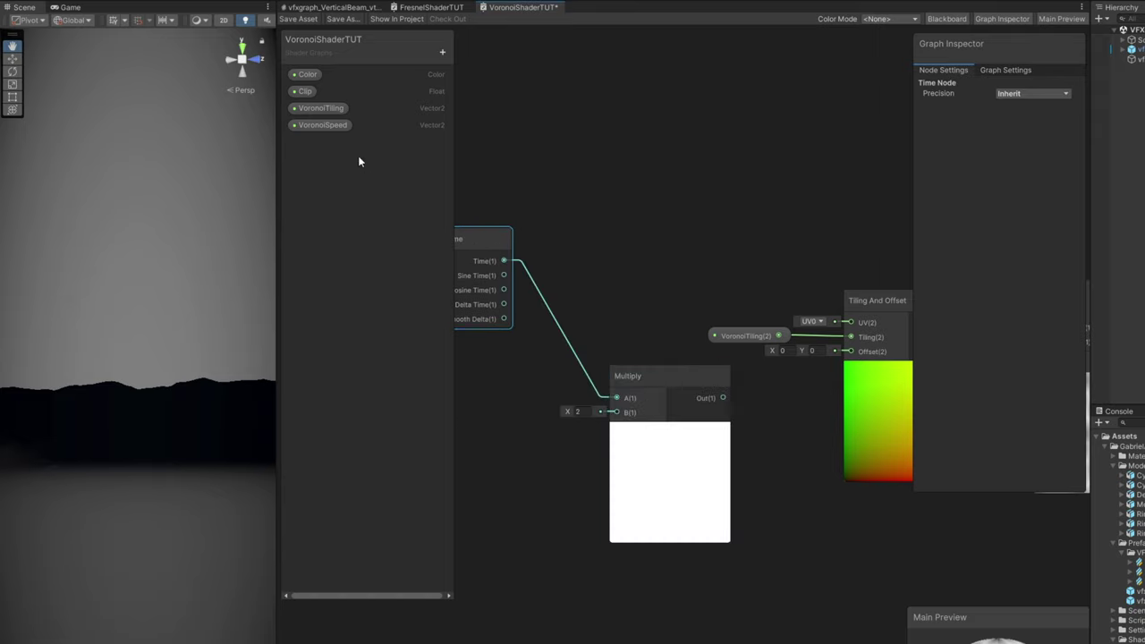
Connect VoronoiSpeed to the Multiply node's B input and the Multiply output to the Offset of Tiling And Offset
left_click(336, 128)
mouse_move(507, 455)
left_mouse_down()
mouse_move(577, 466)
mouse_move(617, 416)
mouse_move(524, 455)
left_mouse_up()
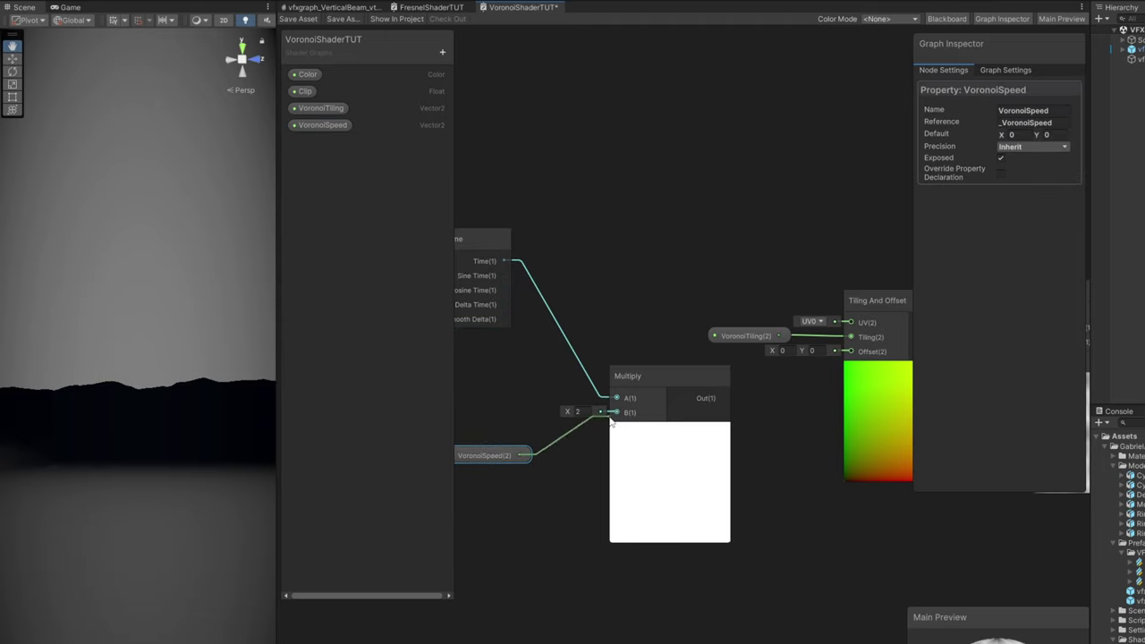
left_click_drag(611, 422, 615, 413)
left_click_drag(721, 398, 772, 386)
left_click_drag(841, 356, 851, 351)
Try a default Y of 1 for VoronoiSpeed, and reset it to 0
left_click(347, 125)
left_click(1049, 135)
type("1")
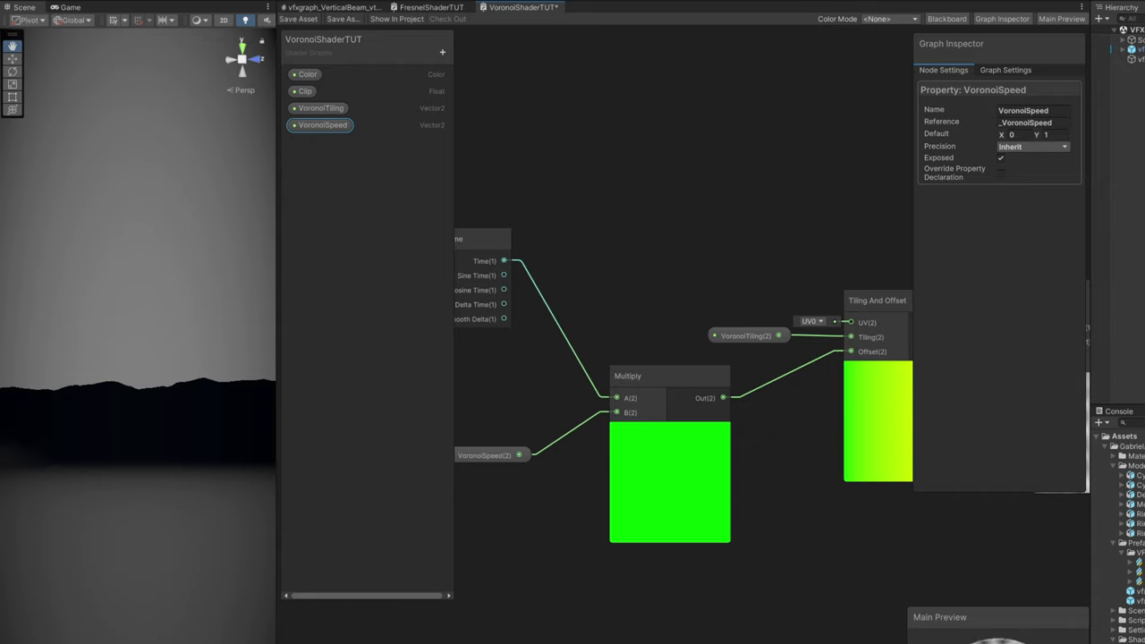
left_click(1054, 134)
type("0")
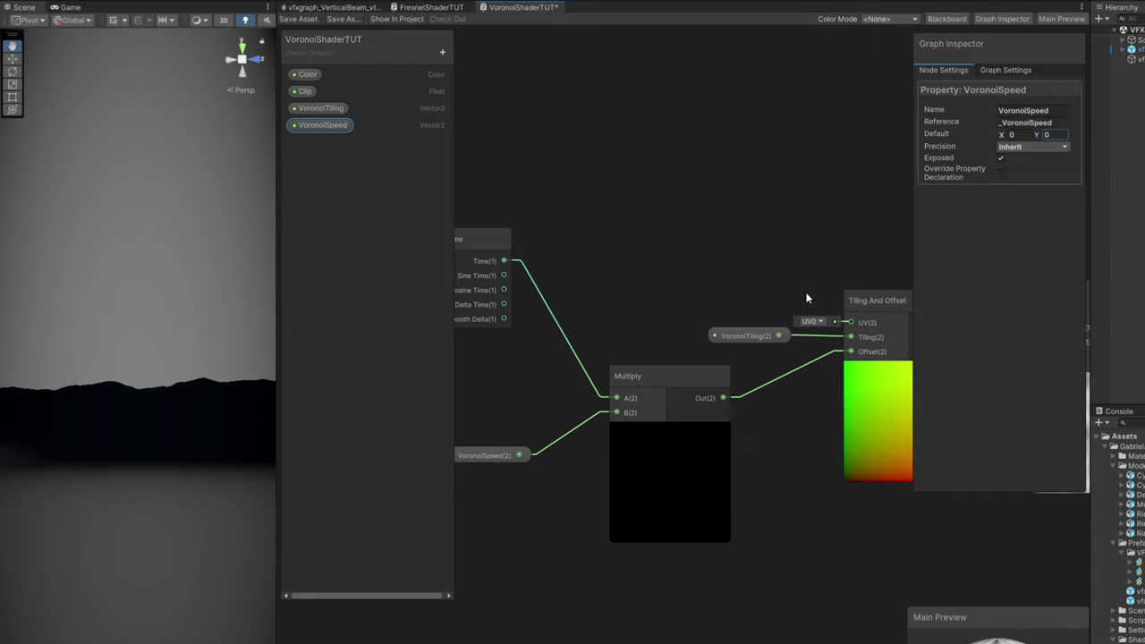
Review the connected node chain and save the VoronoiShaderTUT asset
middle_click_drag(804, 292, 558, 320)
scroll(557, 319, "down", 5)
middle_click_drag(543, 245, 807, 221)
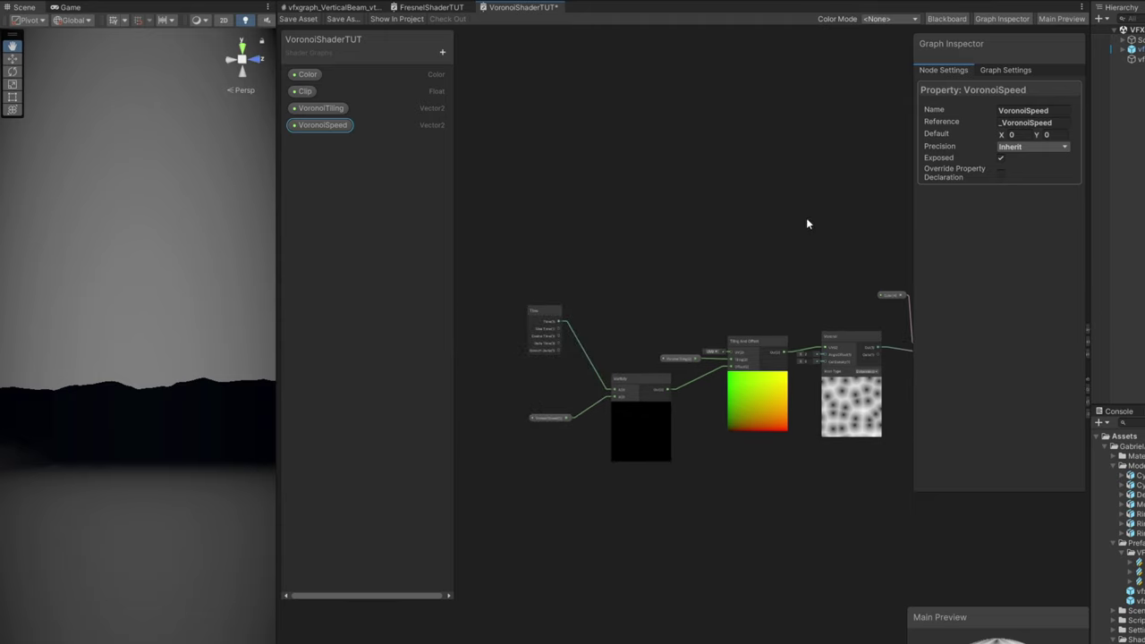
left_click(301, 17)
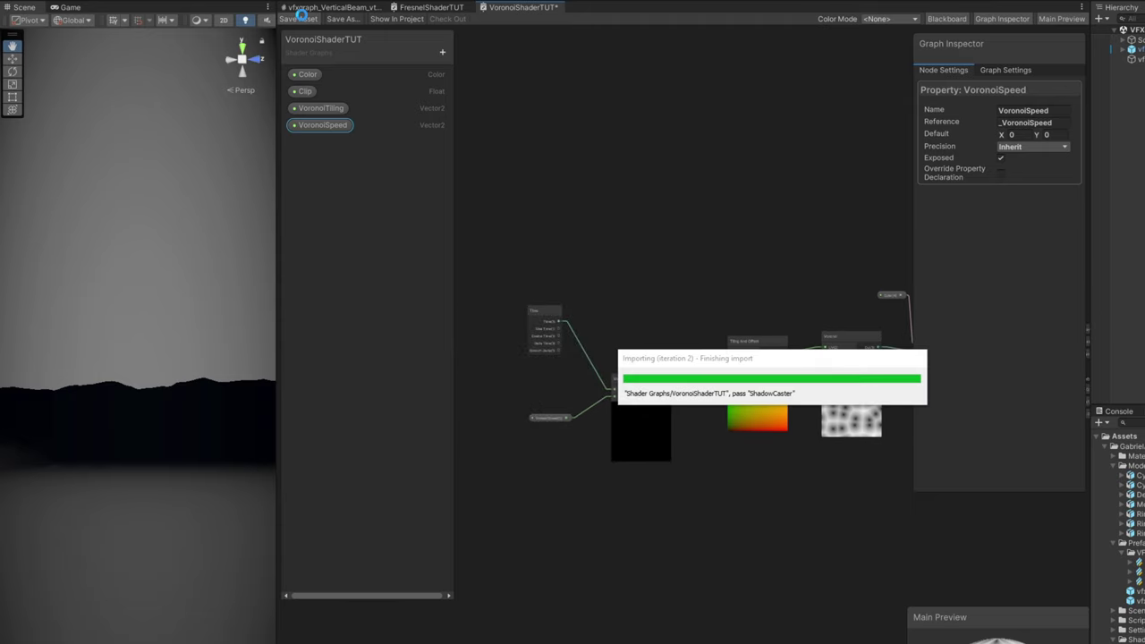
Return to the vertical beam VFX graph and assign VoronoiShaderTUT as the shader graph of the CYLINDER OUT VORONOI output
left_click(337, 8)
left_click(614, 281)
left_click(821, 306)
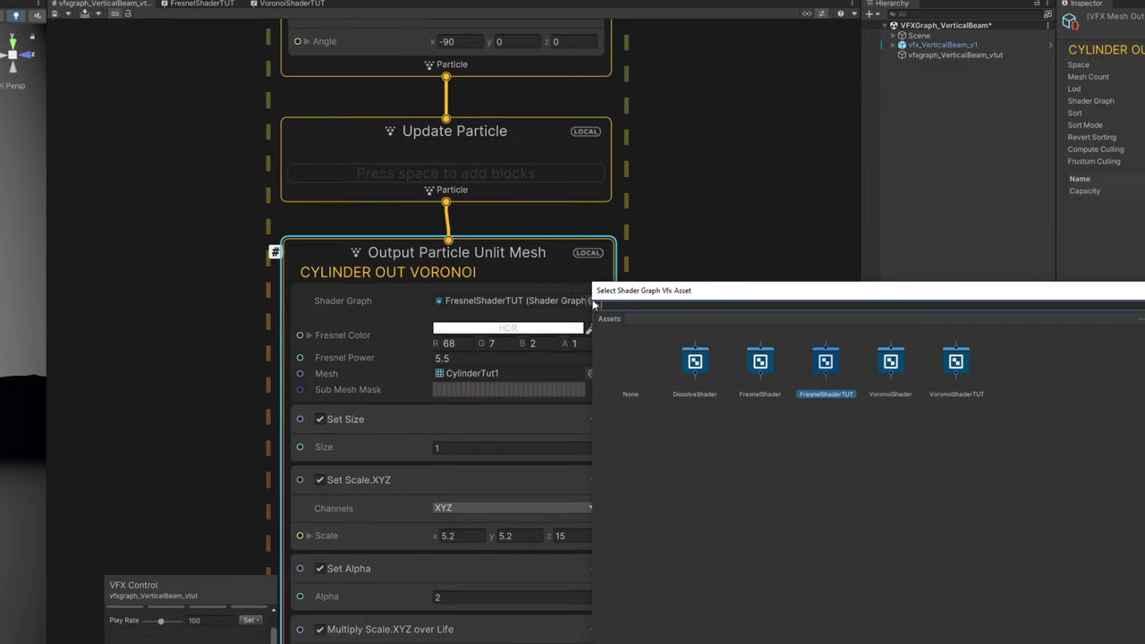
left_click(955, 367)
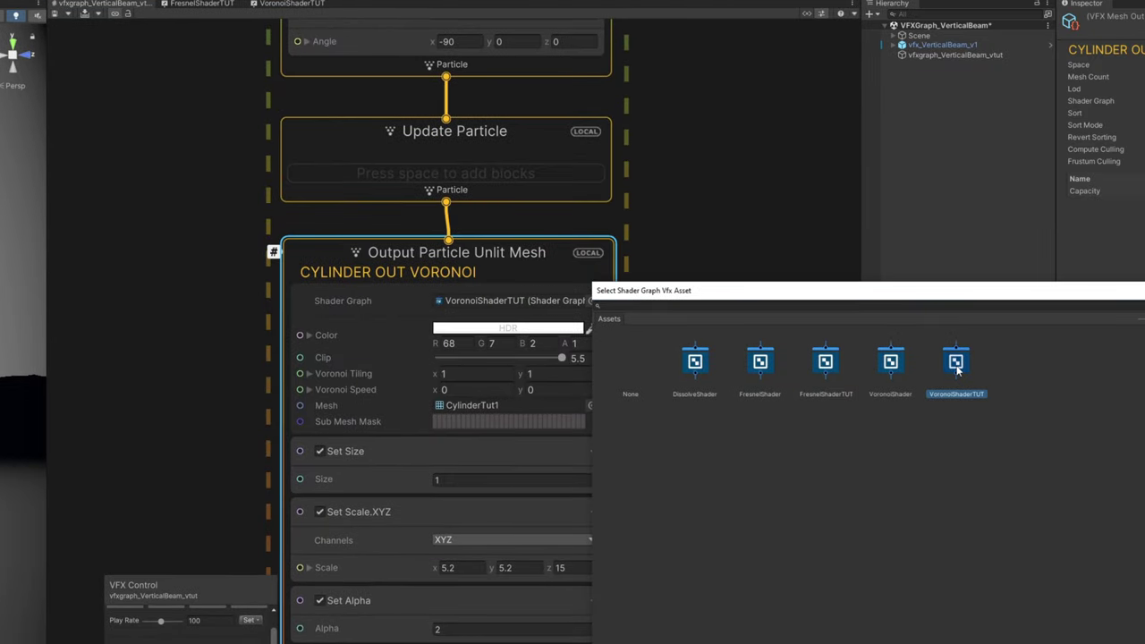
double_click(956, 371)
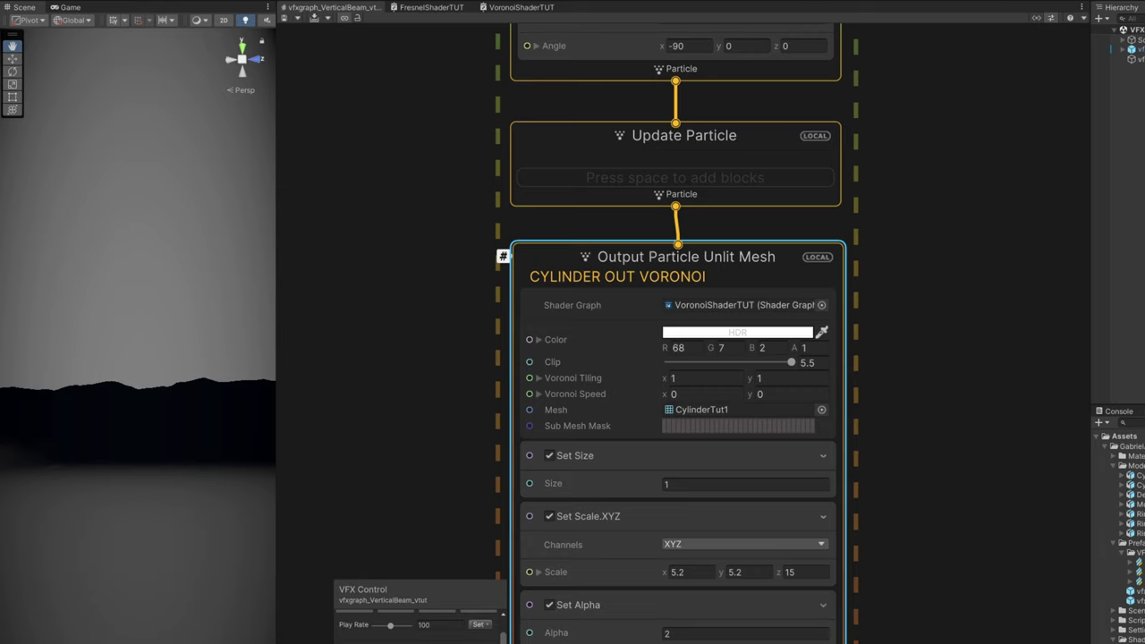
Lower the CYLINDER OUT VORONOI Clip to about 0.513, recompile the effect and control its preview playback
left_click_drag(562, 358, 551, 362)
left_click_drag(780, 368, 733, 367)
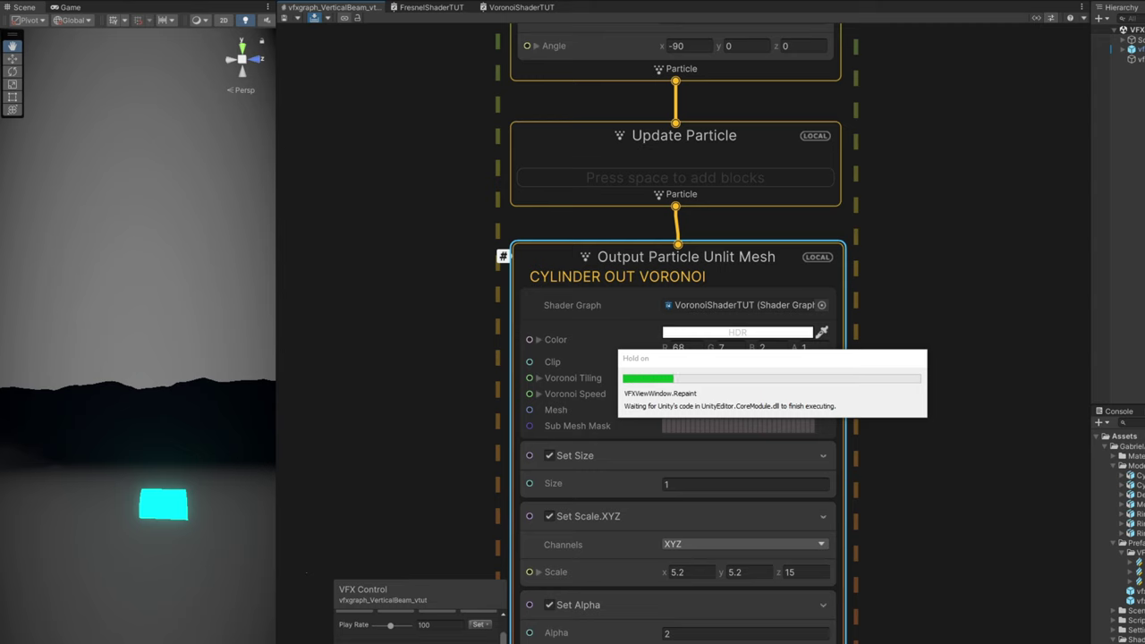
left_click(397, 621)
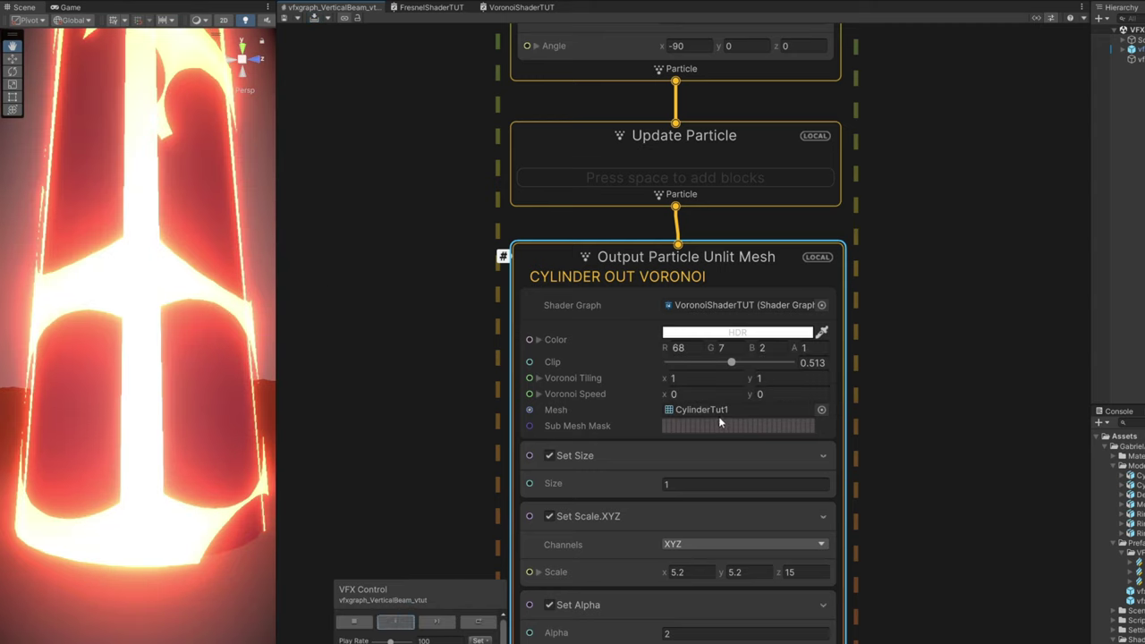
Set Voronoi Tiling to about X 7.48, Y -0.52 and Voronoi Speed Y to 1
scroll(805, 380, "up", 1)
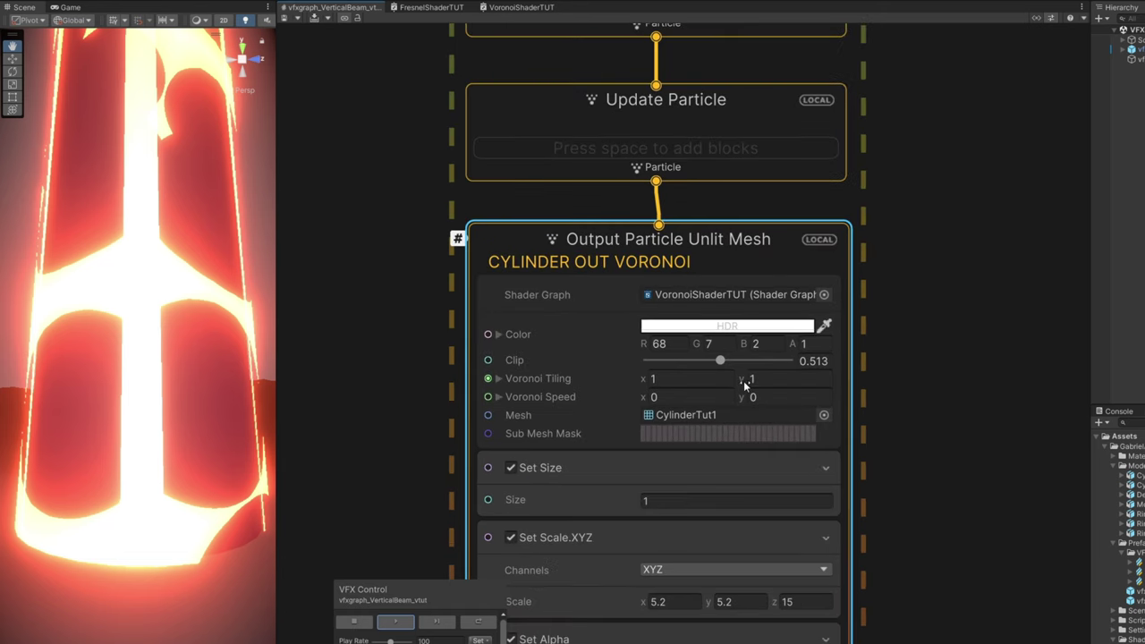
left_click_drag(744, 380, 713, 380)
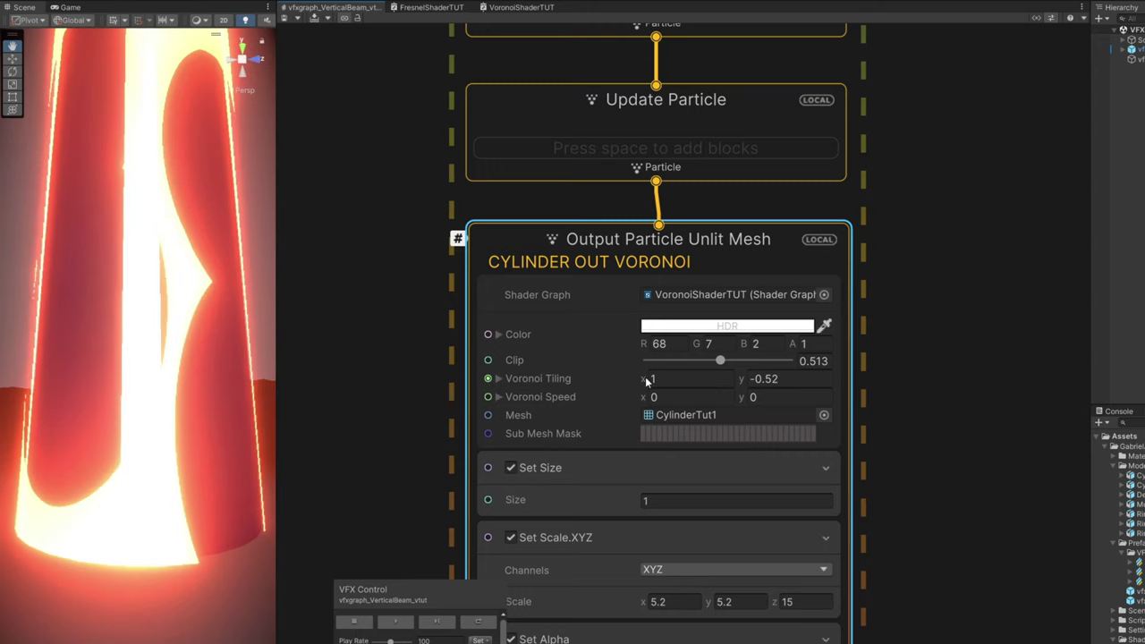
left_click_drag(645, 380, 772, 385)
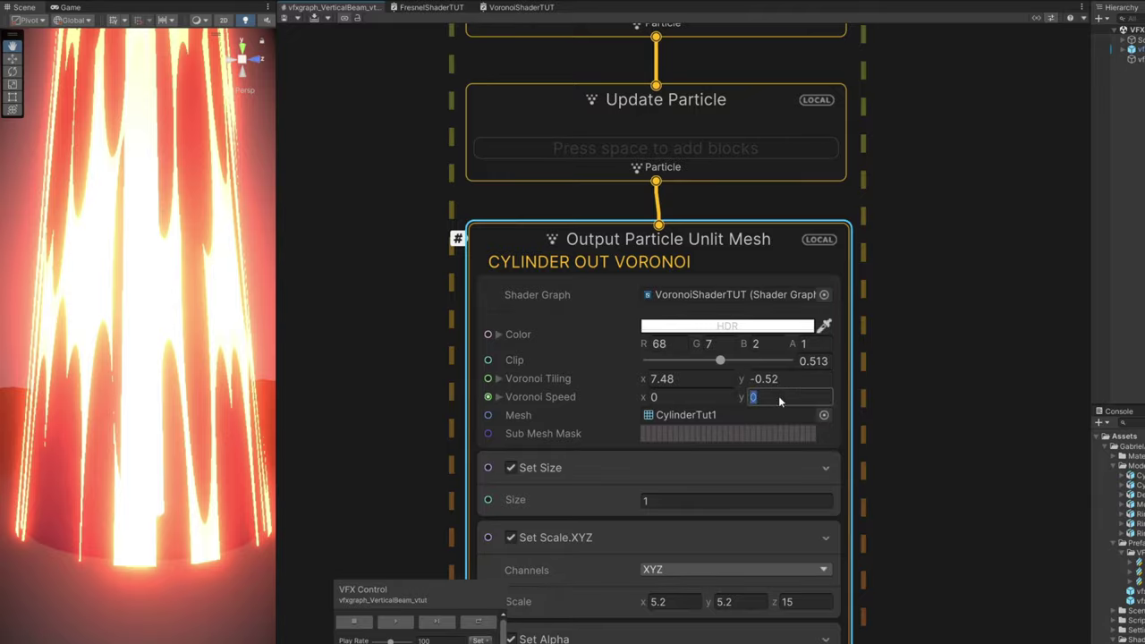
type("1")
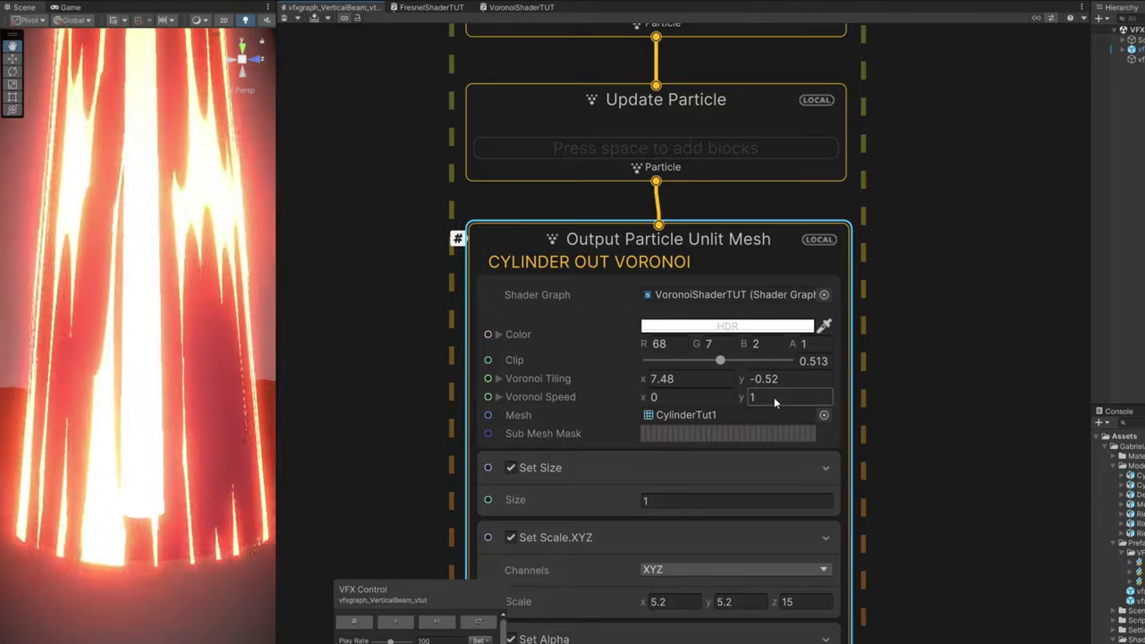
Adjust the CYLINDER OUT VORONOI Clip to about 0.643
mouse_move(721, 360)
left_mouse_down()
mouse_move(770, 361)
mouse_move(690, 363)
mouse_move(756, 365)
mouse_move(744, 365)
left_mouse_up()
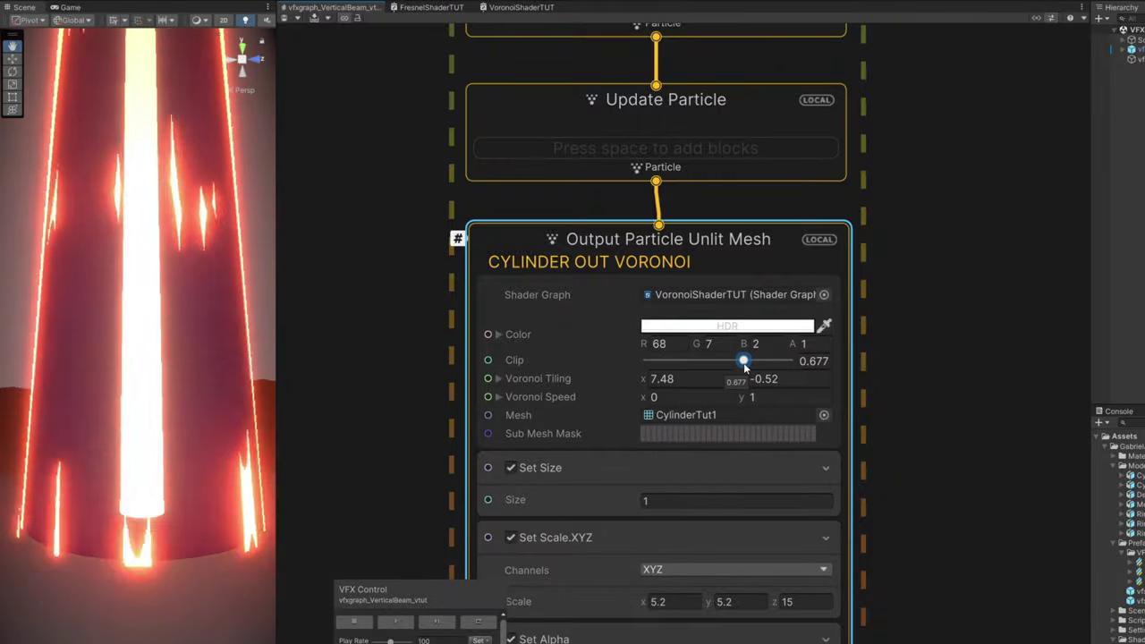
left_click_drag(744, 365, 740, 366)
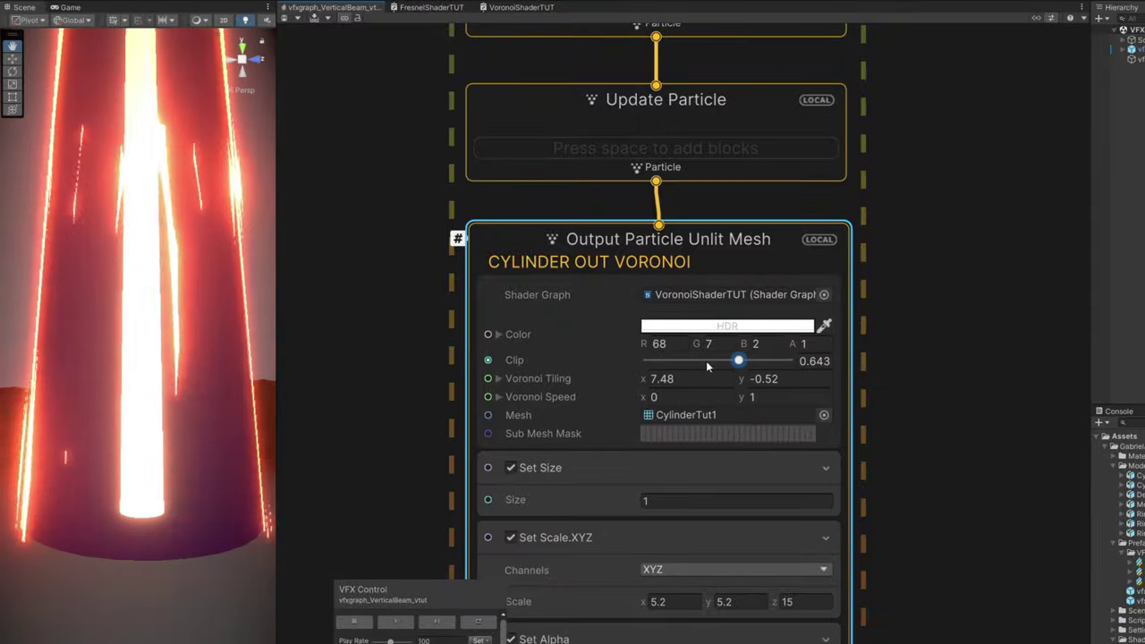
left_click_drag(741, 362, 741, 363)
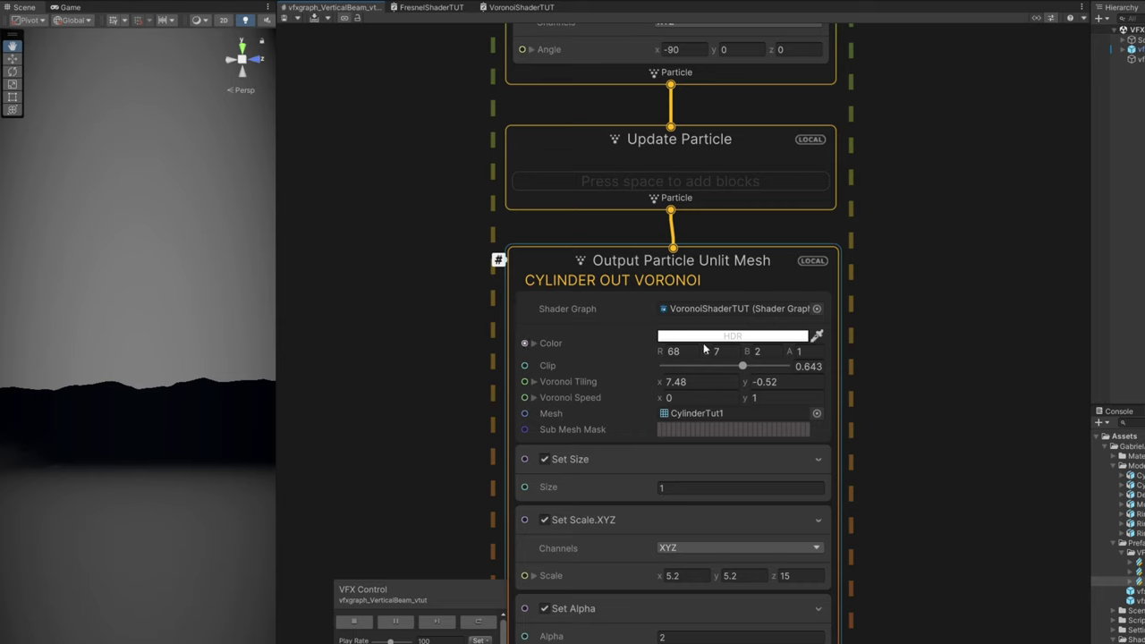
Set the CYLINDER OUT VORONOI Color to R 11.3, G 1.65, B 0.77, A 1.2, then recompile and preview the effect
left_click(690, 352)
type("11.3")
left_click(724, 353)
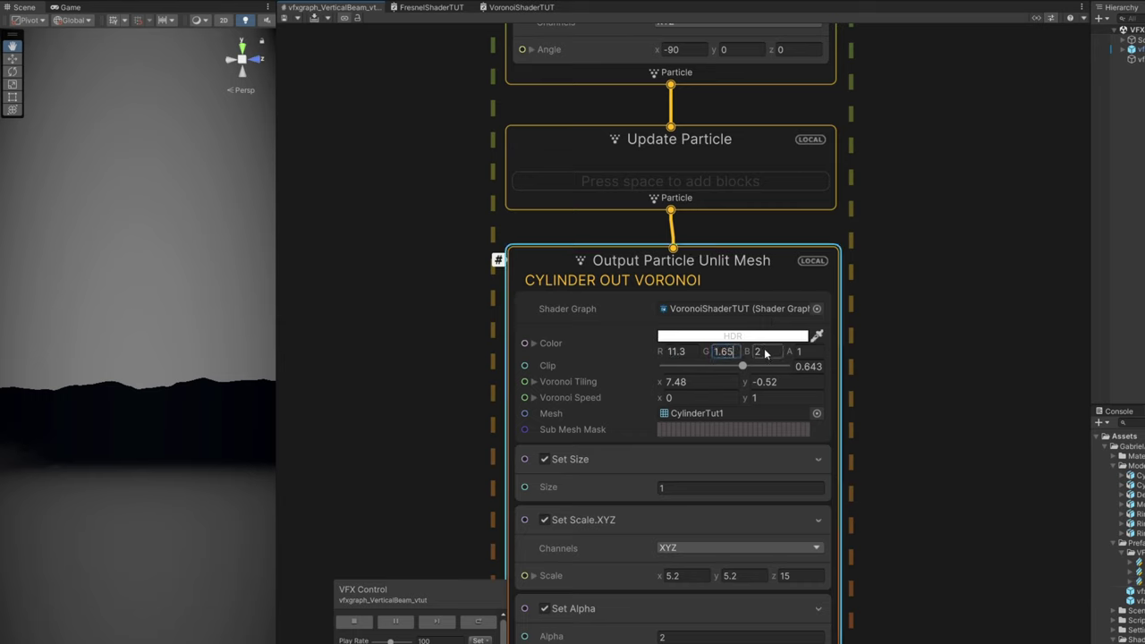
left_click(765, 354)
type(".77")
type("1.2")
left_click(315, 18)
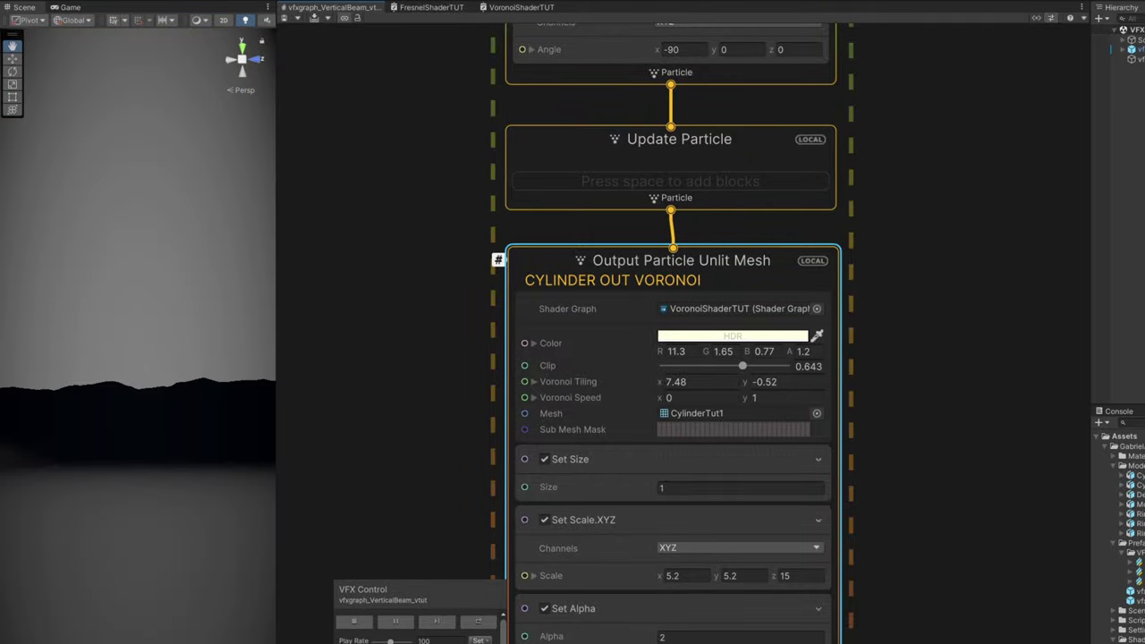
left_click(393, 618)
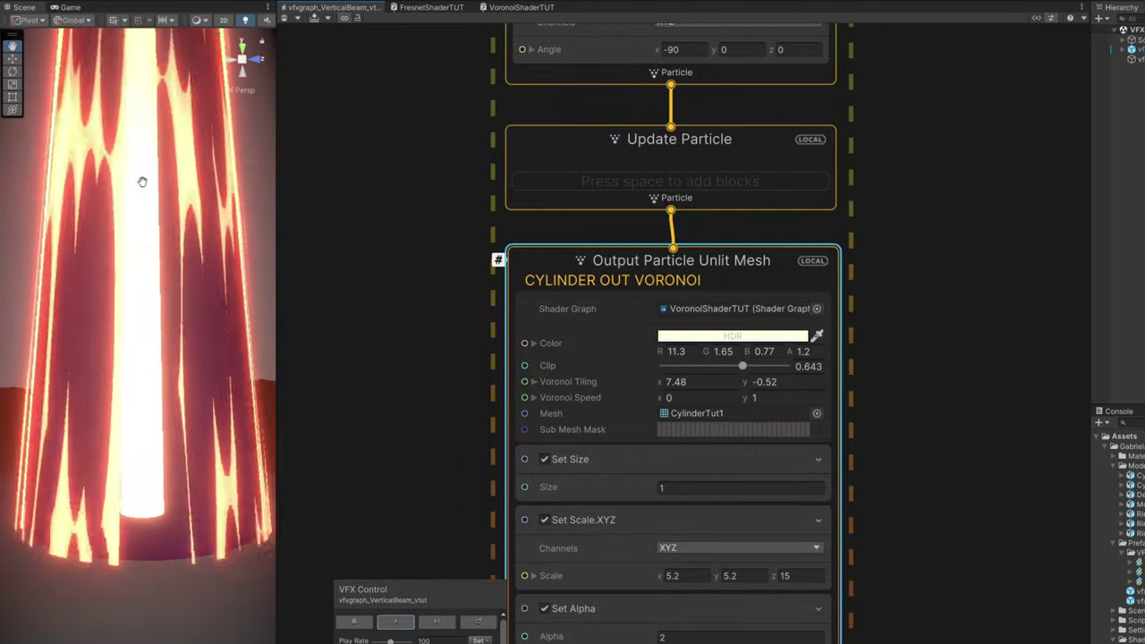
left_click(1118, 581)
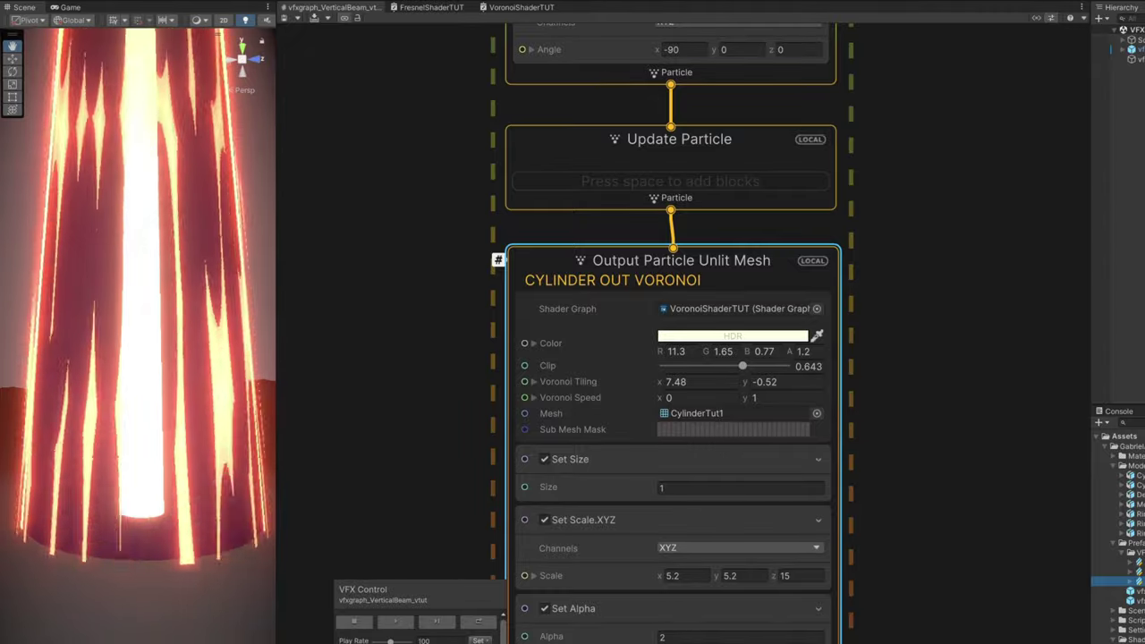
Duplicate the whole CYLINDER OUT VORONOI system, from Spawn to Output, and place the copy beside the original
scroll(850, 493, "down", 6)
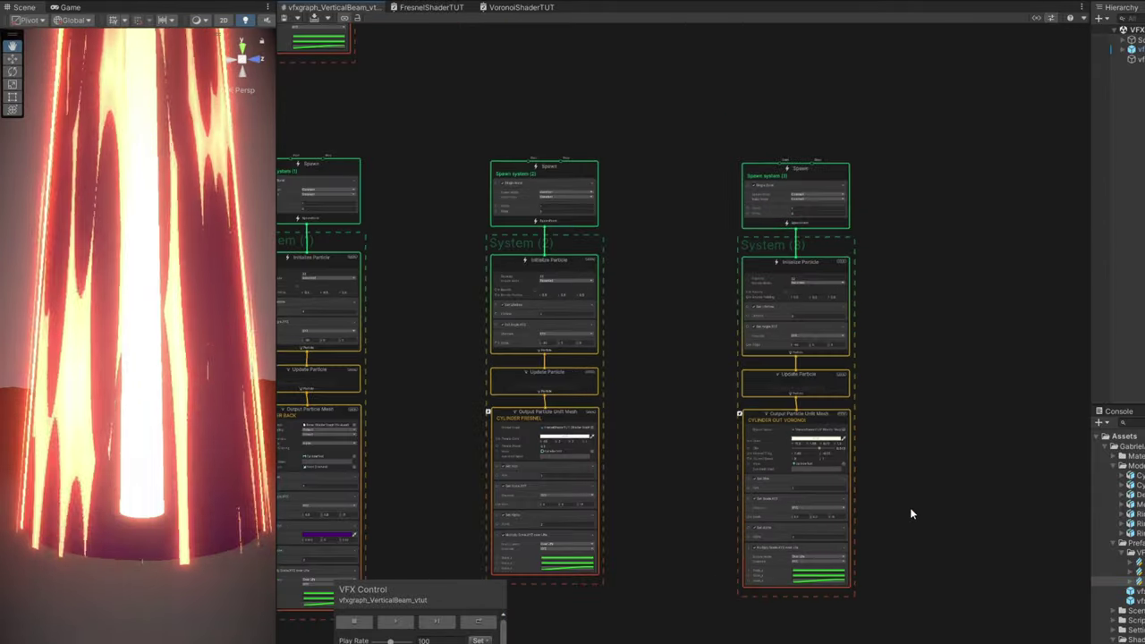
middle_click_drag(911, 510, 907, 549)
left_click_drag(884, 631, 698, 215)
middle_click_drag(970, 283, 616, 297)
left_click(686, 305)
key("ctrl+v")
left_click_drag(700, 322, 644, 234)
Rename the duplicated output as CYLINDER OUT VORONOI 2
scroll(650, 466, "up", 5)
double_click(795, 496)
left_click(800, 494)
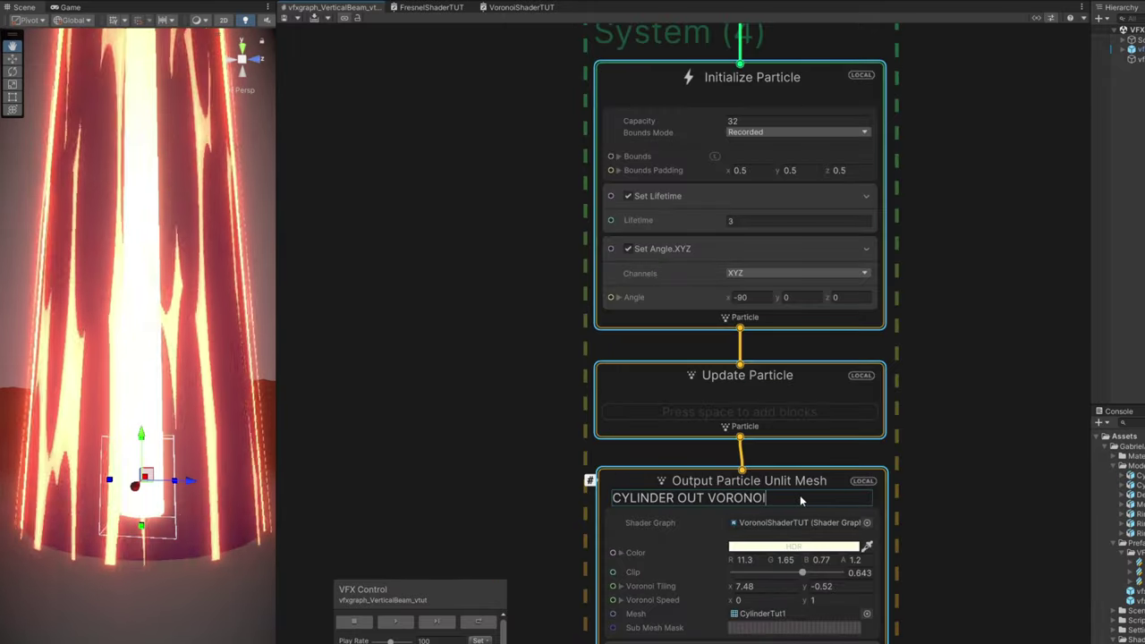
type("2")
key("Return")
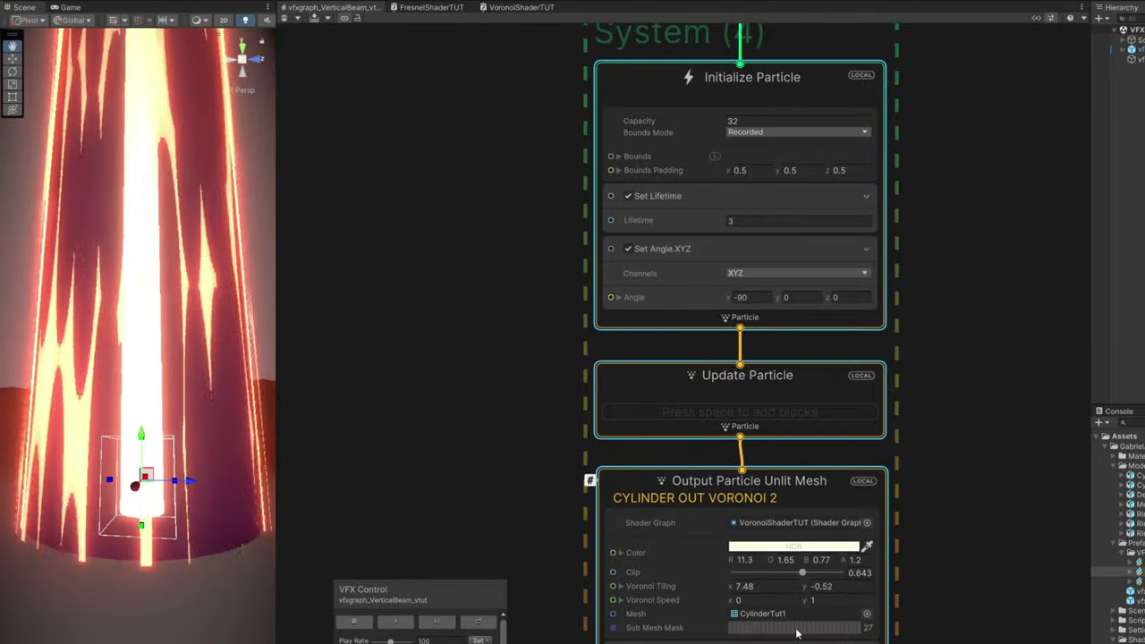
Set the X and Y scale of CYLINDER OUT VORONOI 2 to 5.4
scroll(772, 632, "up", 1)
middle_click_drag(820, 643, 815, 619)
left_click(751, 629)
type("5.4")
left_click(799, 623)
type("5")
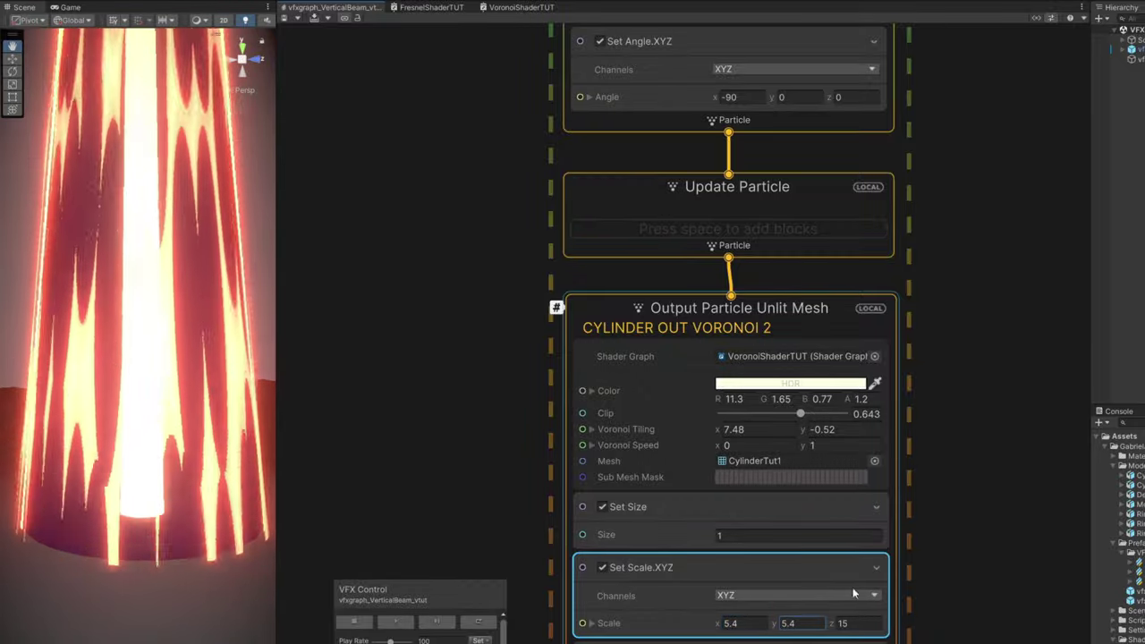
Set Voronoi Speed Y to 1.2 and Voronoi Tiling Y to -0.3 on CYLINDER OUT VORONOI 2
left_click(847, 446)
type("1.2")
left_click(854, 430)
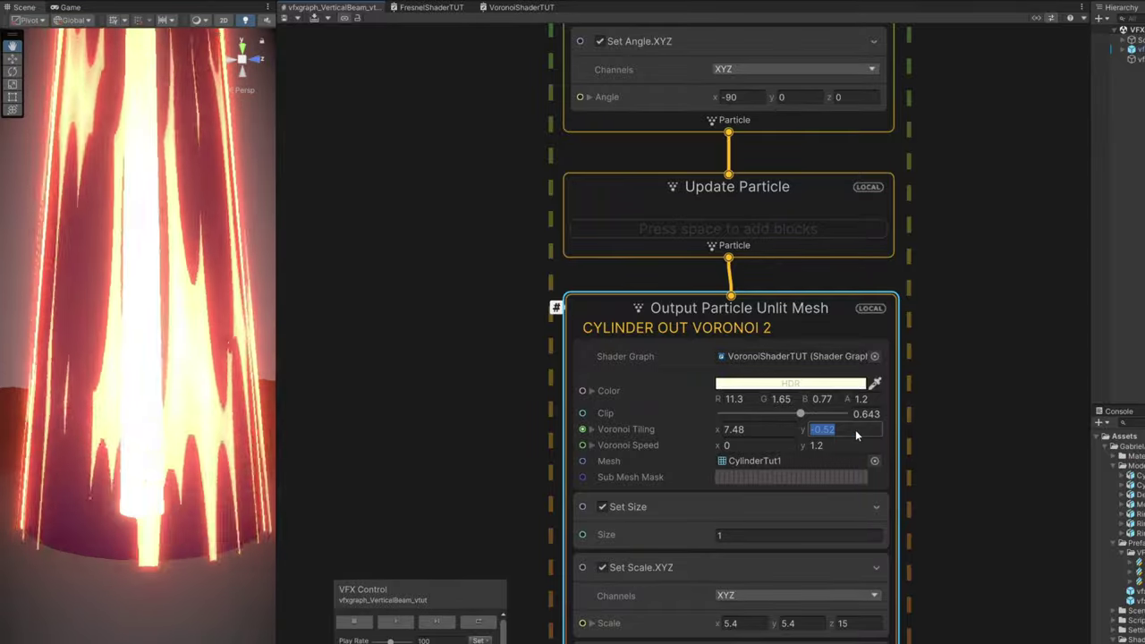
type("-.3")
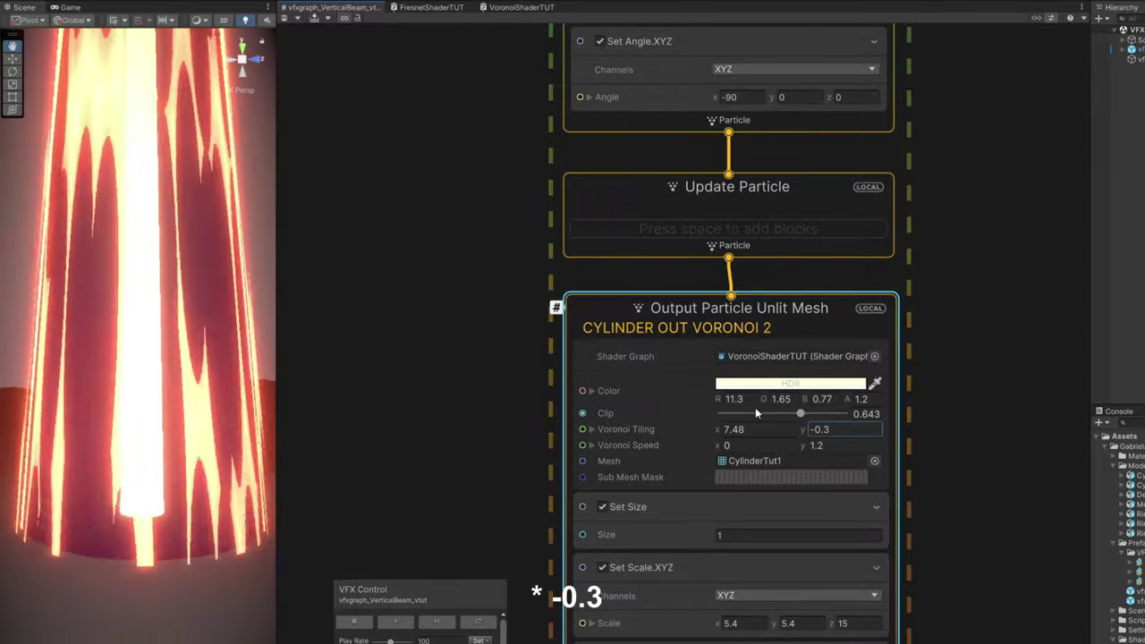
Set the CYLINDER OUT VORONOI 2 Color to B 11.3 and R 0.77, and recompile the effect
left_click(823, 400)
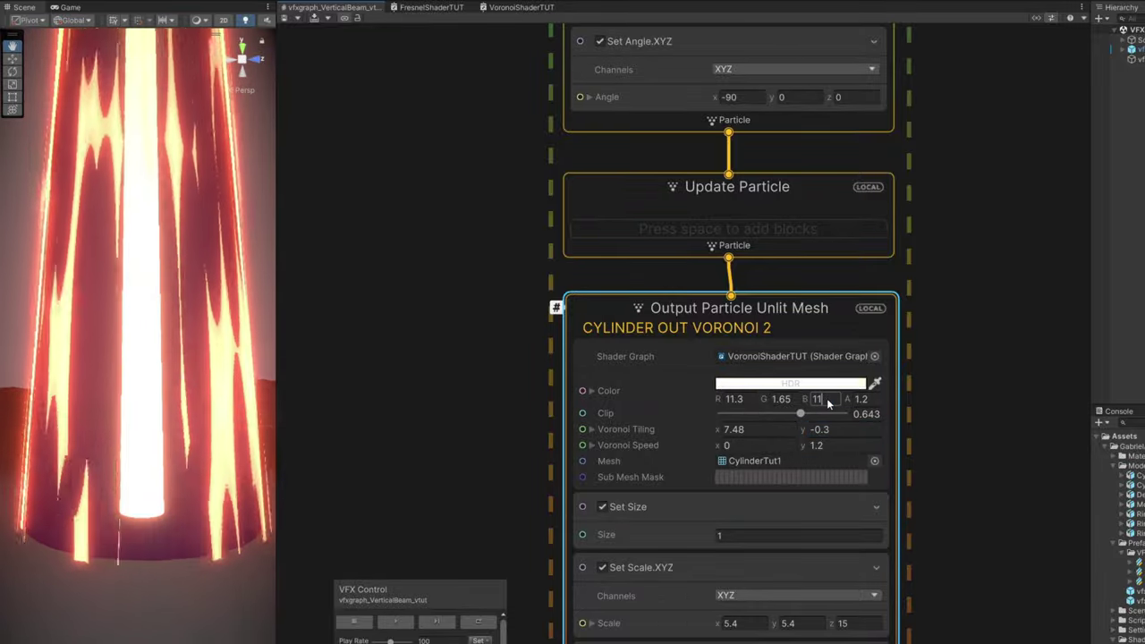
left_click(744, 400)
type("0.77")
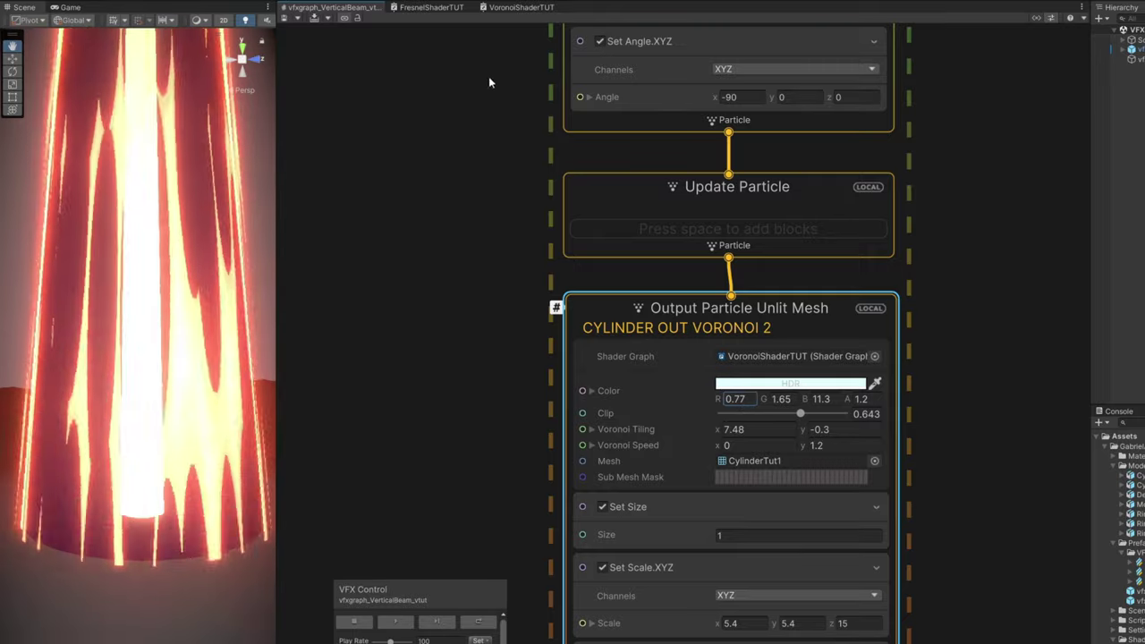
left_click(314, 18)
left_click(314, 19)
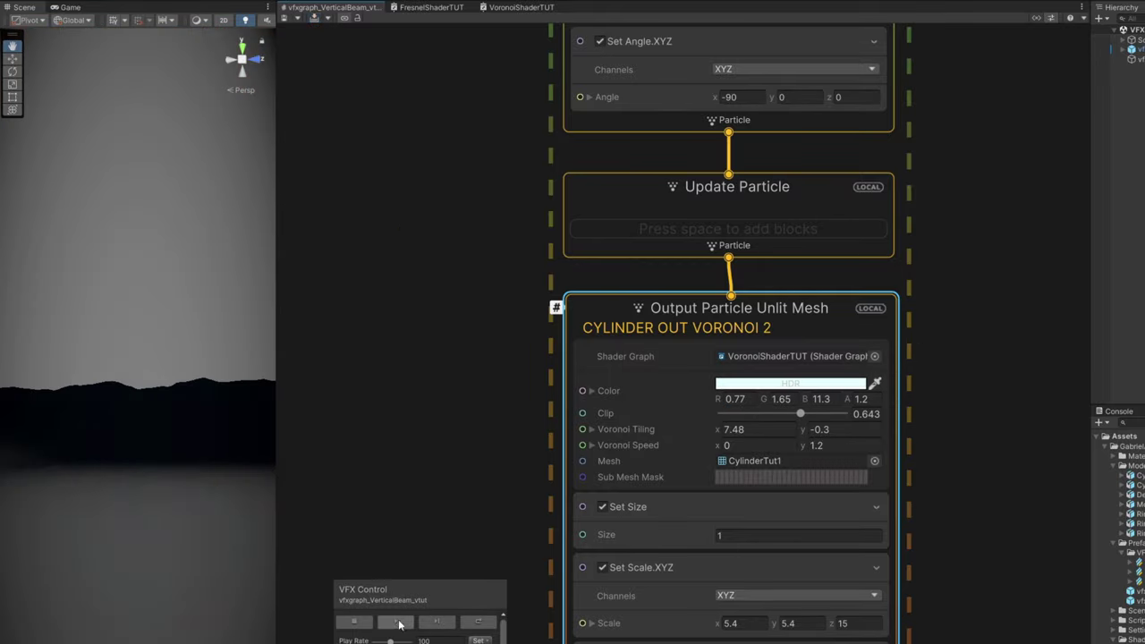
Set the Clip of CYLINDER OUT VORONOI 2 to about 0.81, save the effect and replay it
left_click(399, 625)
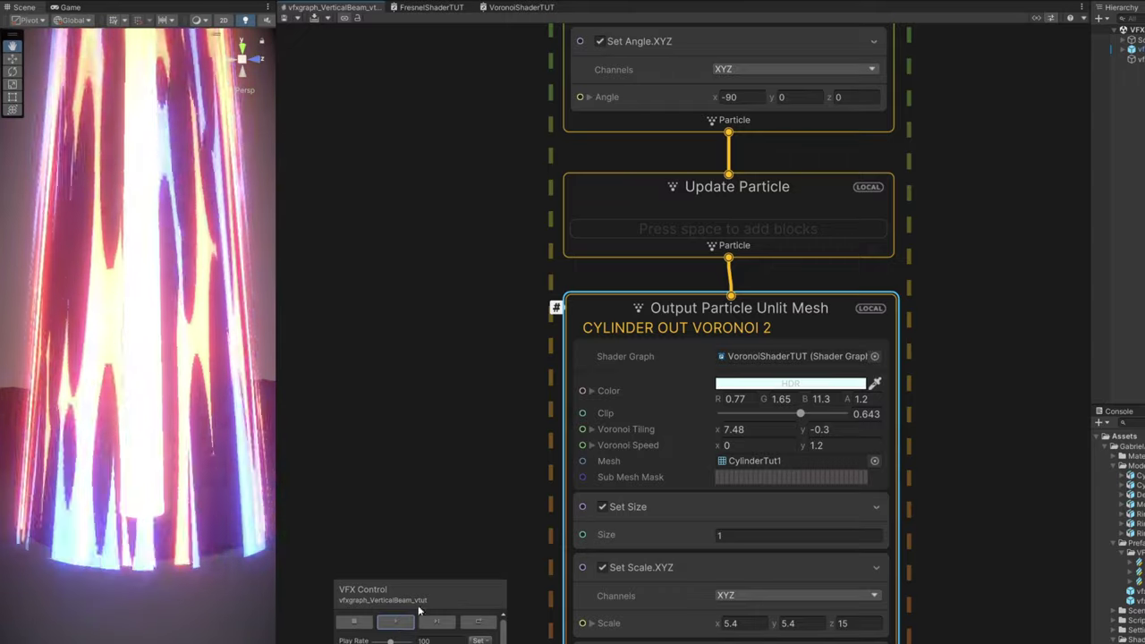
left_click_drag(800, 415, 824, 429)
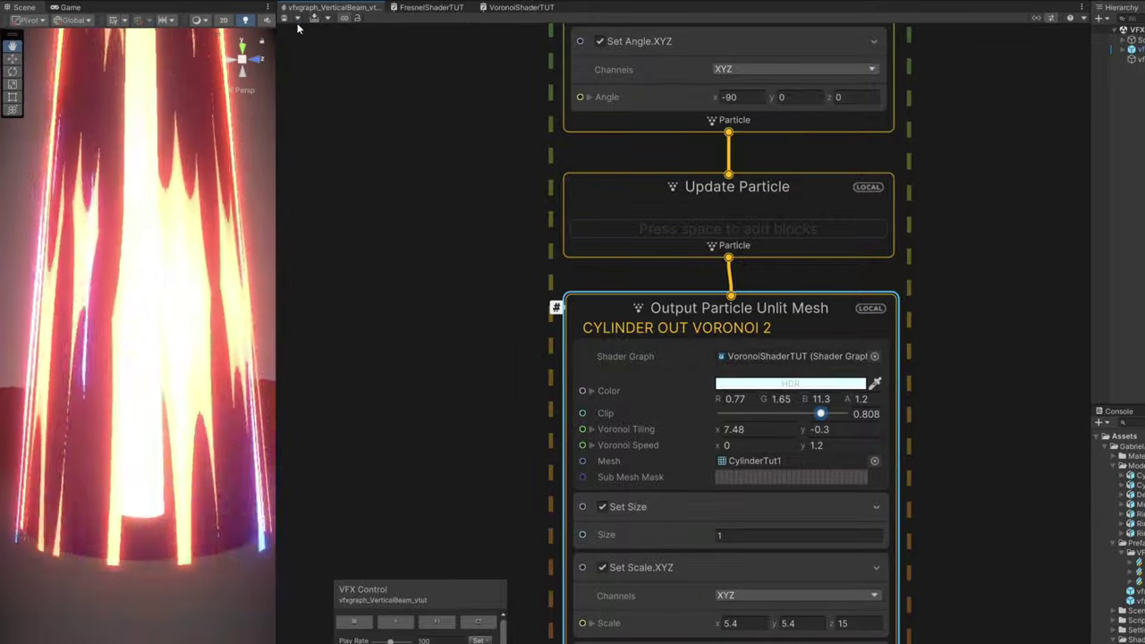
left_click(285, 18)
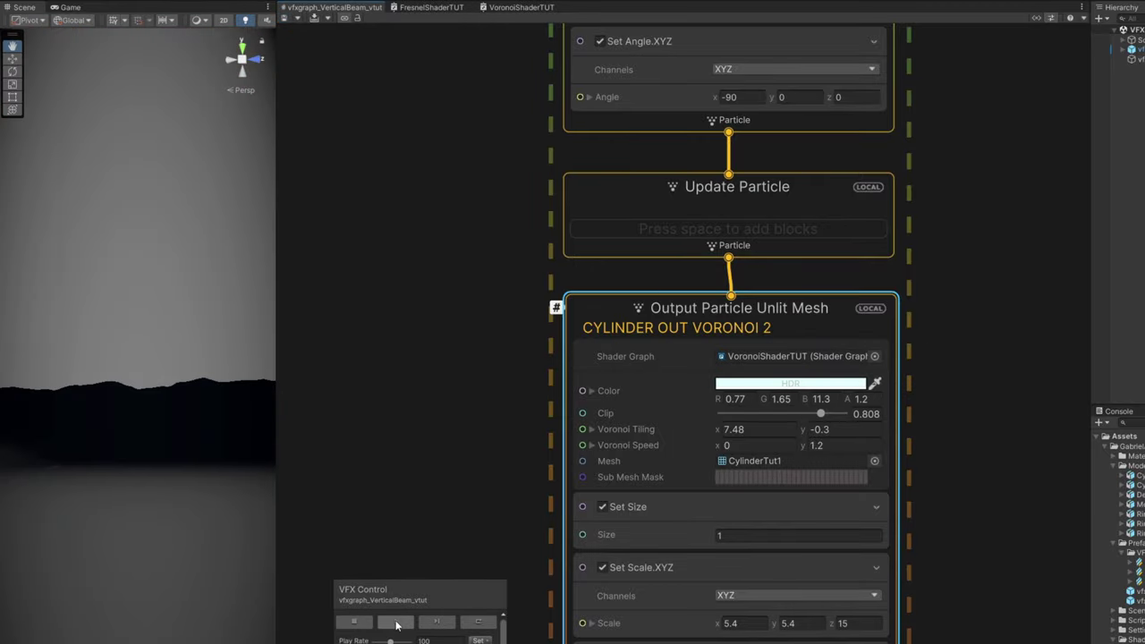
left_click(396, 624)
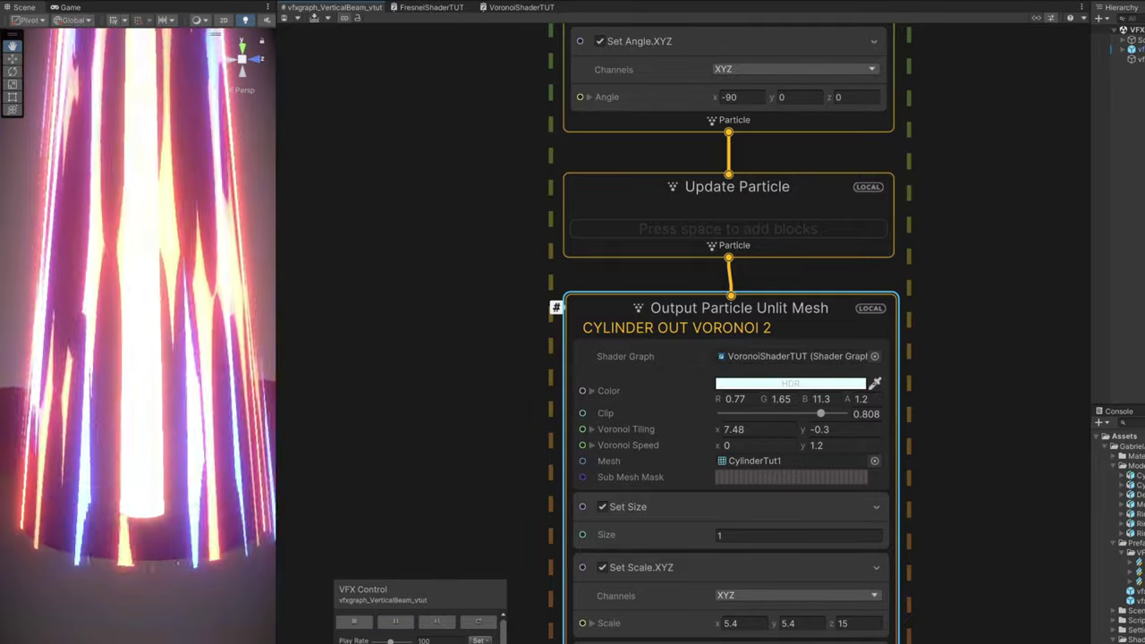
Add an exposed AnimationCurve property to the VFX graph and name it CylinderGrowXY
left_click(1035, 18)
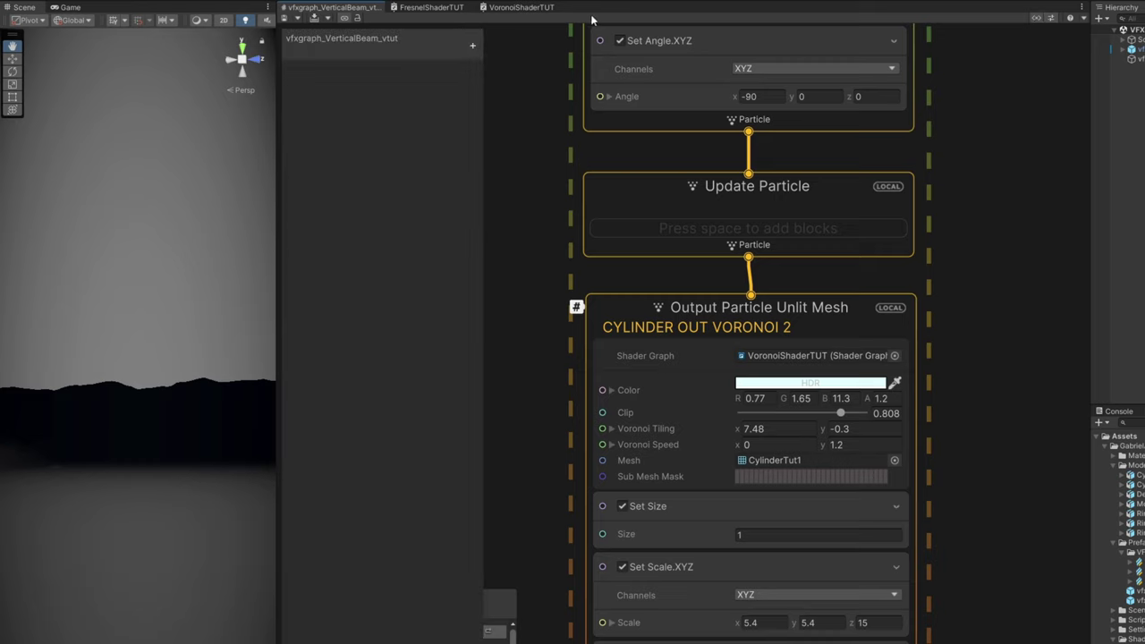
left_click(477, 46)
left_click(509, 68)
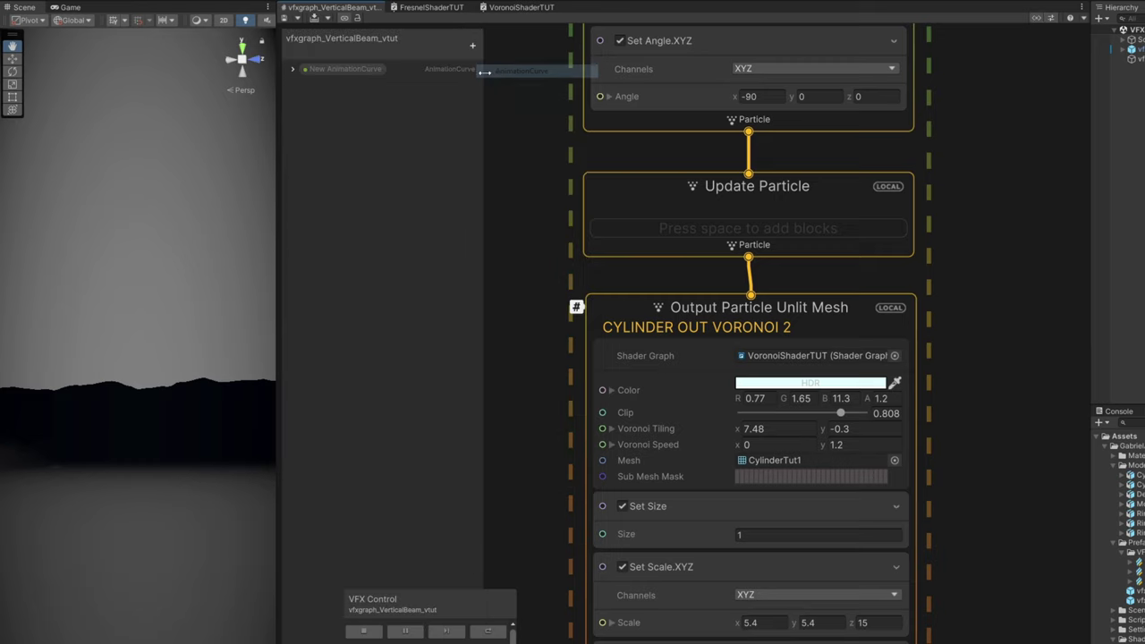
type("CylinderGrowXY")
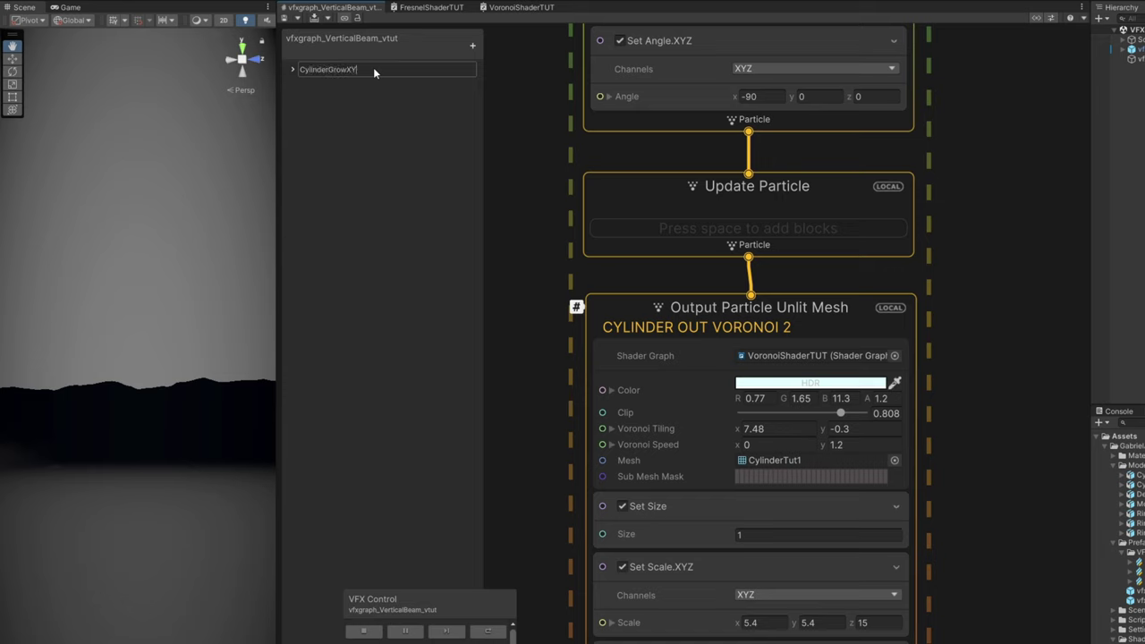
key("Return")
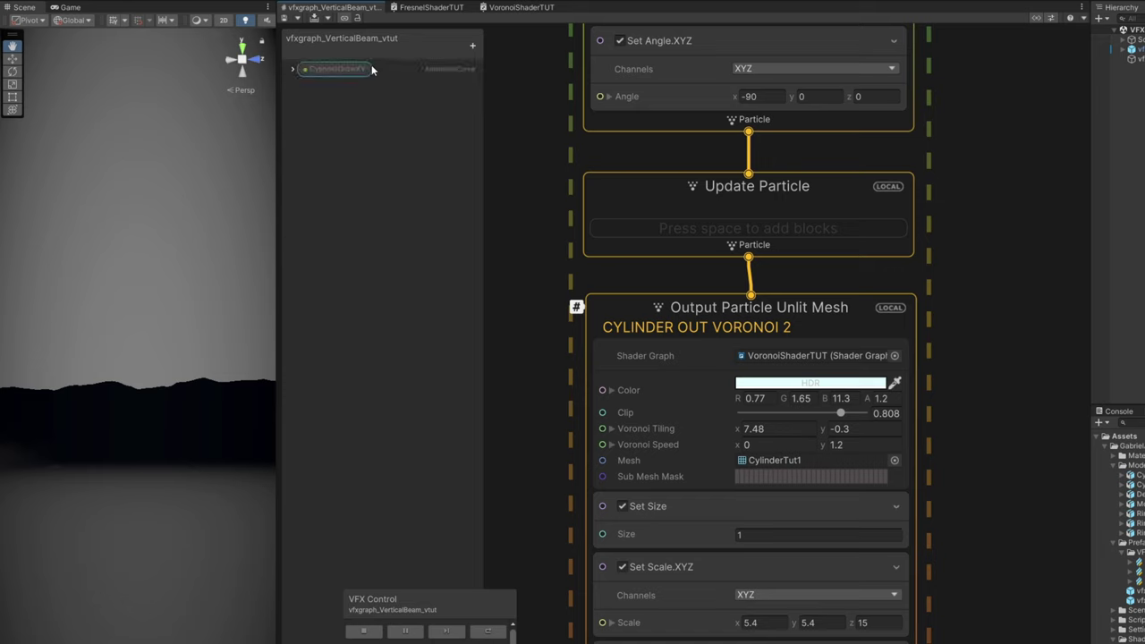
Place the CylinderGrowXY property in the graph and connect it to Scale_x and Scale_y of CYLINDER OUT VORONOI 2's Multiply Scale over Life
left_click_drag(516, 435, 532, 426)
middle_click_drag(532, 426, 663, 235)
left_click_drag(663, 239, 732, 613)
left_click_drag(638, 583, 636, 593)
Copy the CylinderGrowXY node and connect copies to Scale_x and Scale_y on the first outer Voronoi, fresnel and back cylinder outputs
key("ctrl+c")
middle_click_drag(637, 597, 715, 504)
key("ctrl+v")
left_click_drag(726, 582, 780, 613)
middle_click_drag(609, 483, 699, 415)
scroll(700, 414, "down", 4)
scroll(700, 414, "up", 3)
key("ctrl+v")
left_click_drag(702, 485, 739, 481)
left_click_drag(702, 486, 729, 495)
middle_click_drag(573, 483, 737, 401)
key("ctrl+v")
left_click_drag(749, 315, 678, 470)
left_click_drag(730, 470, 805, 478)
Paste another CylinderGrowXY node beside CYLINDER CORE and connect it to Scale_x and Scale_y of its Multiply Scale over Life
scroll(780, 480, "down", 6)
middle_click_drag(769, 179, 779, 537)
key("ctrl+v")
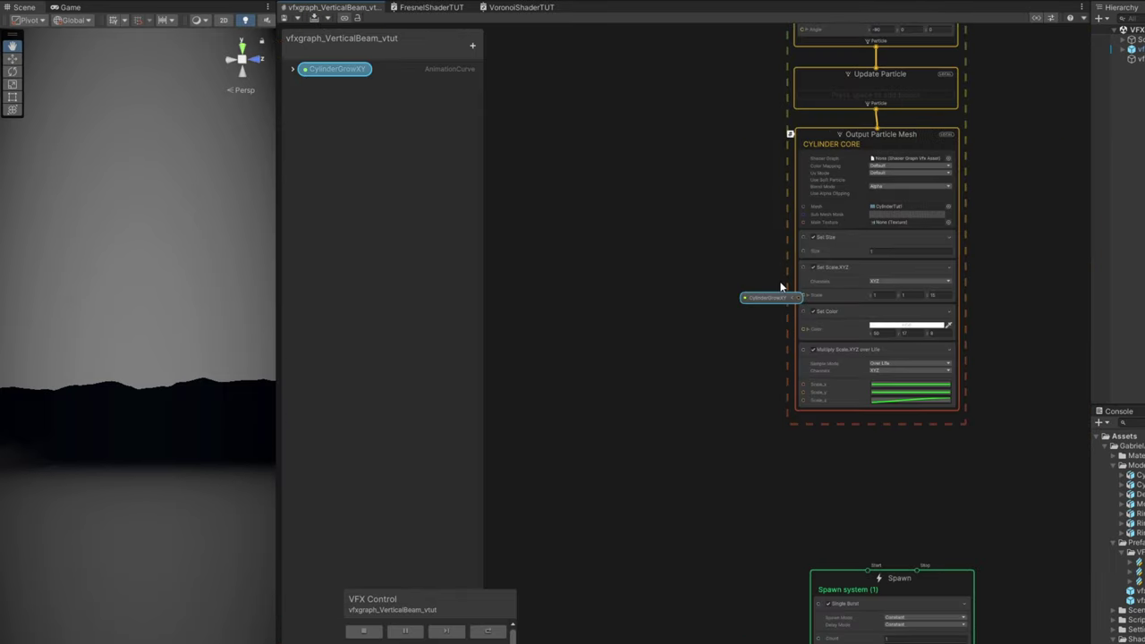
scroll(783, 390, "up", 5)
left_click_drag(765, 294, 805, 378)
left_click_drag(744, 349, 805, 394)
Add keys at value 1 near both ends of the CylinderGrowXY curve and lower its first and last keys to 0
left_click(293, 69)
left_click(420, 93)
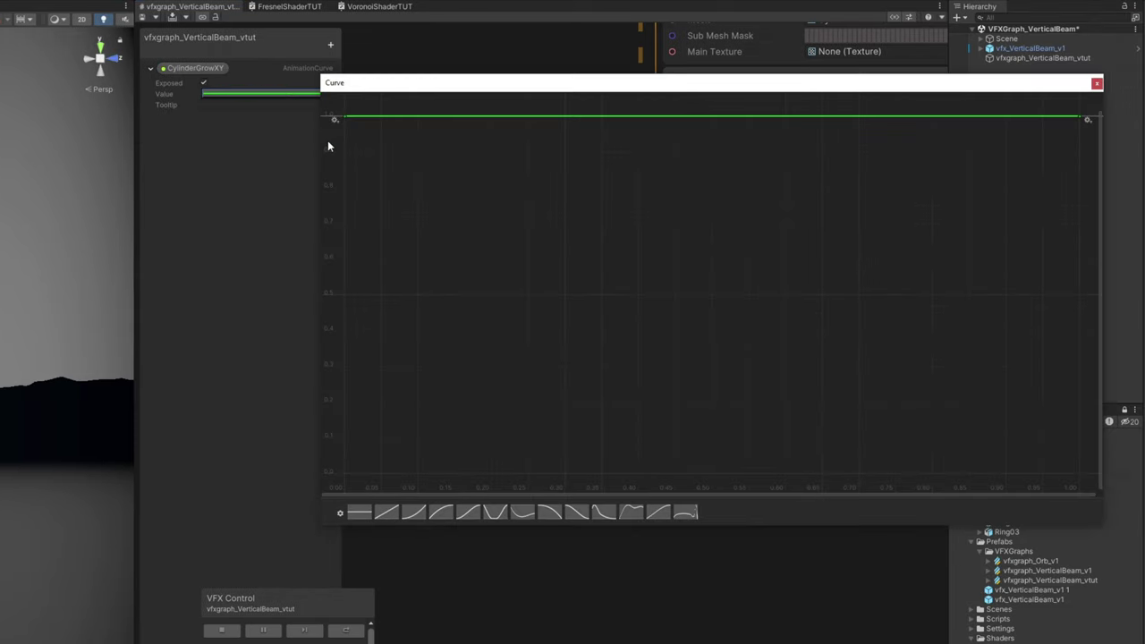
right_click(1006, 117)
left_click(1020, 119)
left_click_drag(1083, 118, 1080, 476)
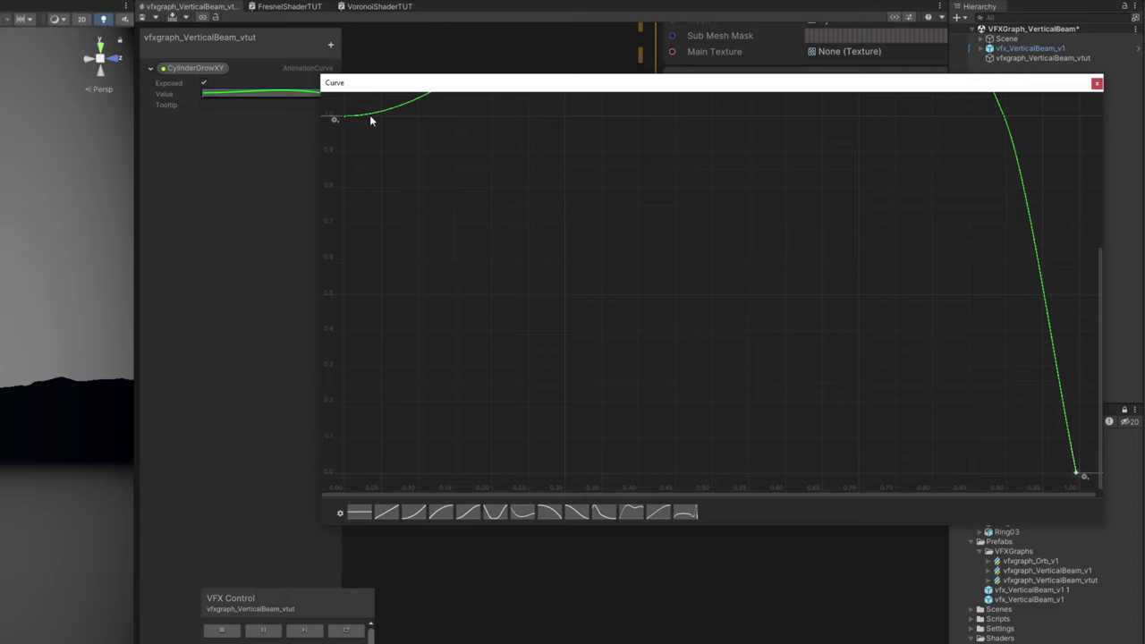
right_click(369, 116)
left_click(394, 117)
left_click_drag(347, 123, 349, 481)
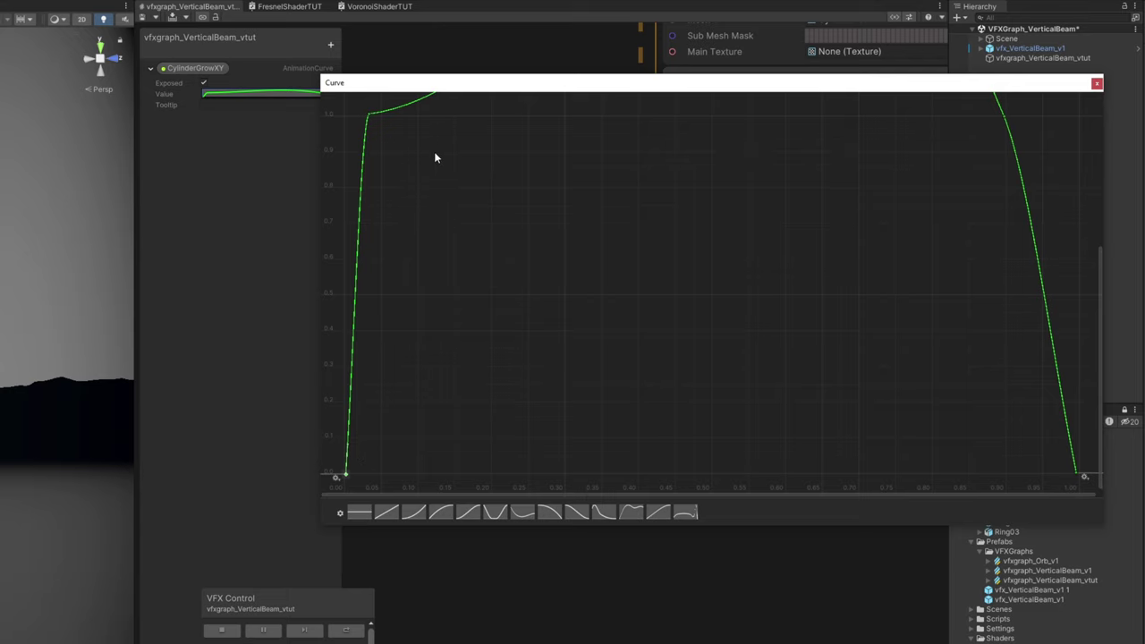
Shape the curve's start with a peak of about 1.24 near time 0.05 and a dip to about 0.65 near 0.1
right_click(407, 124)
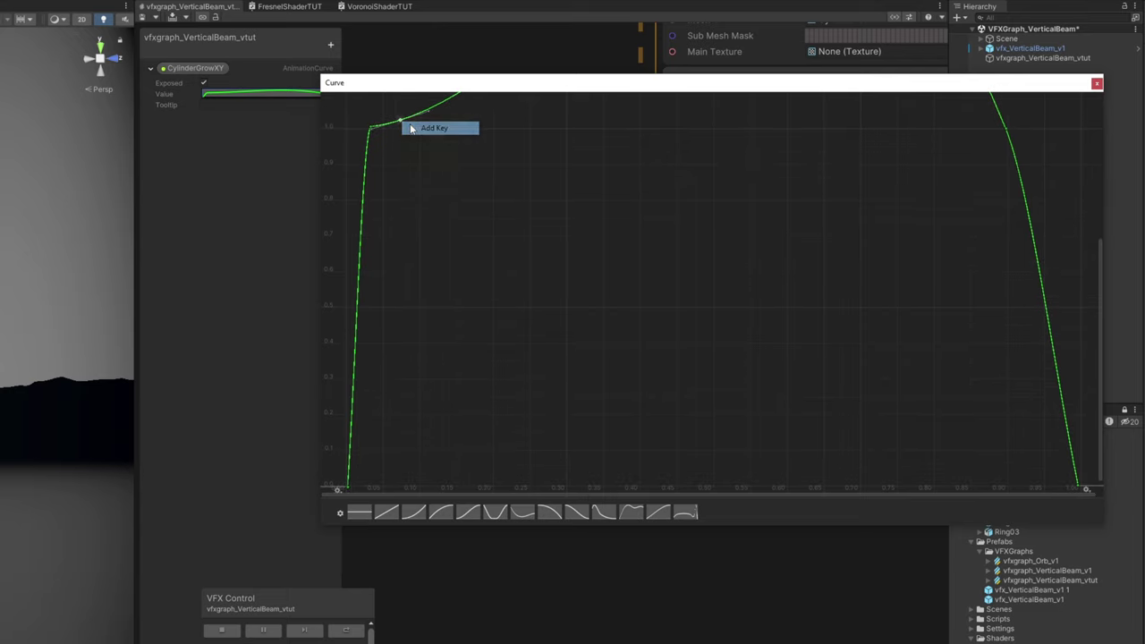
left_click(408, 128)
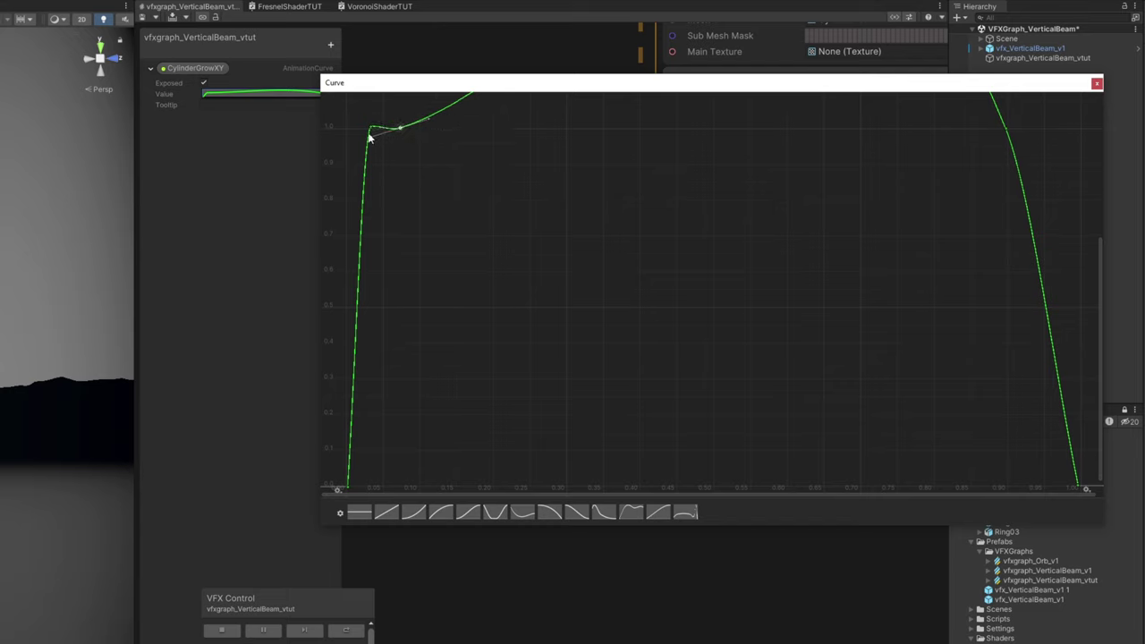
left_click_drag(369, 136, 375, 105)
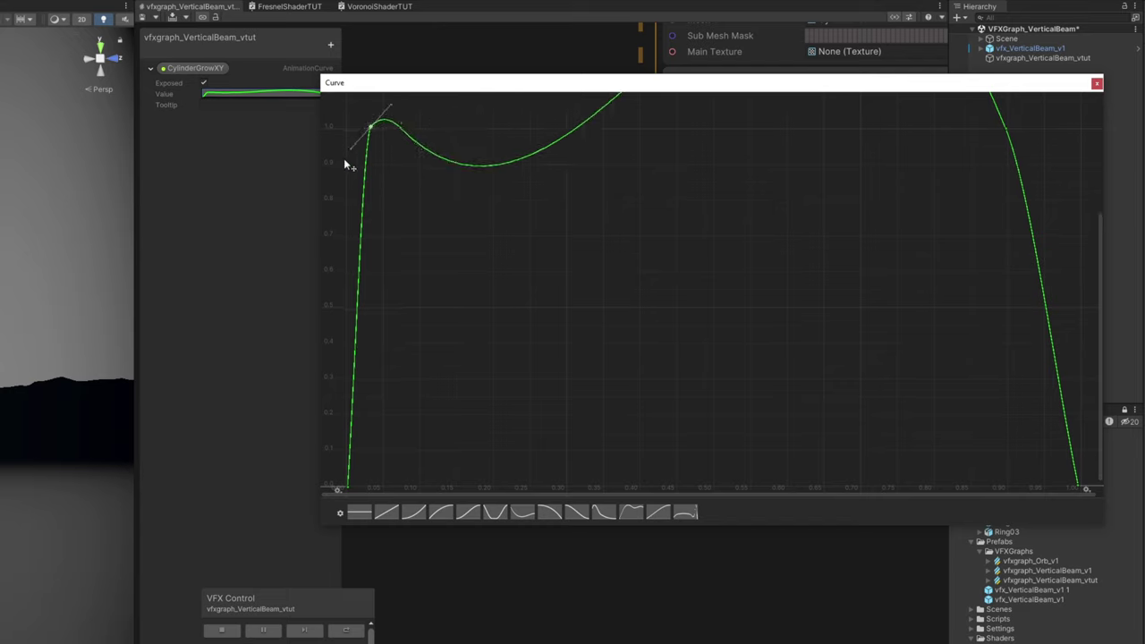
left_click_drag(349, 167, 400, 185)
right_click(452, 221)
left_click(457, 223)
left_click_drag(444, 219, 424, 307)
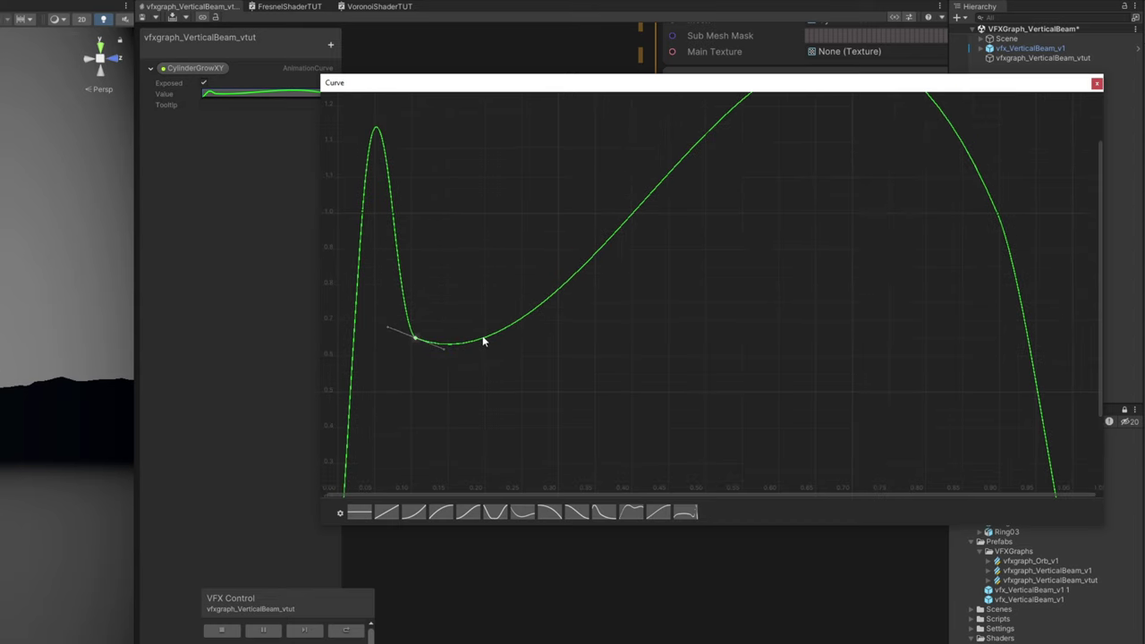
Add wave keys to the curve with crests of about 1.07 near 0.2 and 0.4 and troughs of about 0.97 near 0.3 and 0.5
right_click(485, 337)
left_click(501, 345)
left_click_drag(487, 338, 558, 211)
right_click(528, 165)
left_click(537, 171)
right_click(638, 187)
left_click(664, 195)
left_click_drag(636, 187, 605, 180)
right_click(720, 155)
left_click(723, 158)
left_click_drag(718, 153, 705, 220)
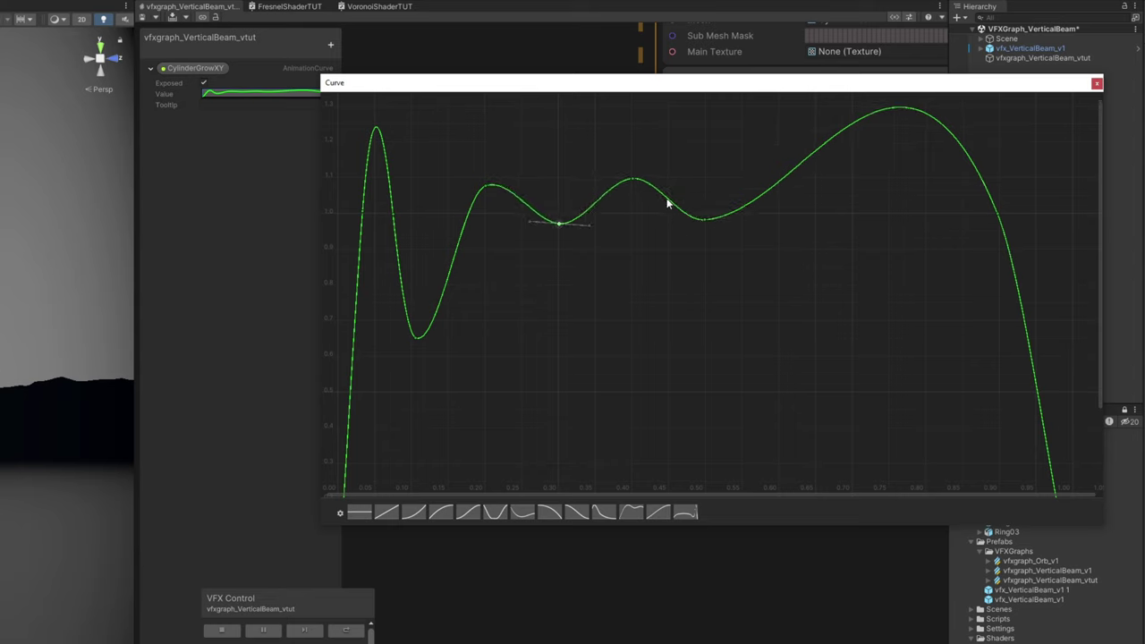
left_click_drag(632, 182, 630, 190)
left_click_drag(705, 220, 705, 228)
Continue the wave with crests of about 1.07 near 0.6 and 0.8 and a trough of about 0.96 near 0.7
right_click(780, 183)
left_click(795, 191)
left_click_drag(780, 186, 753, 196)
right_click(828, 166)
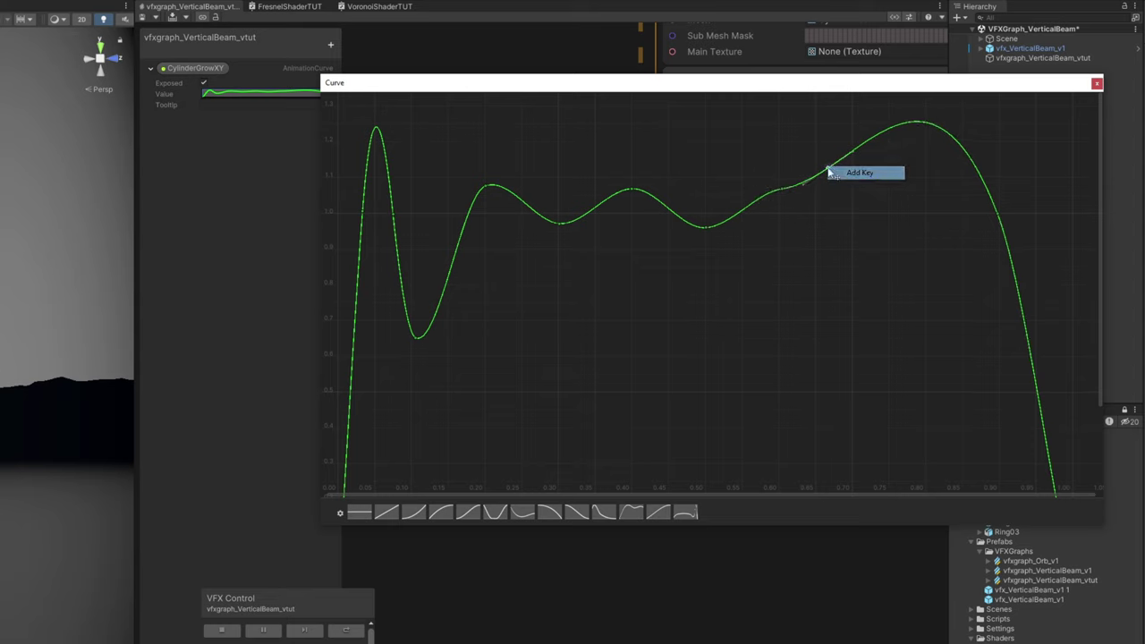
left_click(863, 172)
left_click_drag(828, 166, 856, 223)
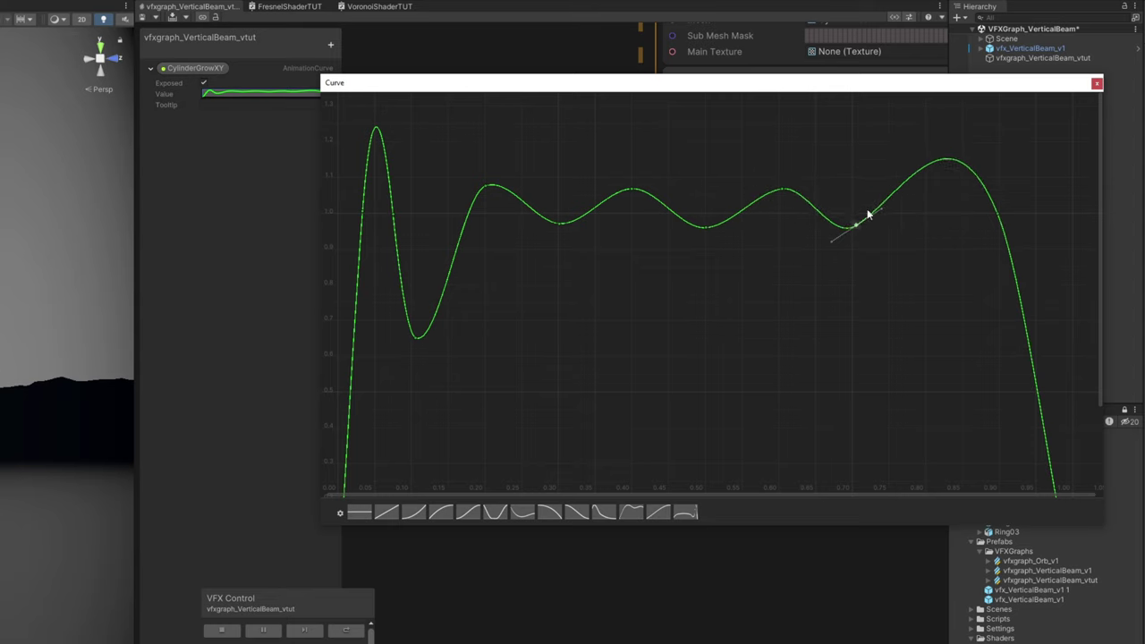
right_click(924, 170)
left_click(933, 173)
left_click_drag(925, 173, 900, 195)
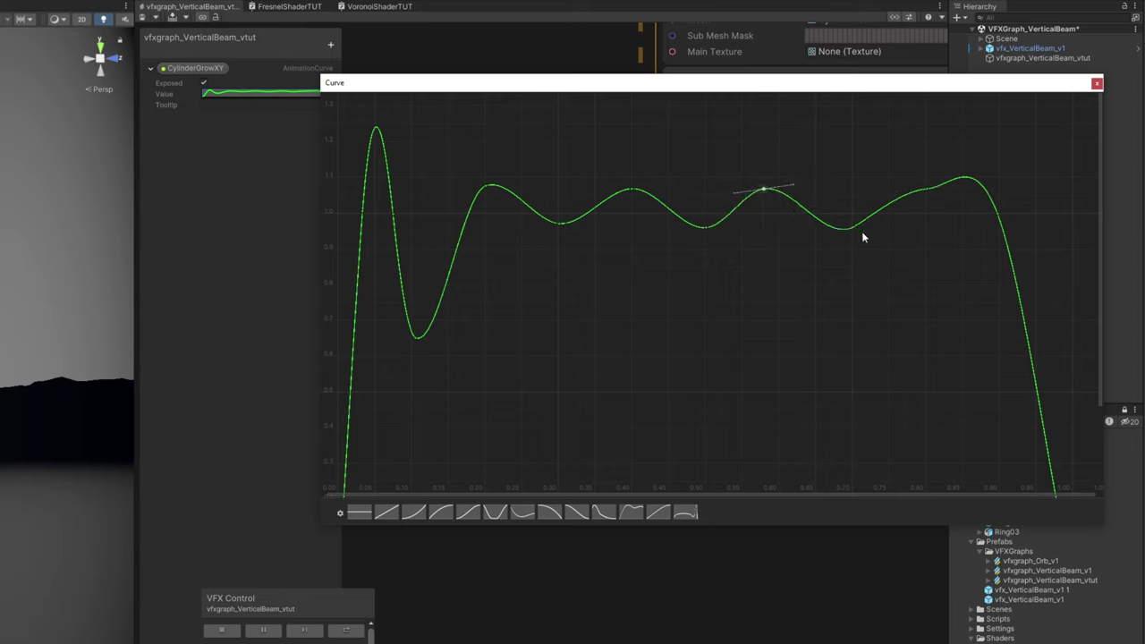
Shift the curve's last trough and crest to about 0.65 and 0.71, add a trough of about 0.92 near 0.8, and save the effect
left_click_drag(856, 226, 819, 225)
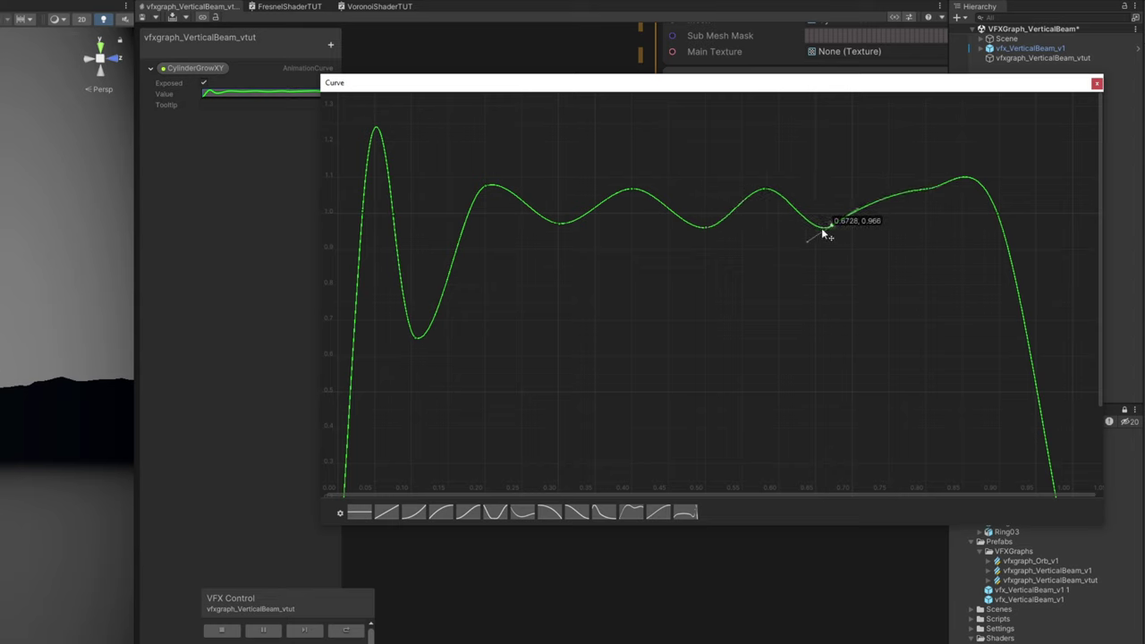
left_click_drag(928, 187, 862, 184)
right_click(928, 165)
left_click(931, 166)
left_click_drag(928, 163, 921, 241)
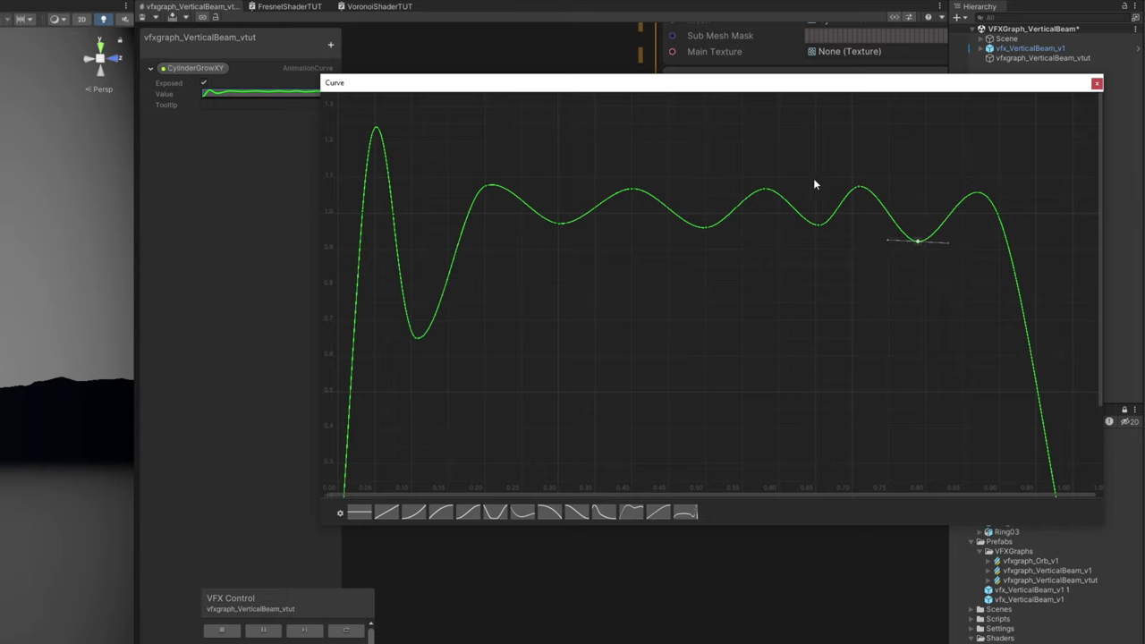
scroll(610, 300, "down", 3)
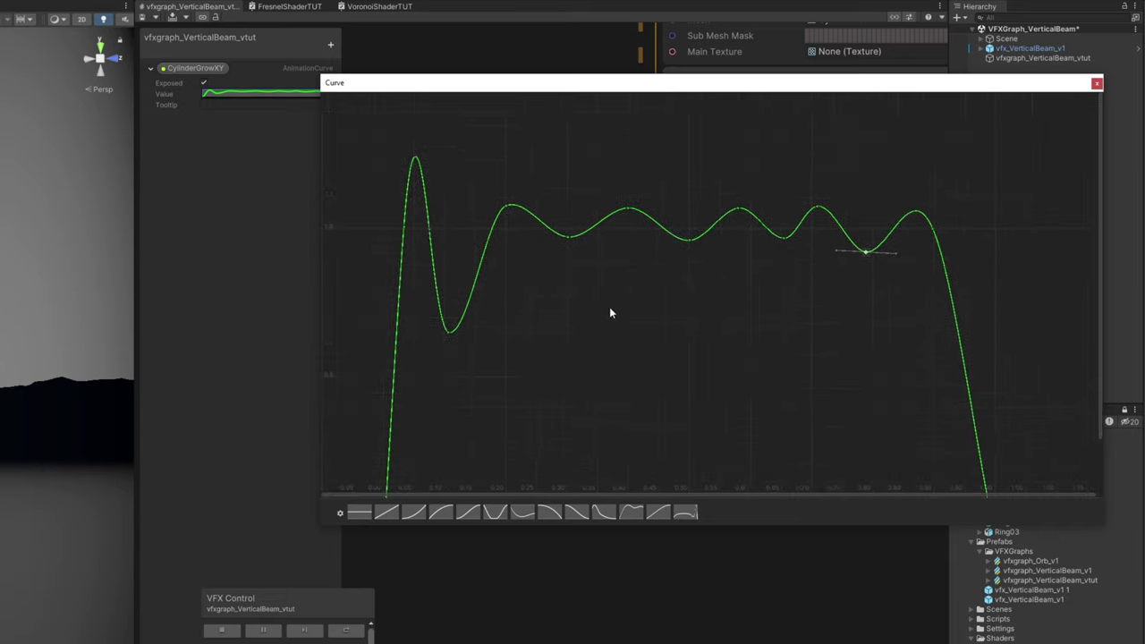
left_click(1098, 83)
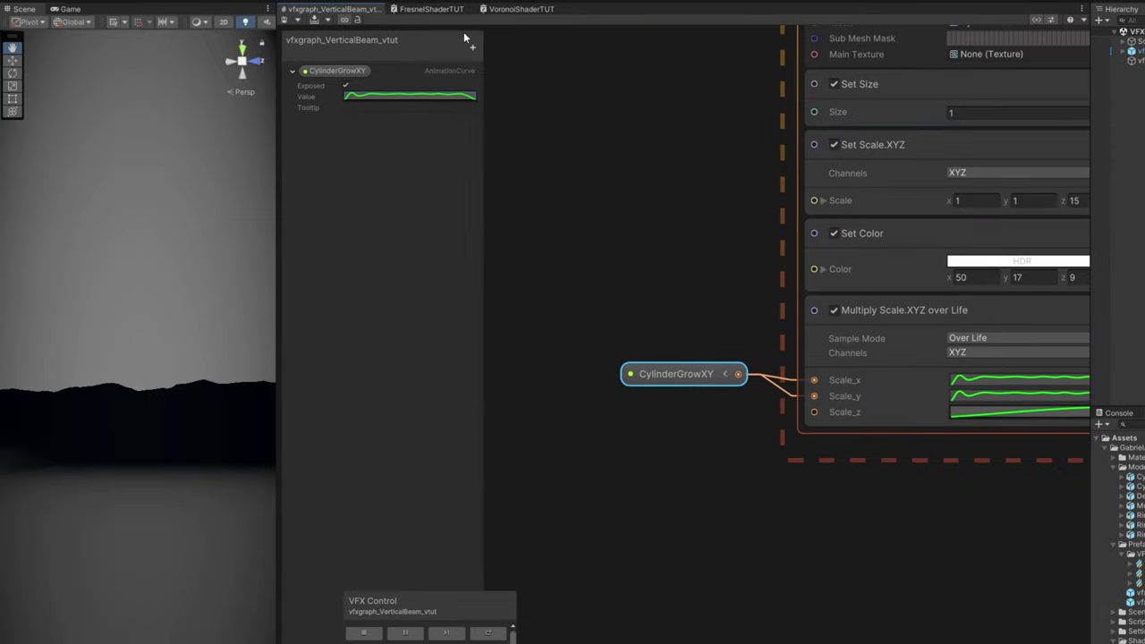
left_click(284, 23)
left_click(1135, 60)
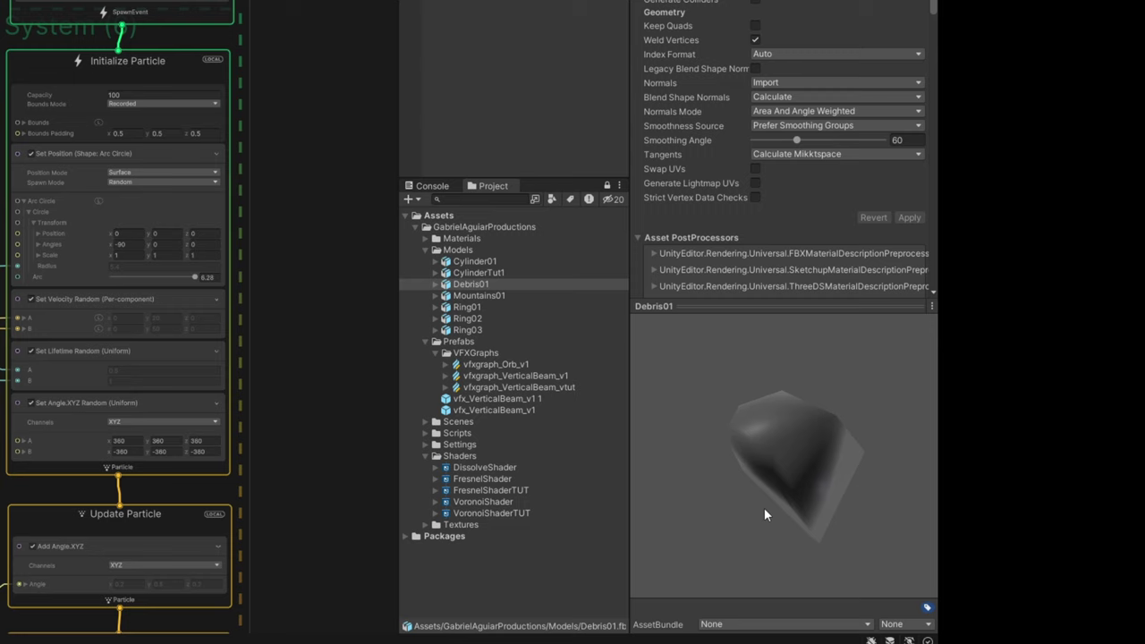
Examine the Debris01 model from another angle in its preview
left_click_drag(764, 508, 733, 438)
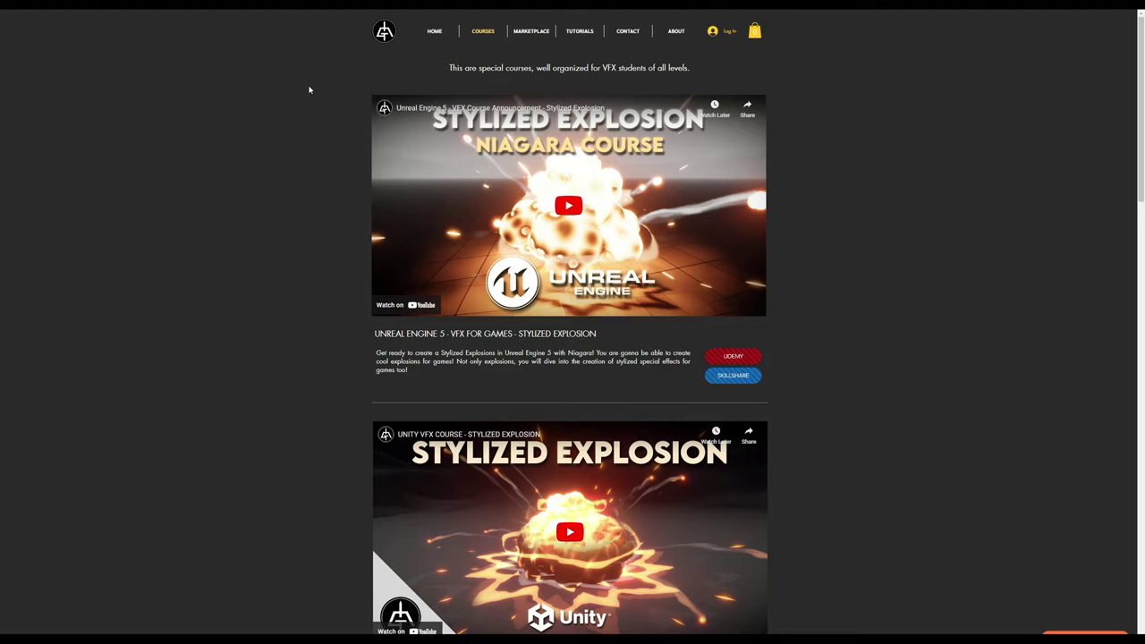
Switch to the browser and look through the VFX courses page, the YouTube channel's videos and the ArtStation portfolio
scroll(311, 106, "down", 7)
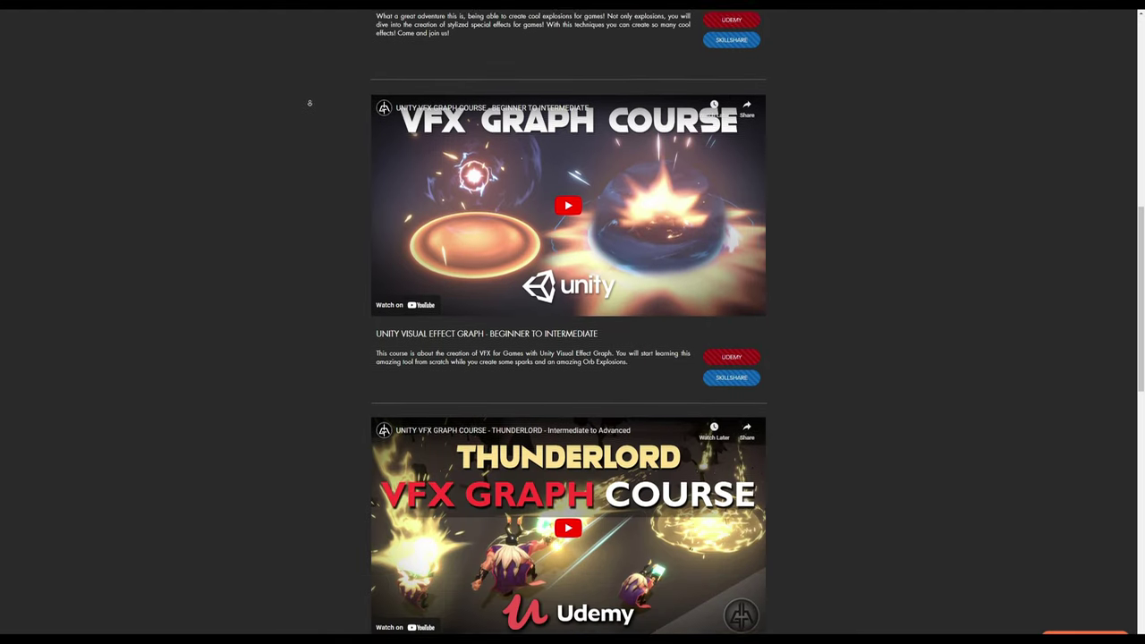
scroll(310, 103, "down", 3)
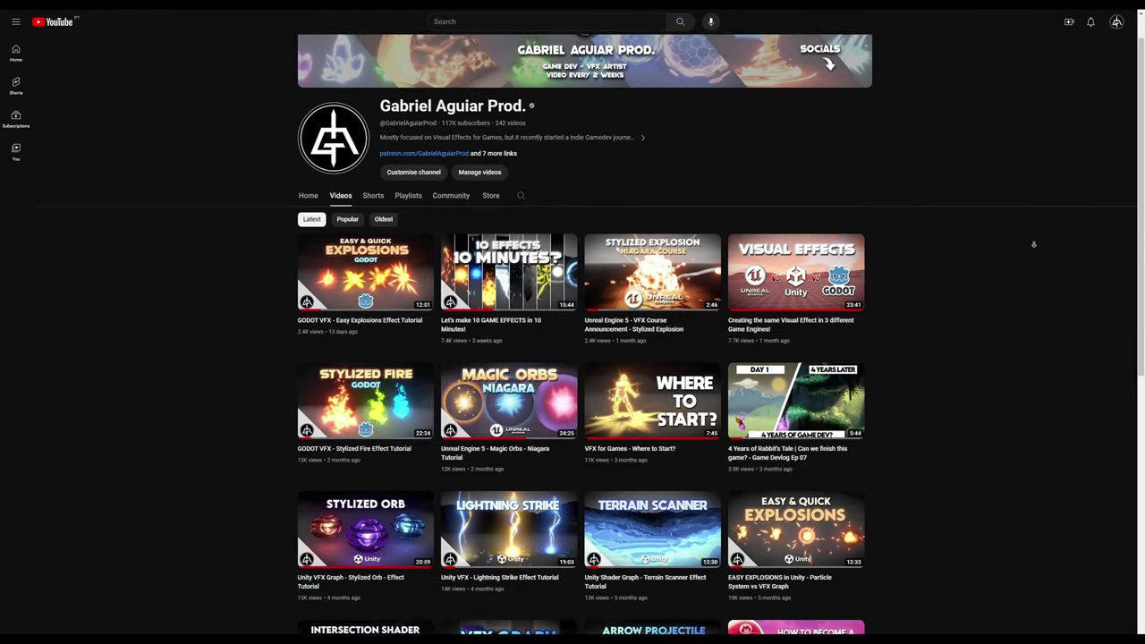
scroll(1033, 245, "down", 10)
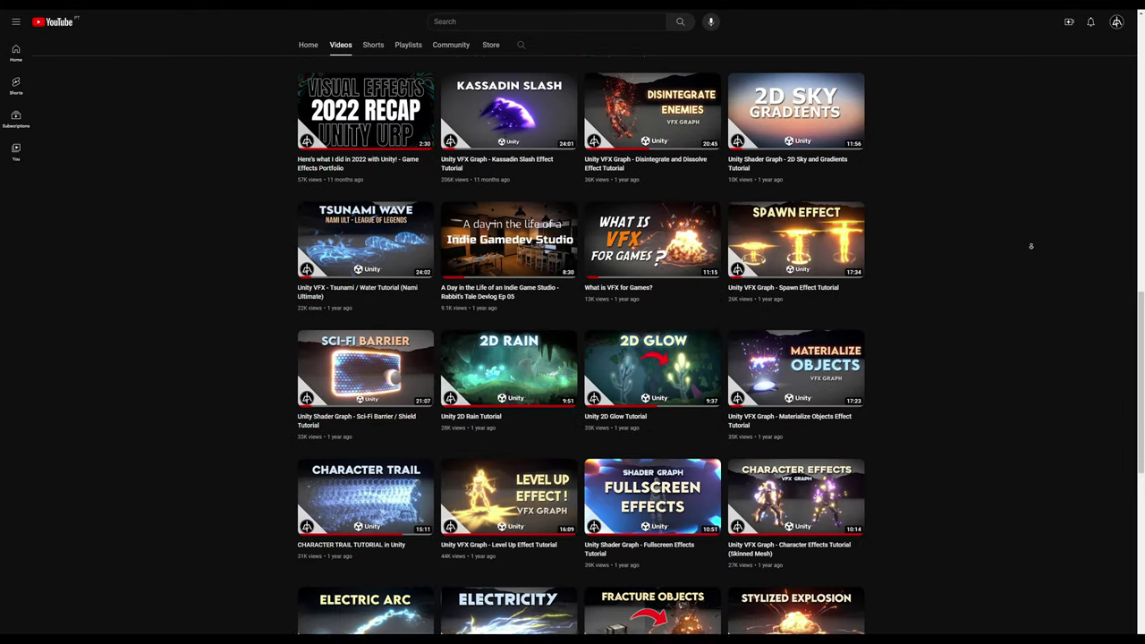
scroll(1029, 247, "down", 7)
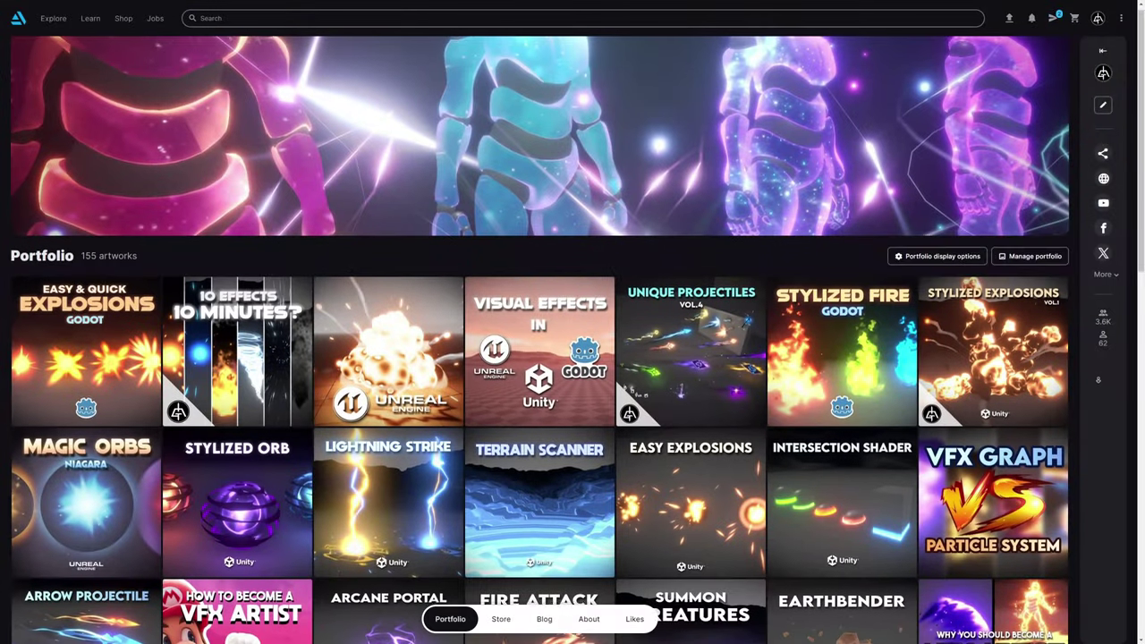
scroll(1096, 390, "down", 3)
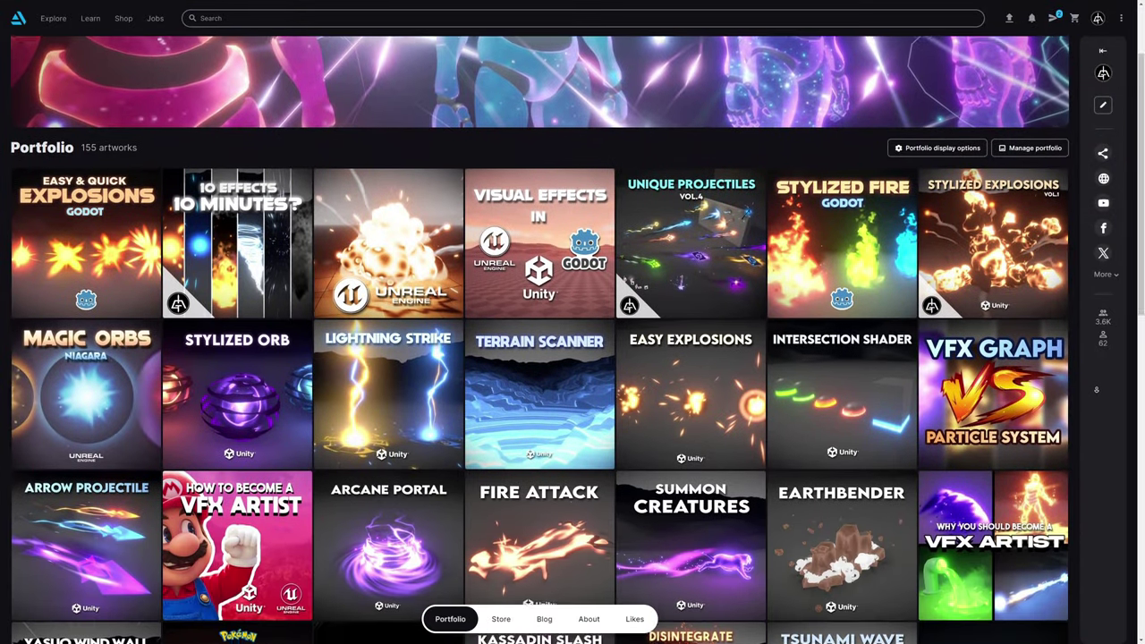
scroll(1096, 390, "down", 3)
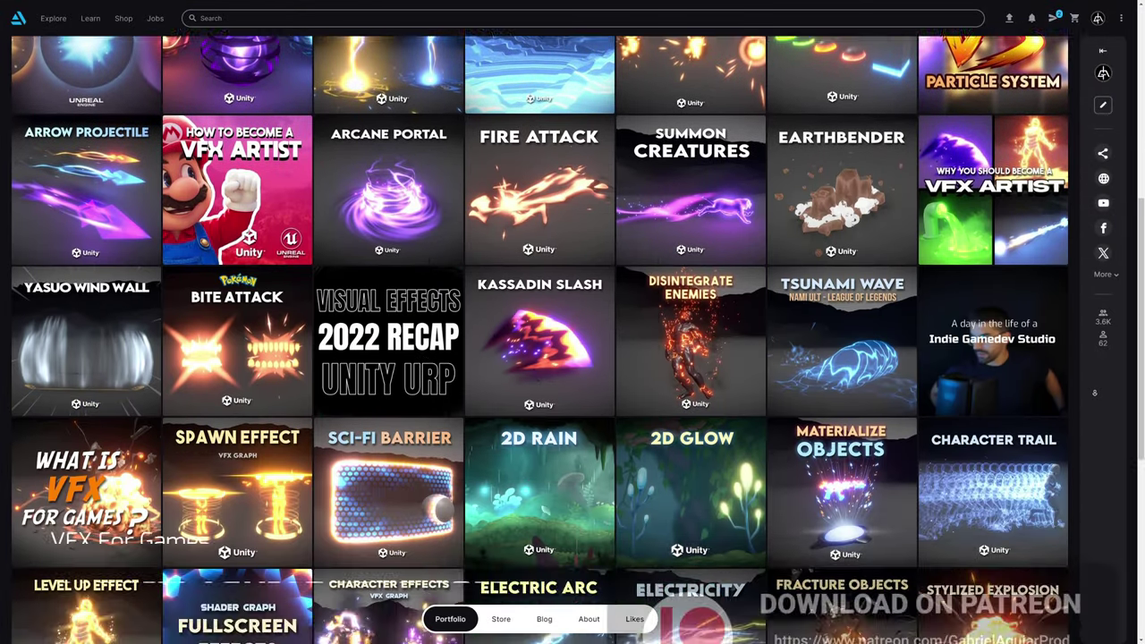
scroll(573, 358, "down", 5)
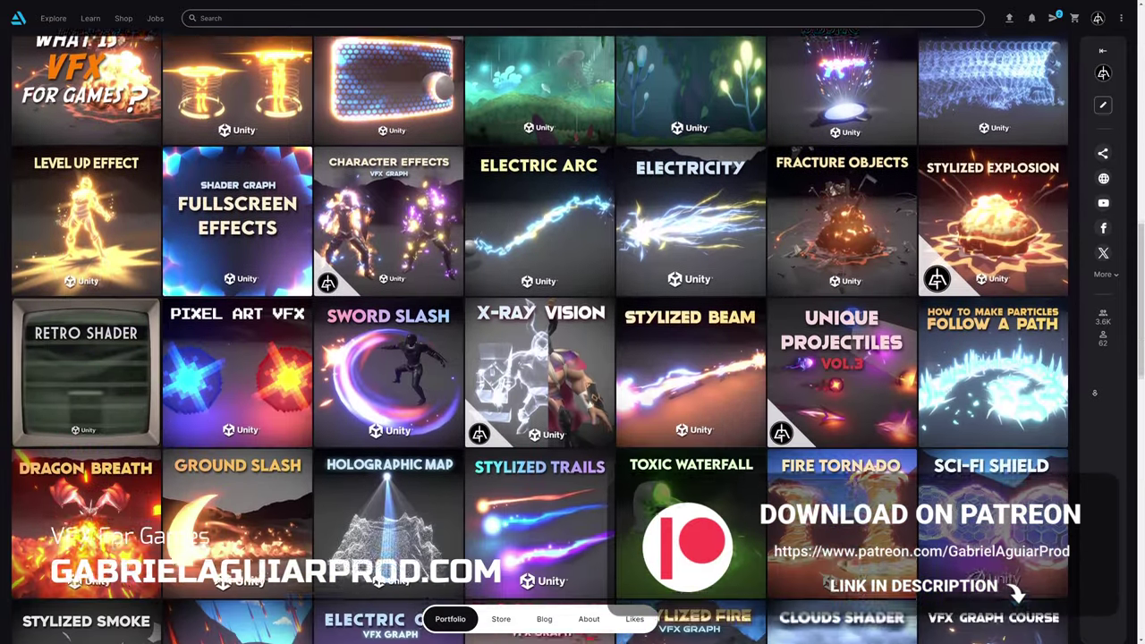
scroll(572, 358, "down", 5)
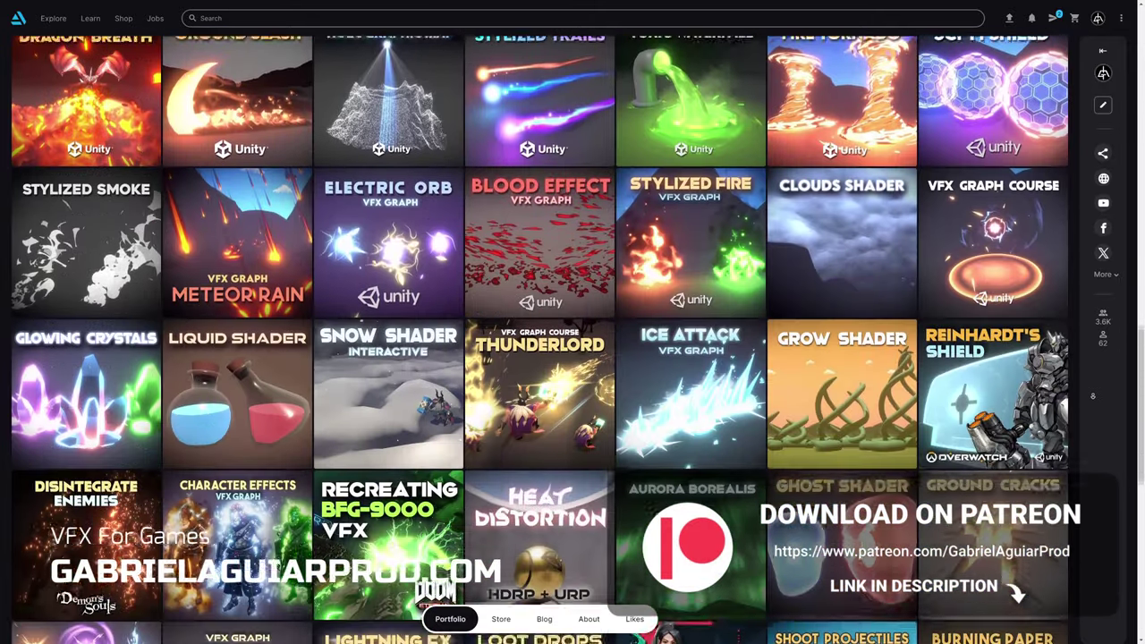
scroll(573, 358, "down", 7)
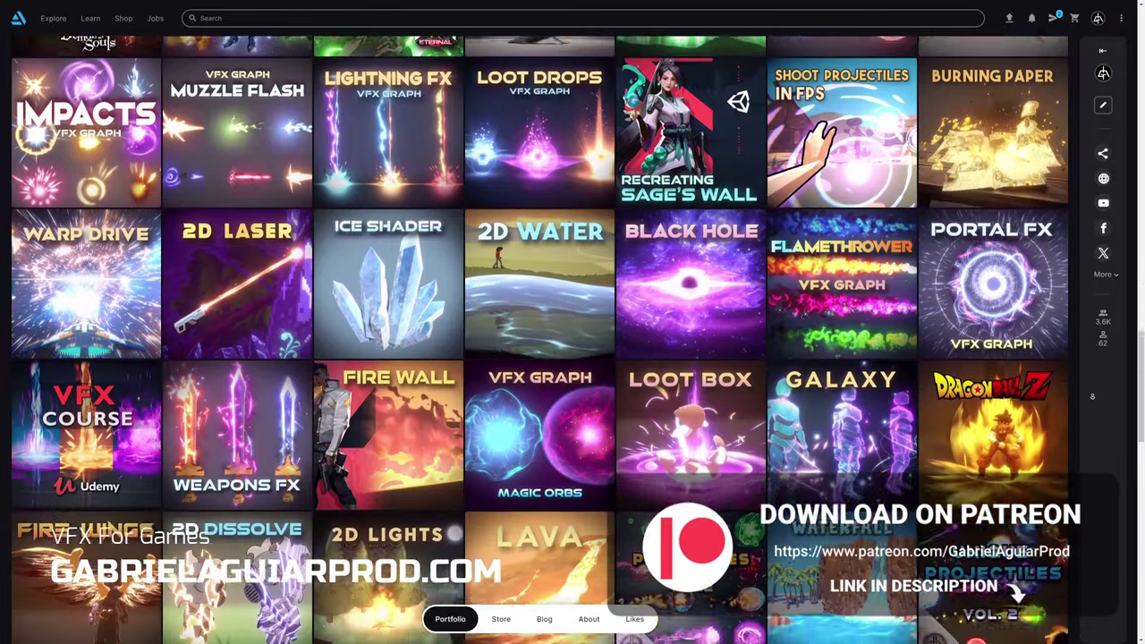